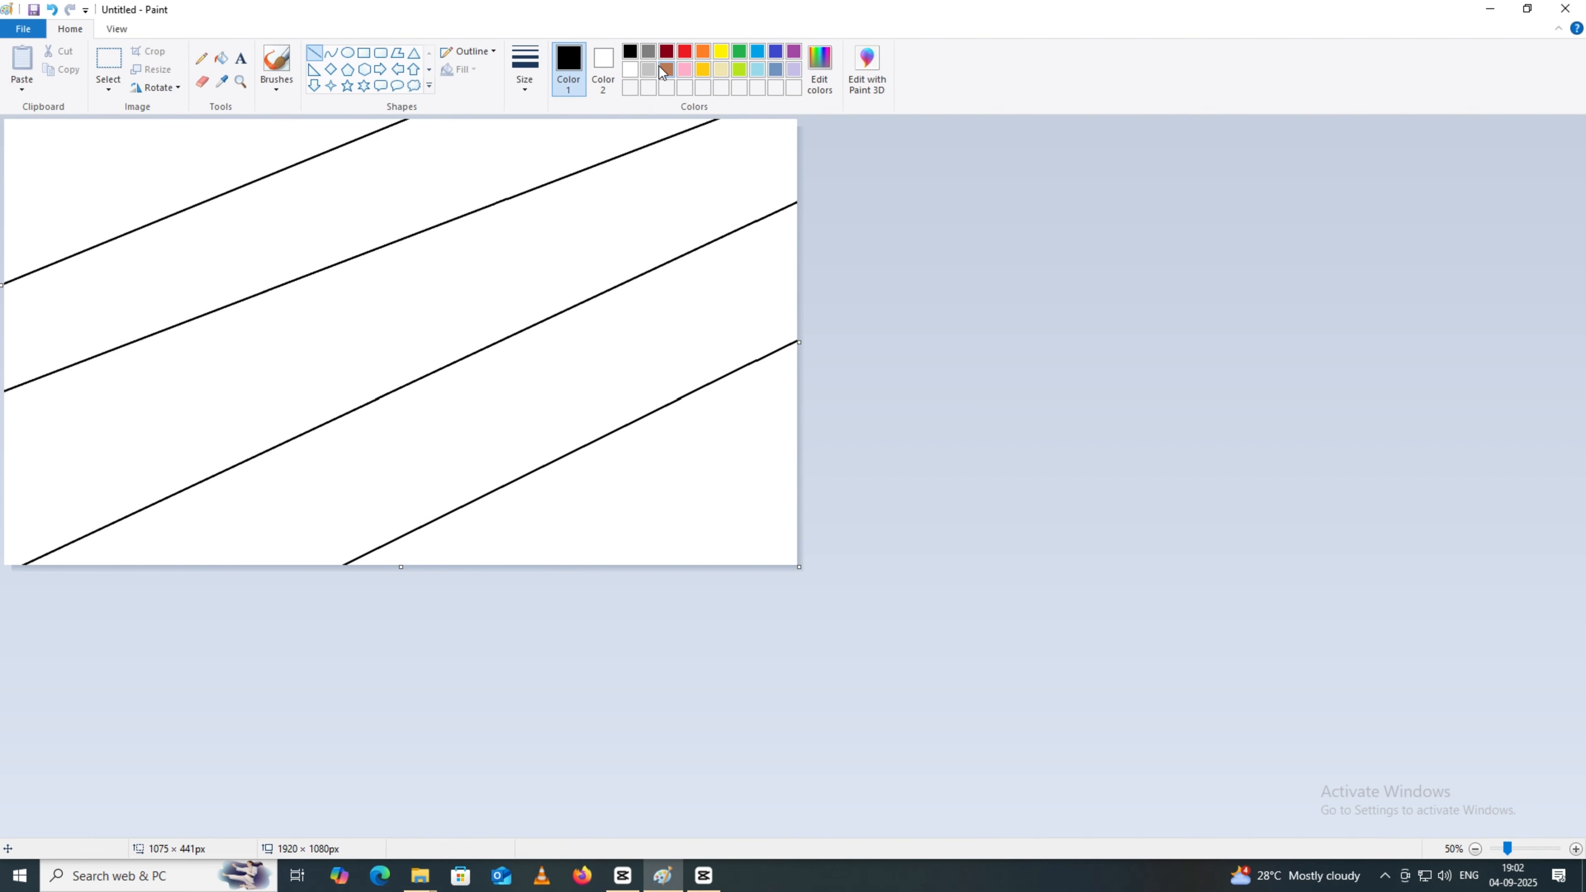
Fill the canvas's upper-left corner area with black and the band beside it with a custom dark red, RGB 55, 0, 9.
click(221, 58)
click(140, 172)
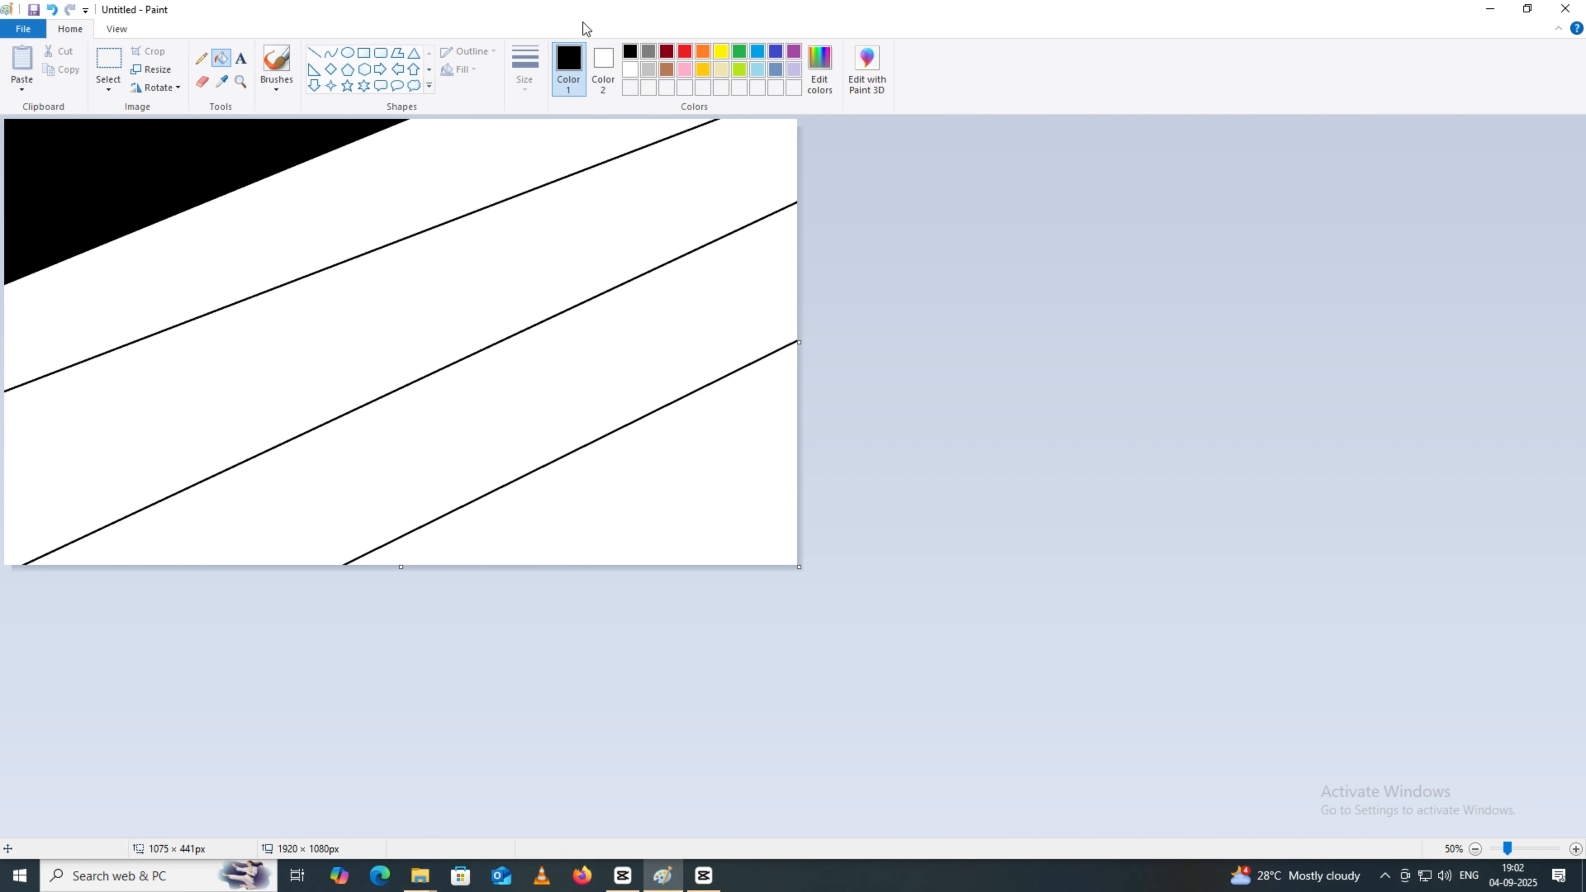
click(666, 50)
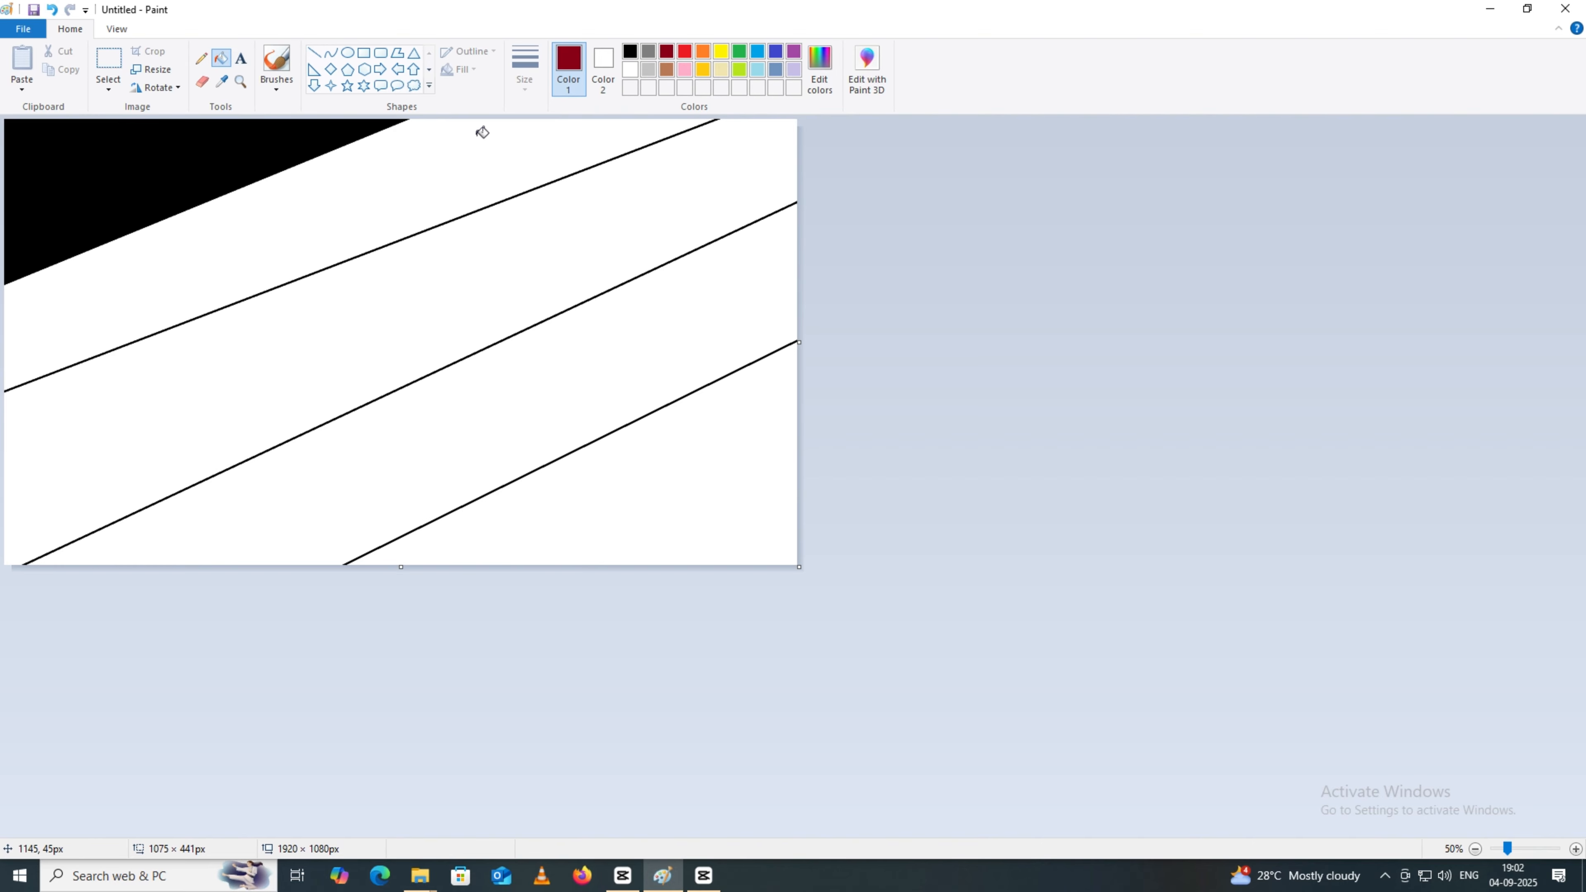
click(825, 90)
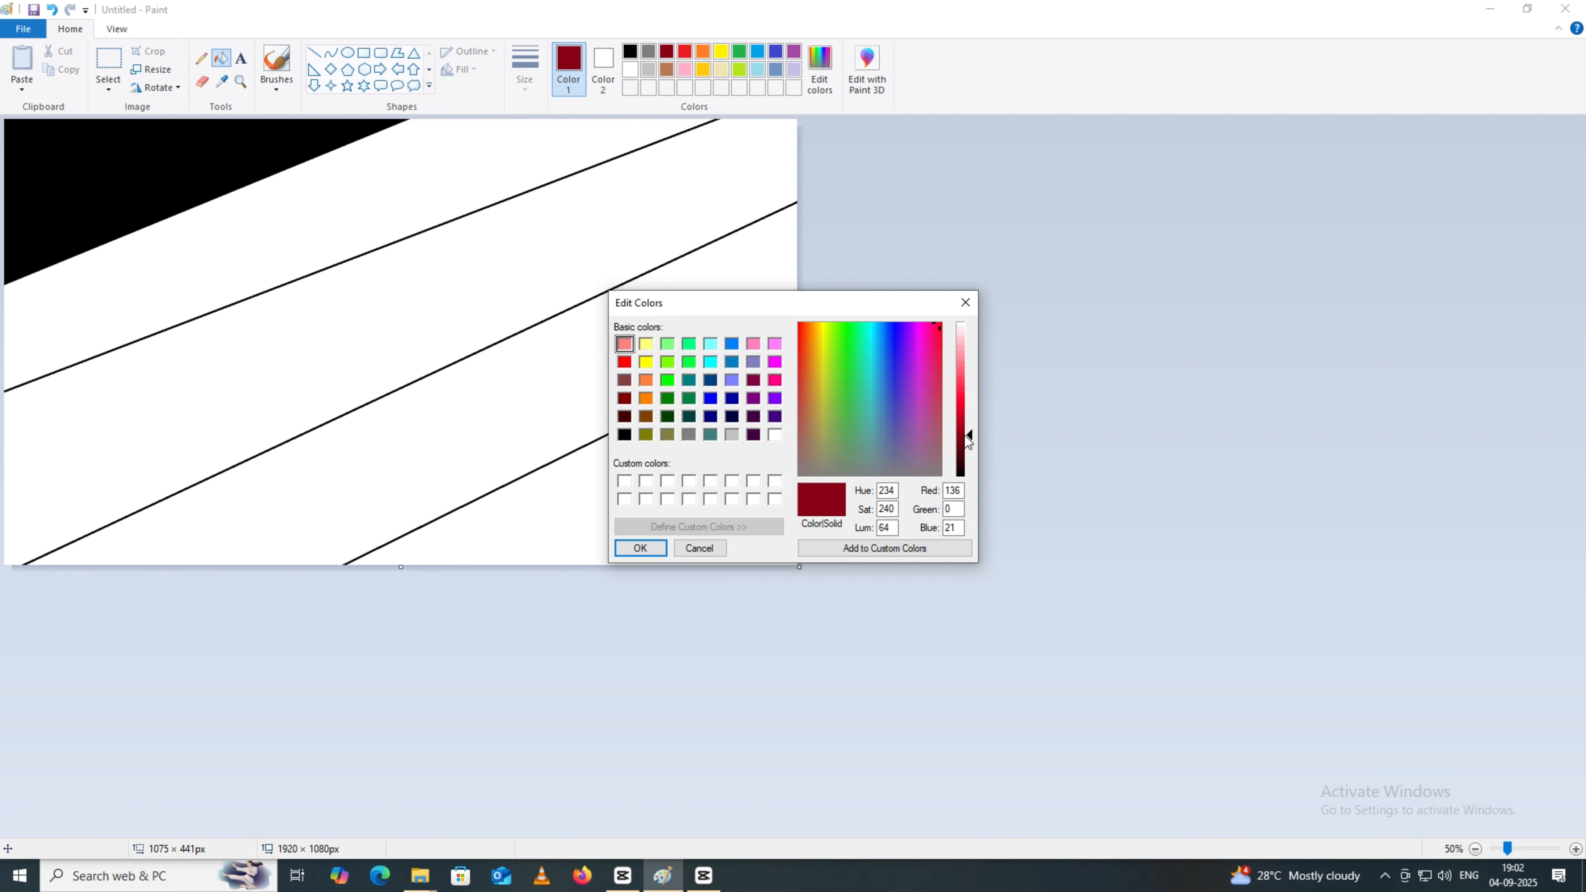
drag(966, 437, 976, 466)
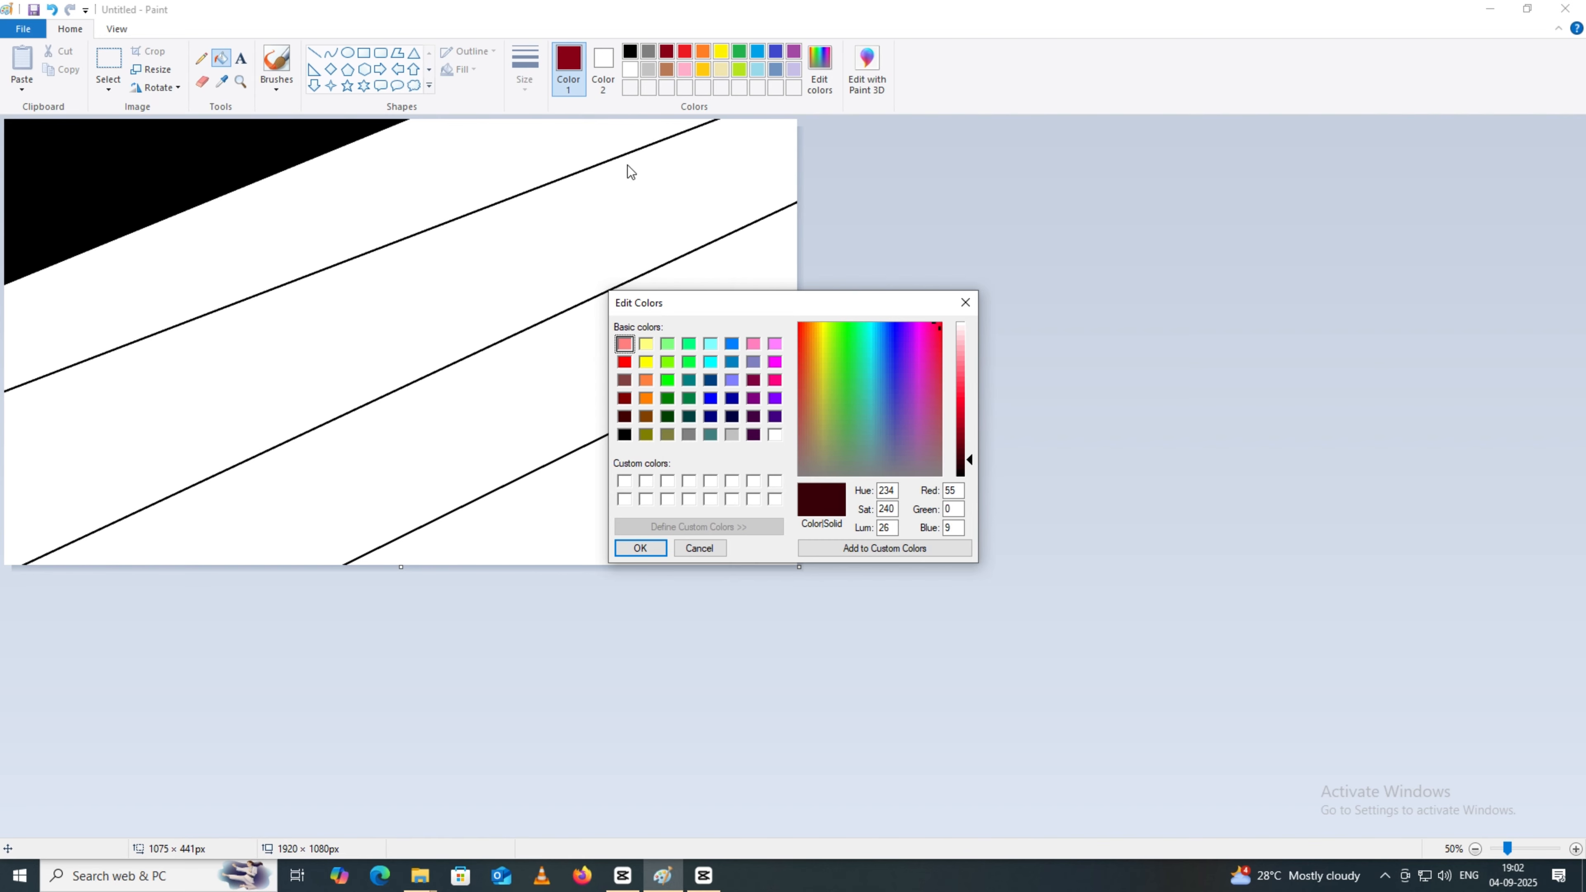
click(640, 548)
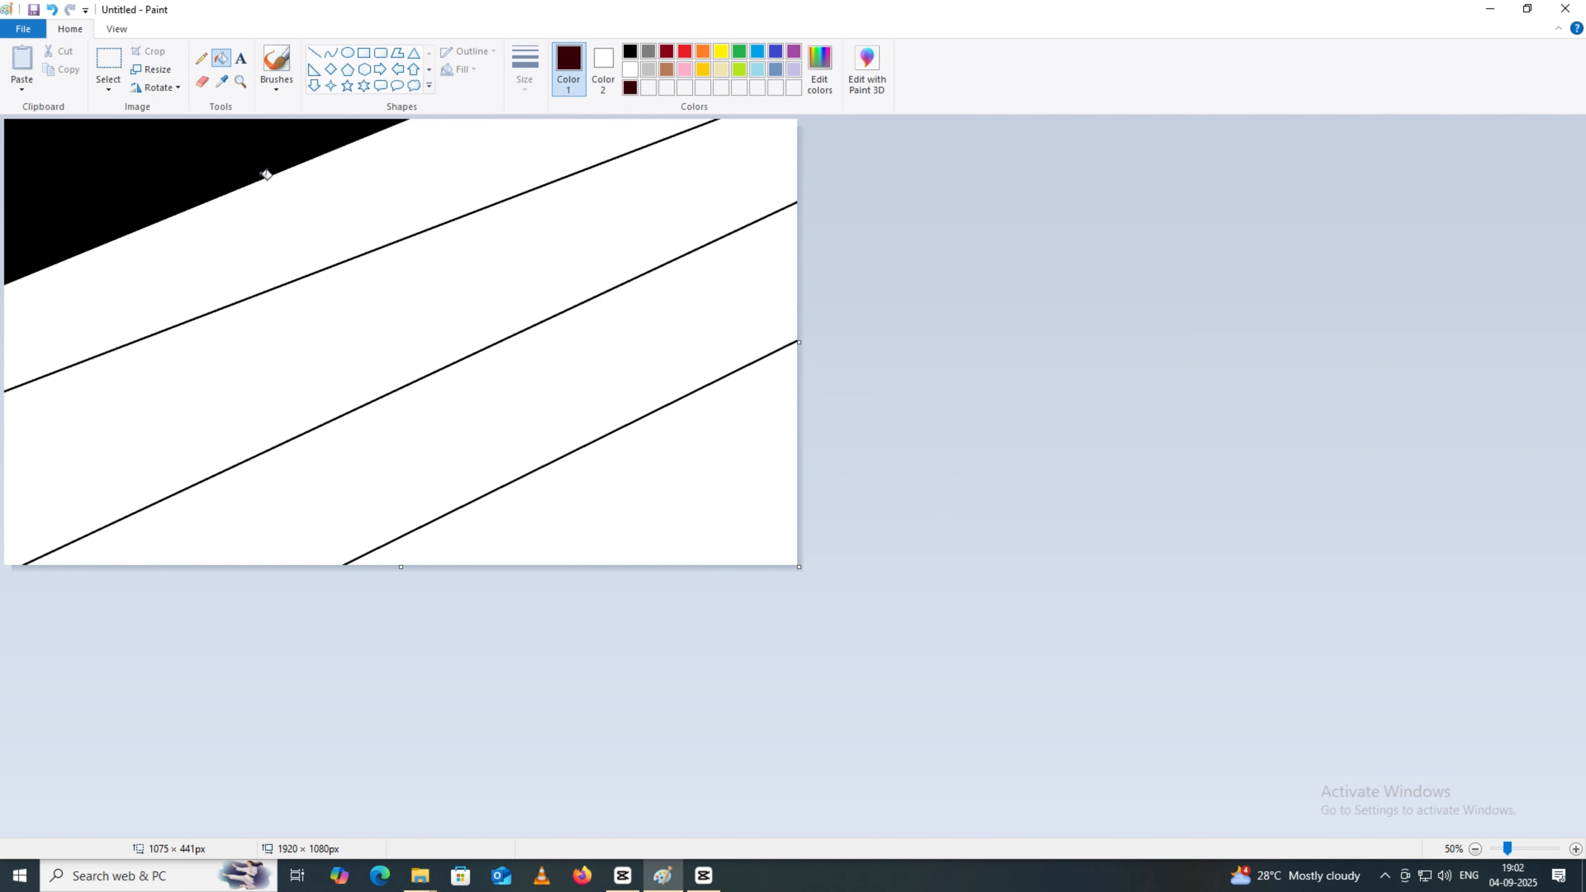
click(265, 175)
Fill the remaining diagonal bands with indigo, pale turquoise and gold, working toward the lower-right corner.
click(774, 51)
click(562, 244)
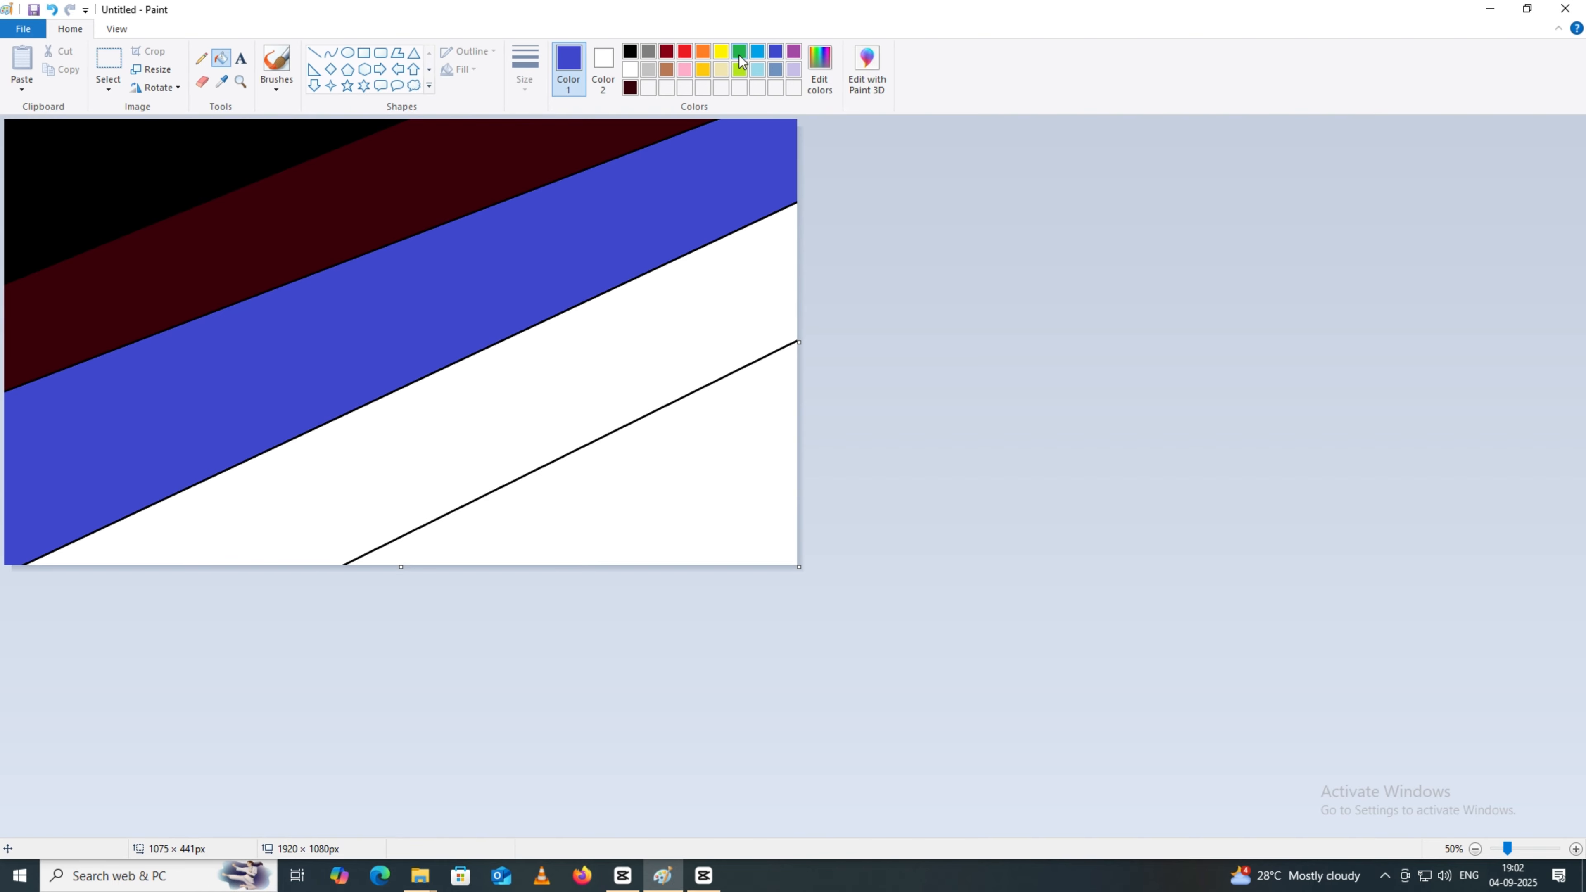
click(757, 70)
click(712, 268)
click(702, 69)
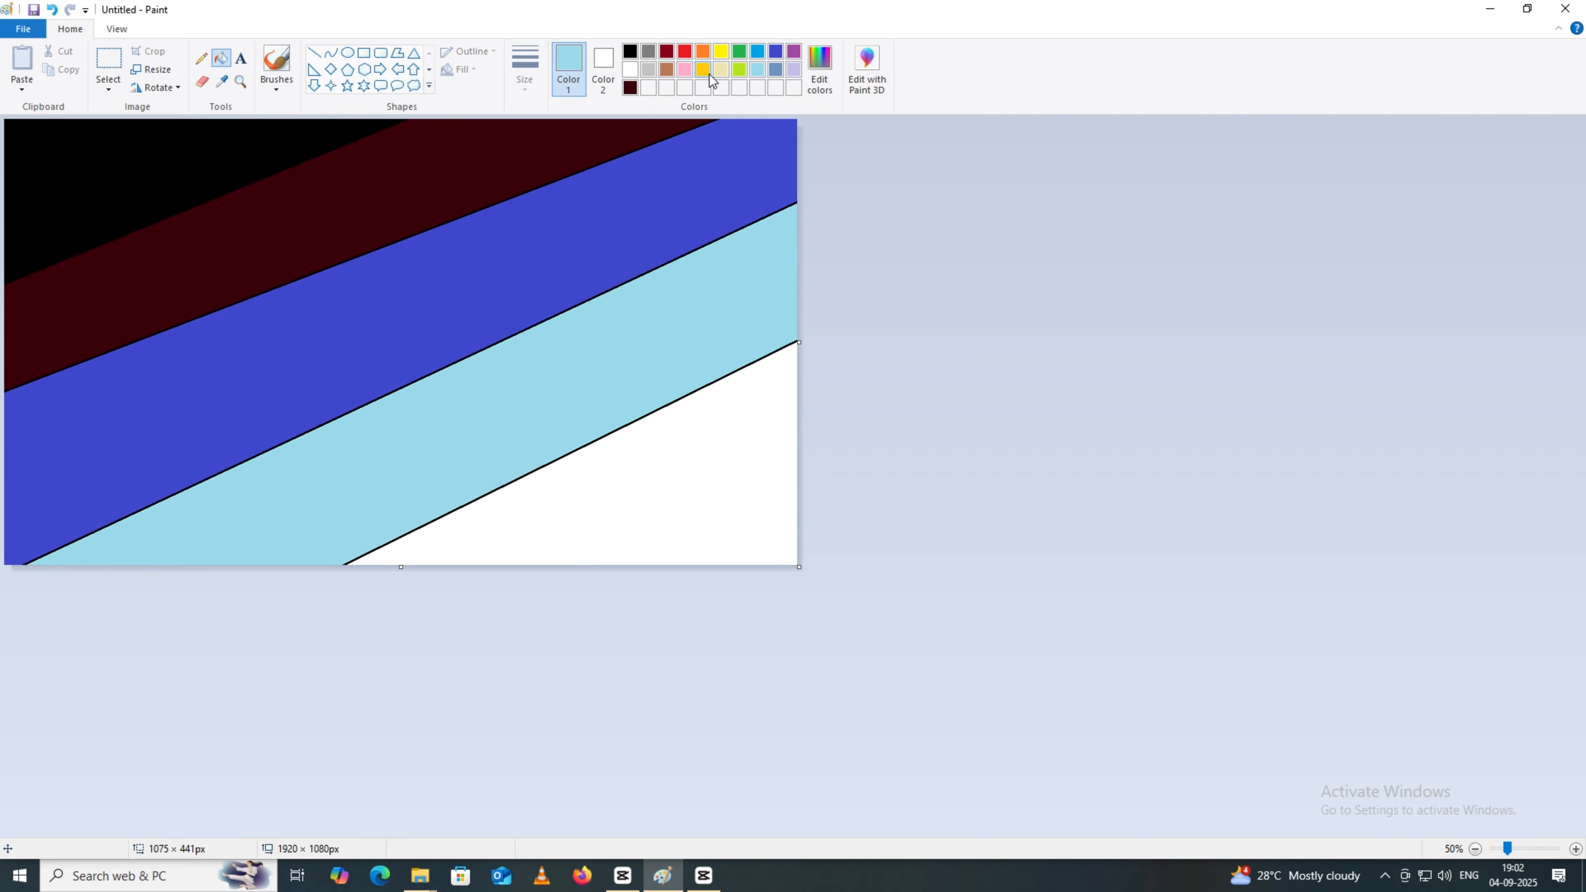
click(726, 406)
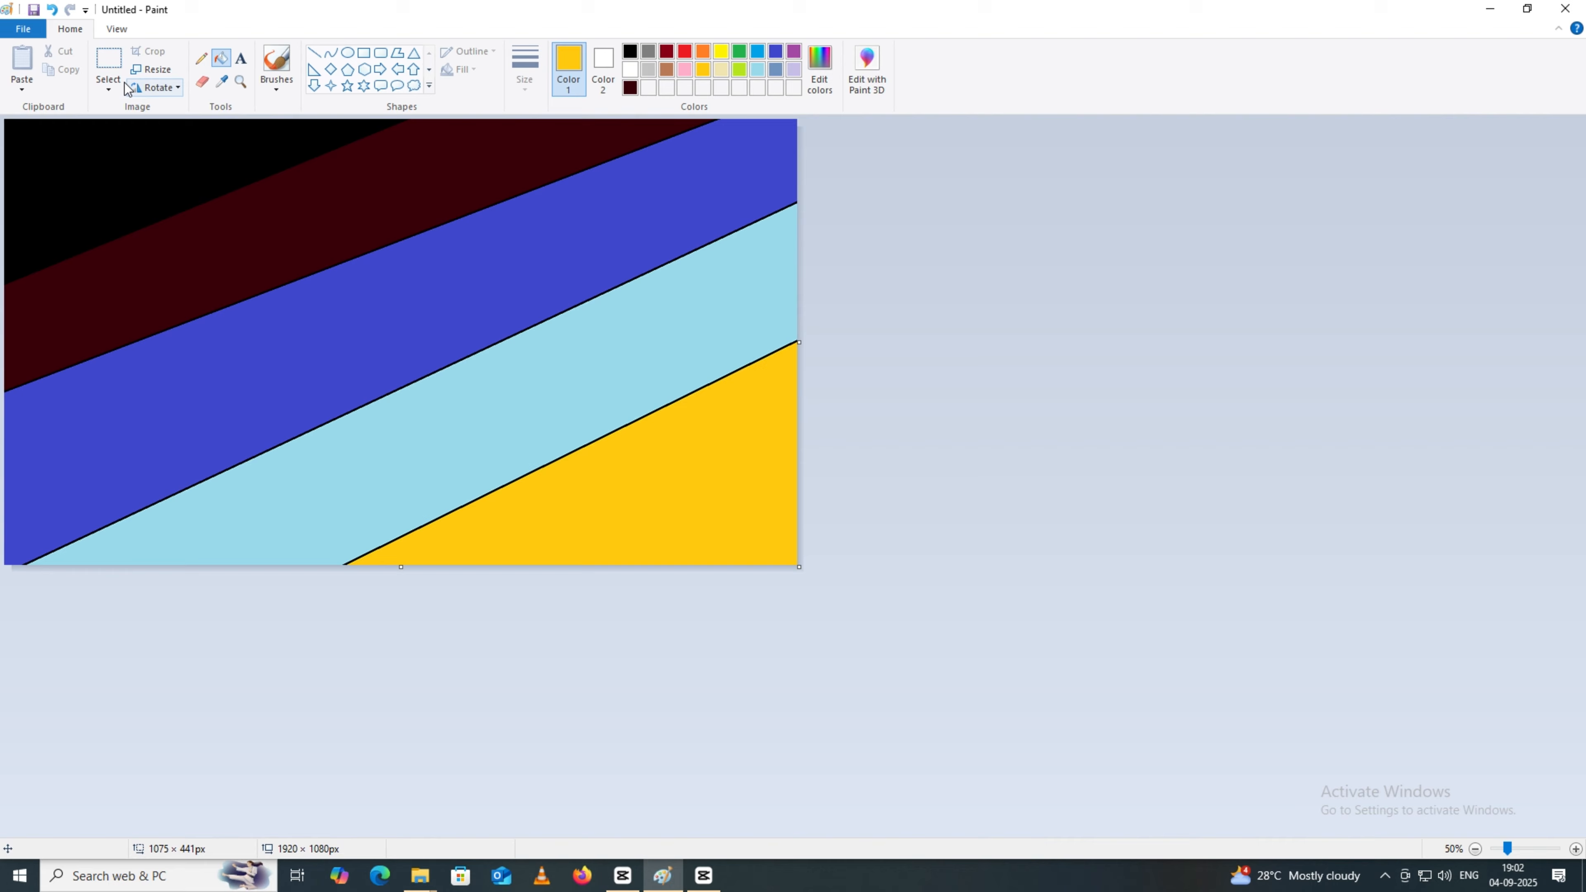
Resize the image to 1 pixel wide, working in pixels with the aspect ratio unlocked.
click(108, 87)
click(273, 202)
click(151, 69)
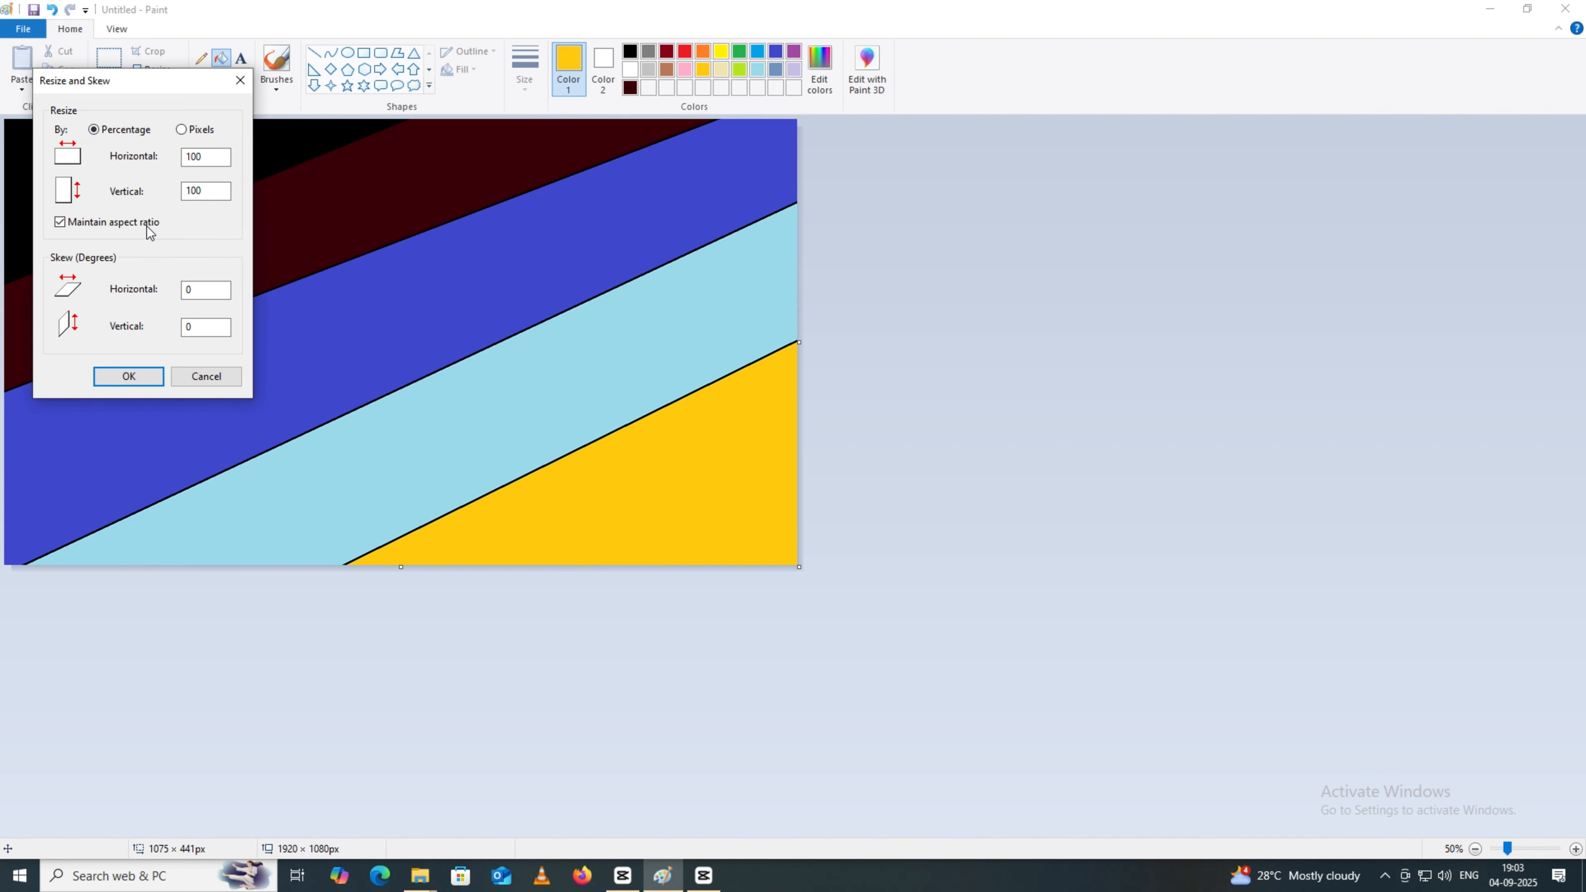
click(182, 129)
click(60, 222)
click(213, 155)
text(1)
click(143, 368)
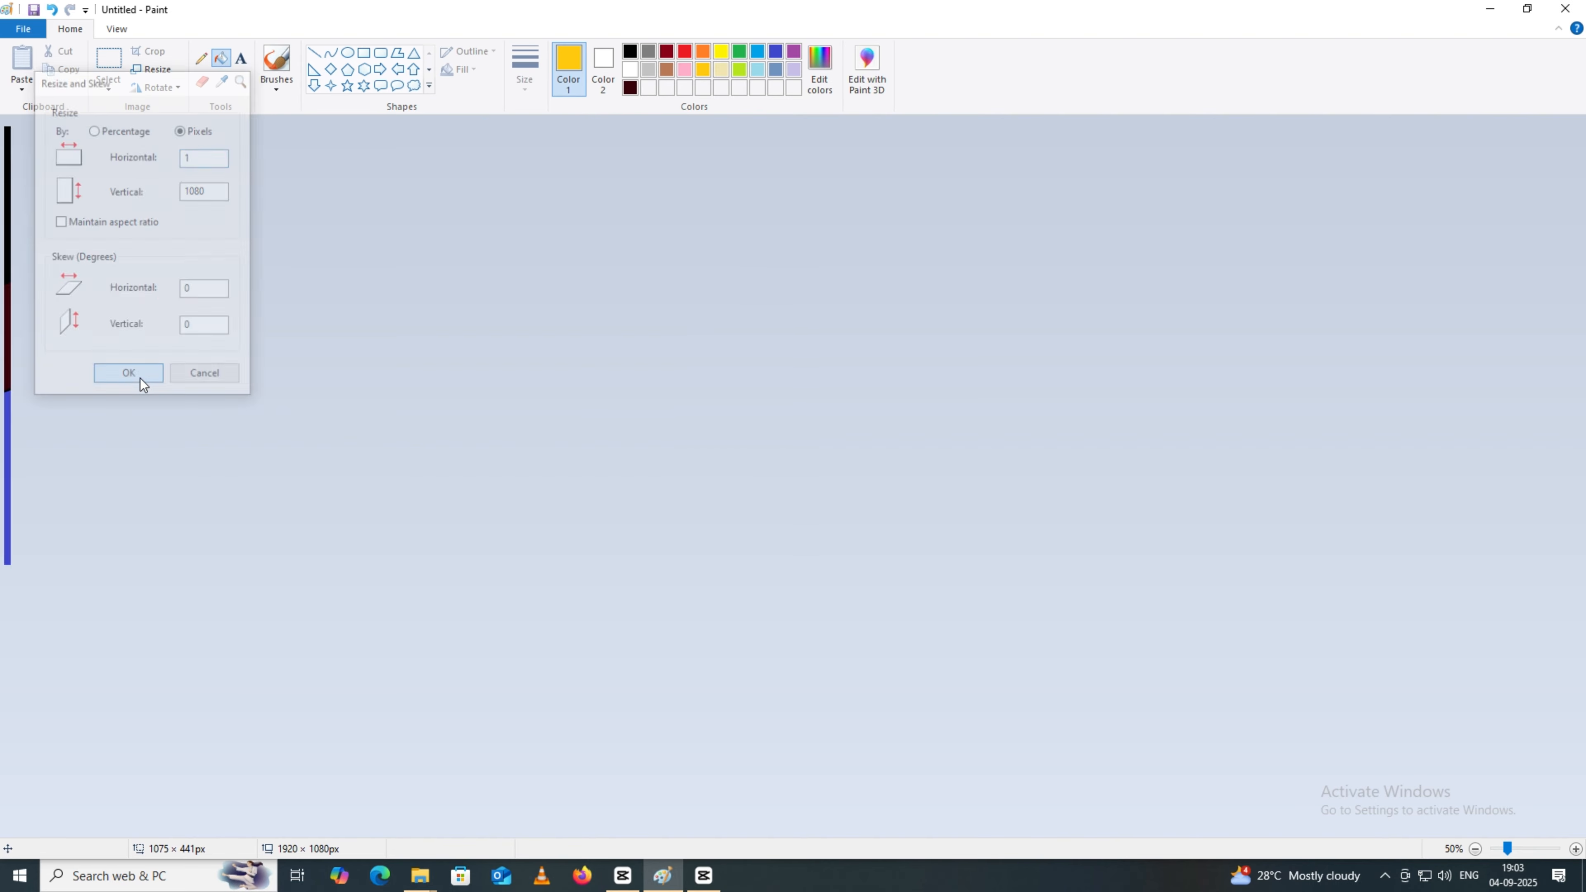
Stretch the image horizontally to 1920 pixels with the aspect ratio unlocked, producing a smooth gradient background.
click(109, 78)
click(151, 70)
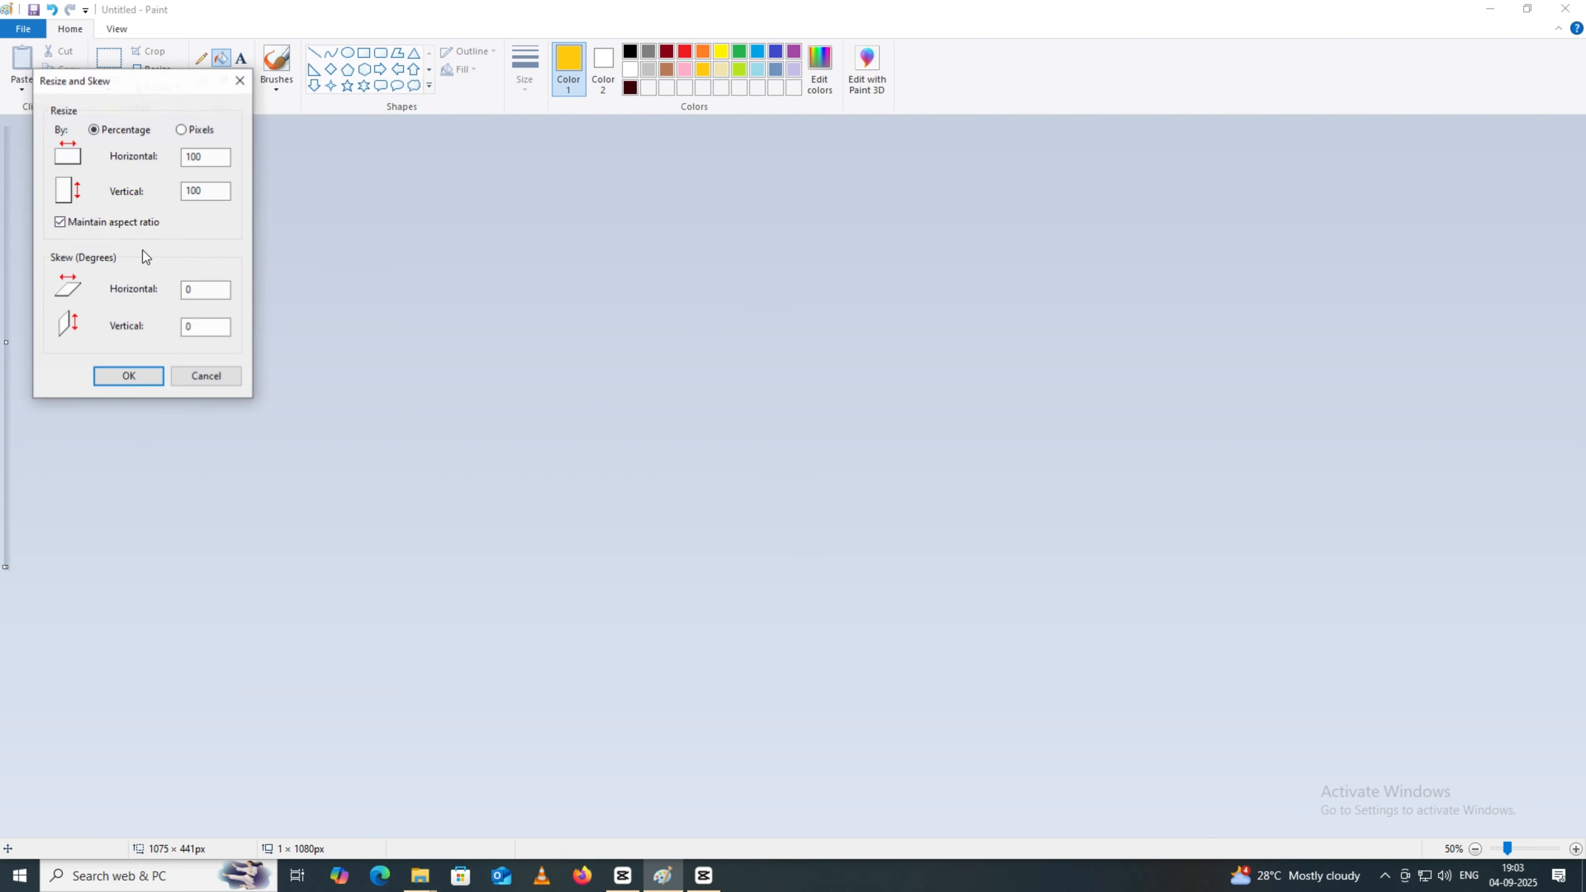
click(180, 129)
click(61, 222)
click(197, 158)
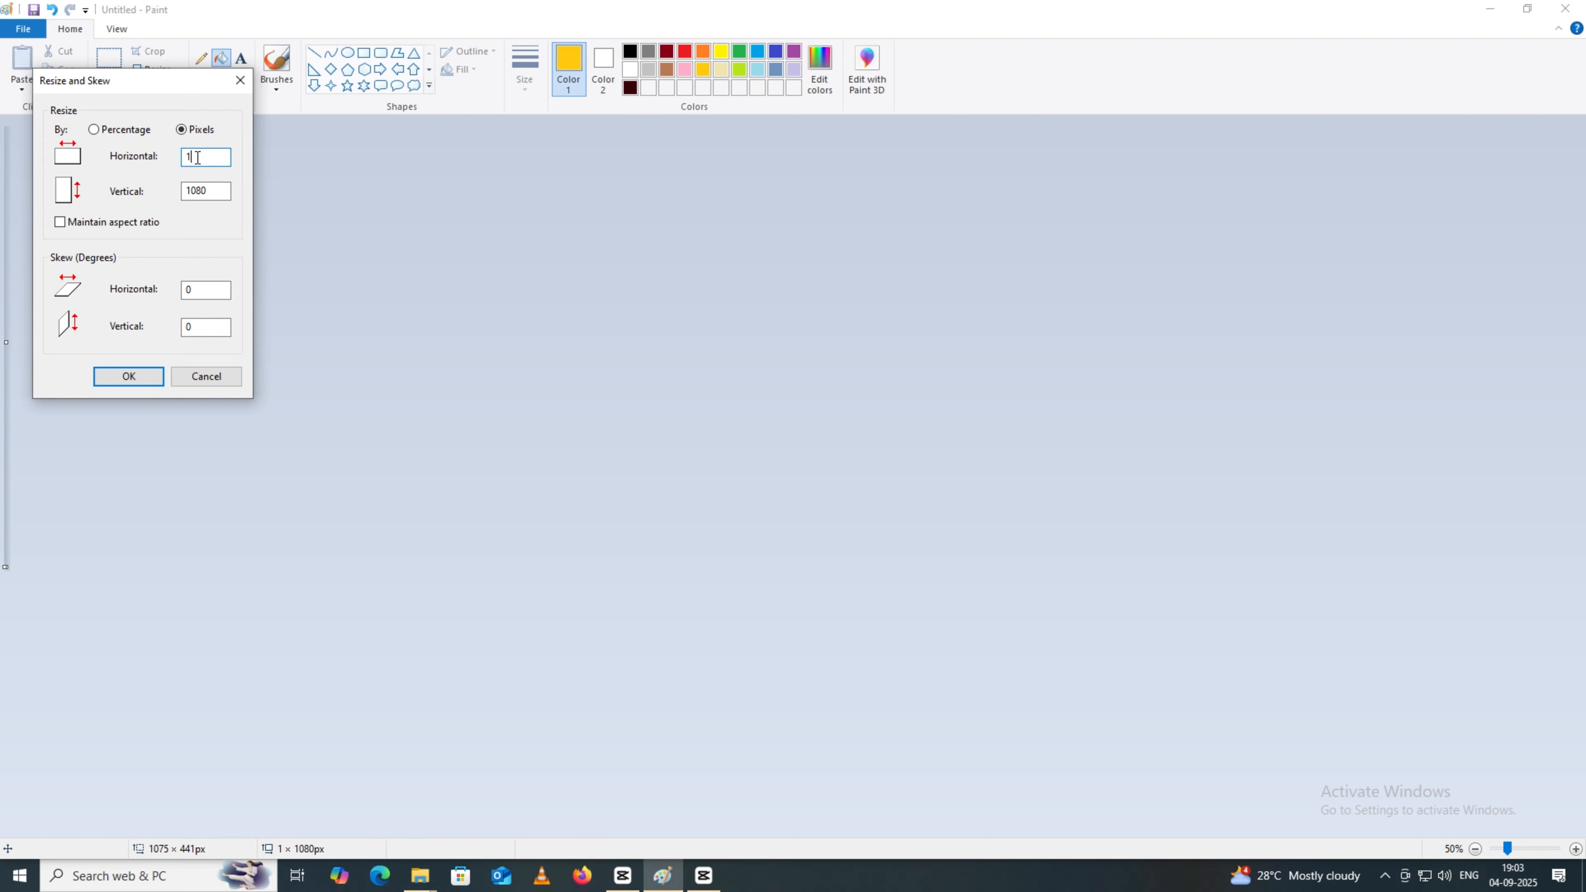
click(141, 377)
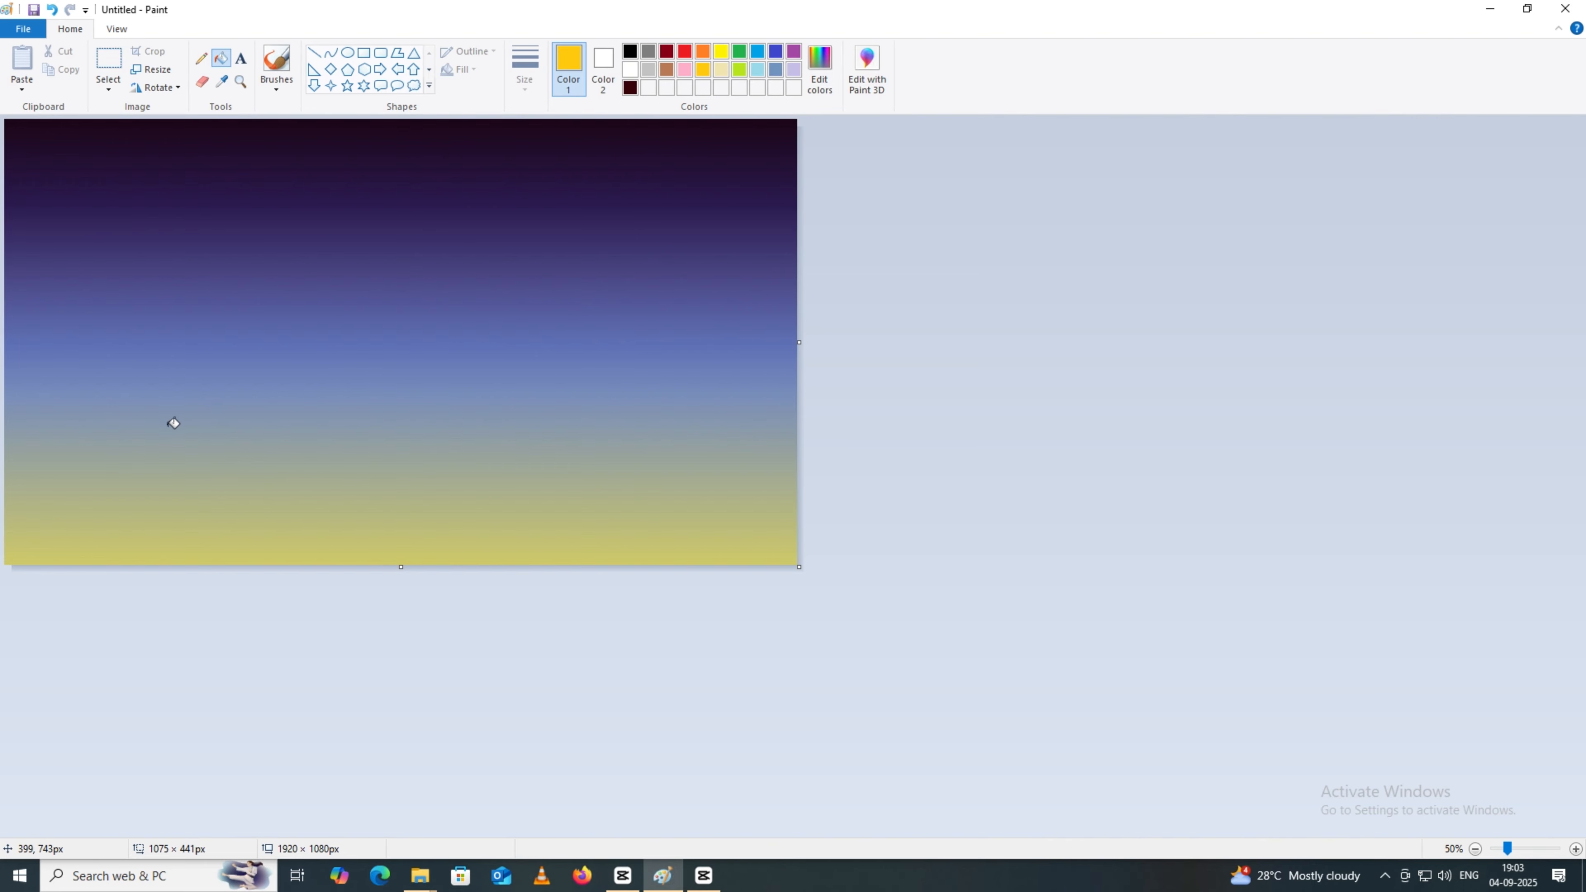
Draw the two sides of a tree trunk as inward-bowed black curves, each about 600 px tall, reaching the canvas's lower edge.
click(331, 53)
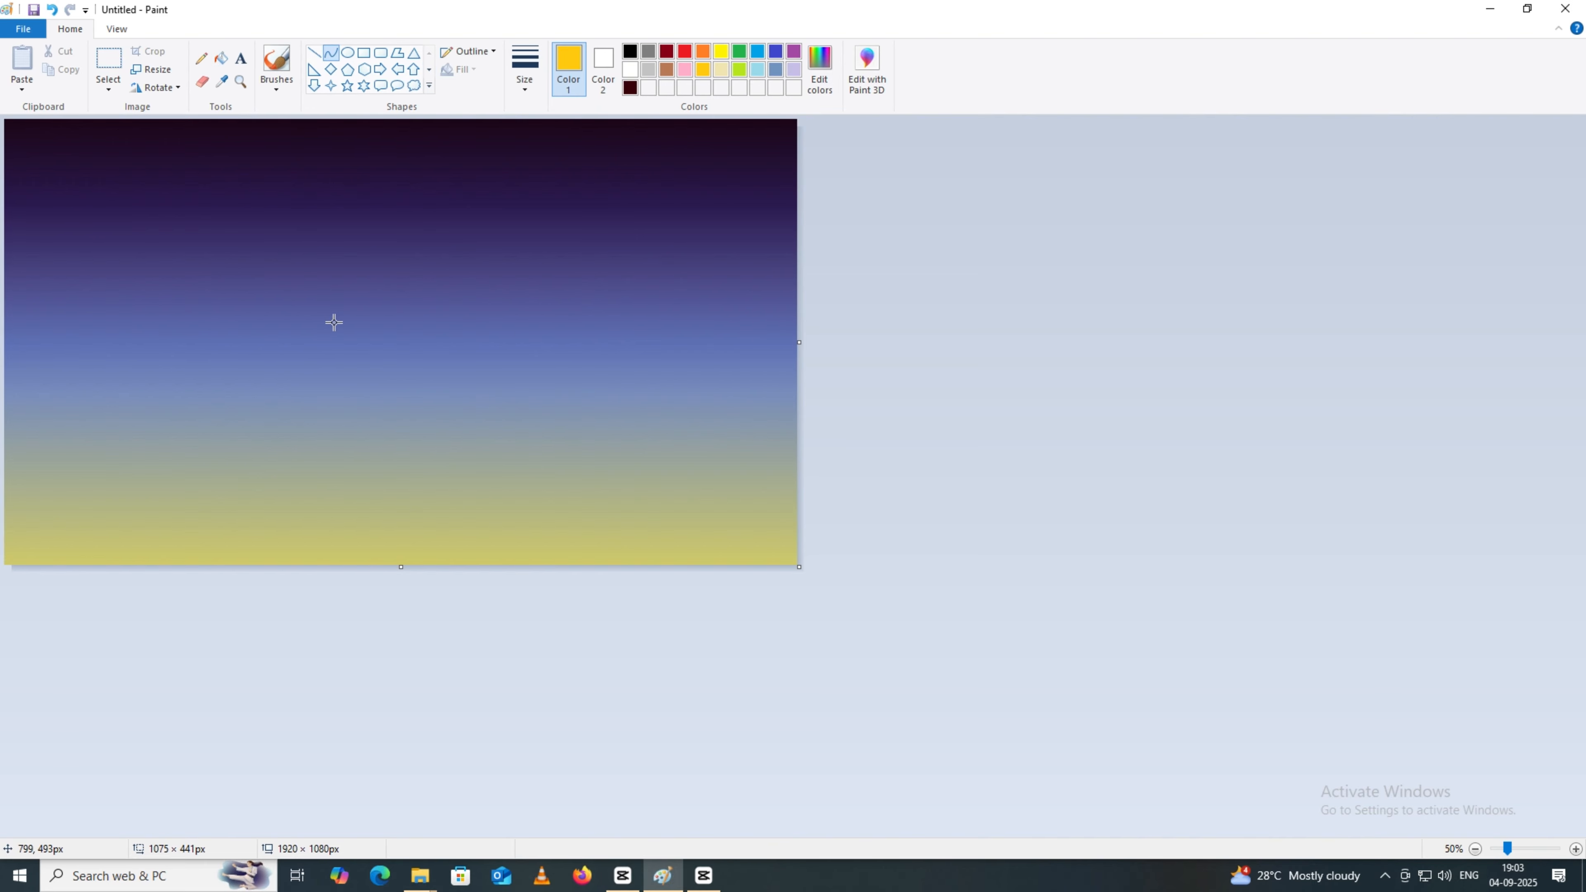
drag(330, 321, 331, 565)
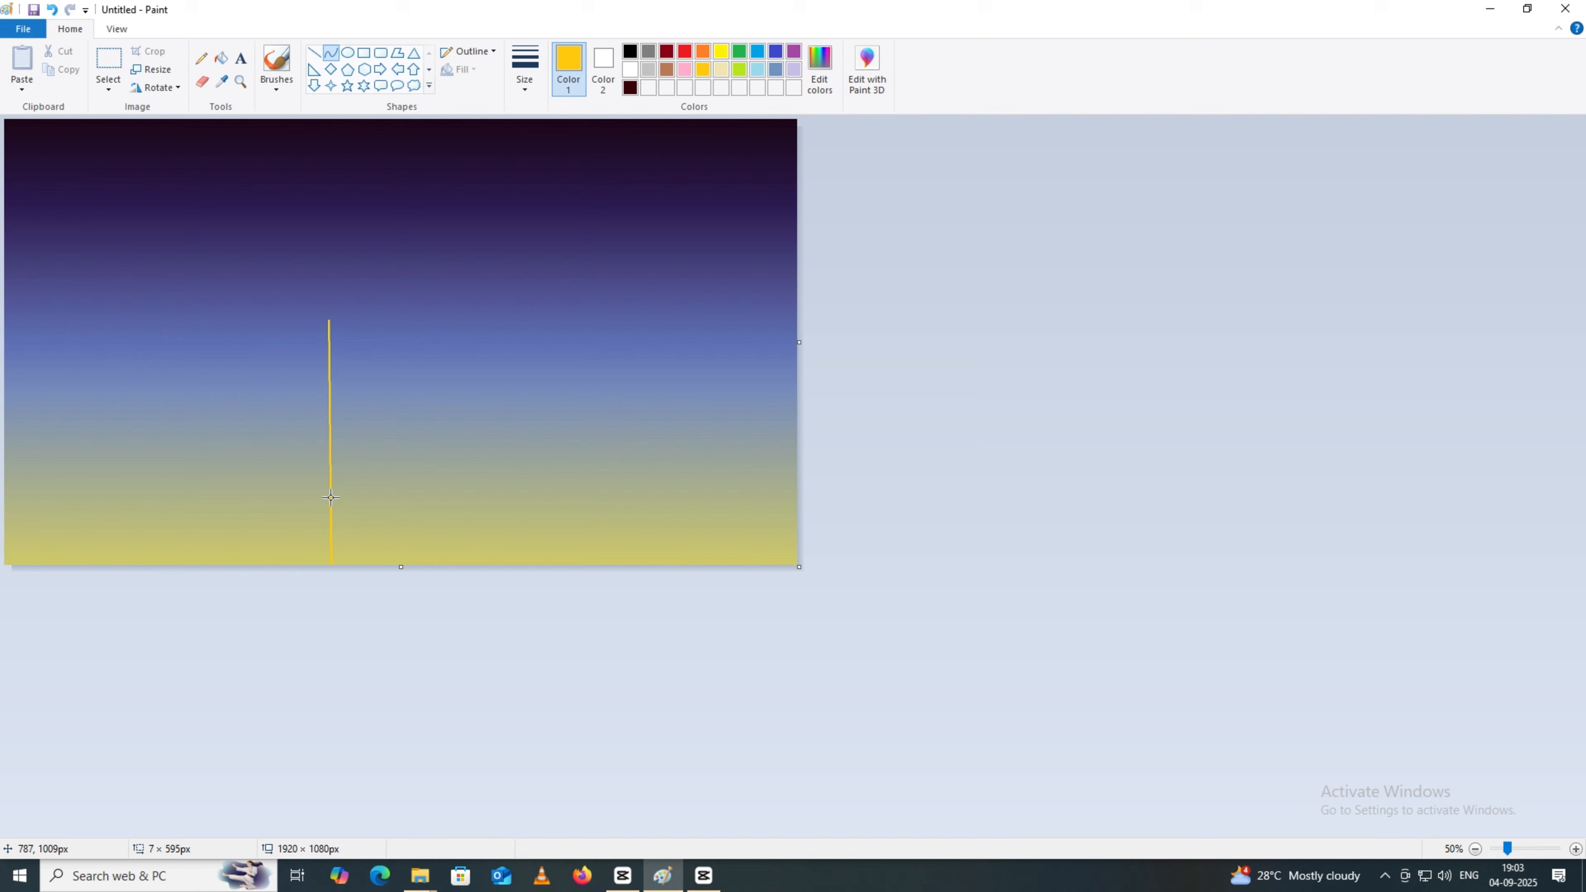
click(631, 52)
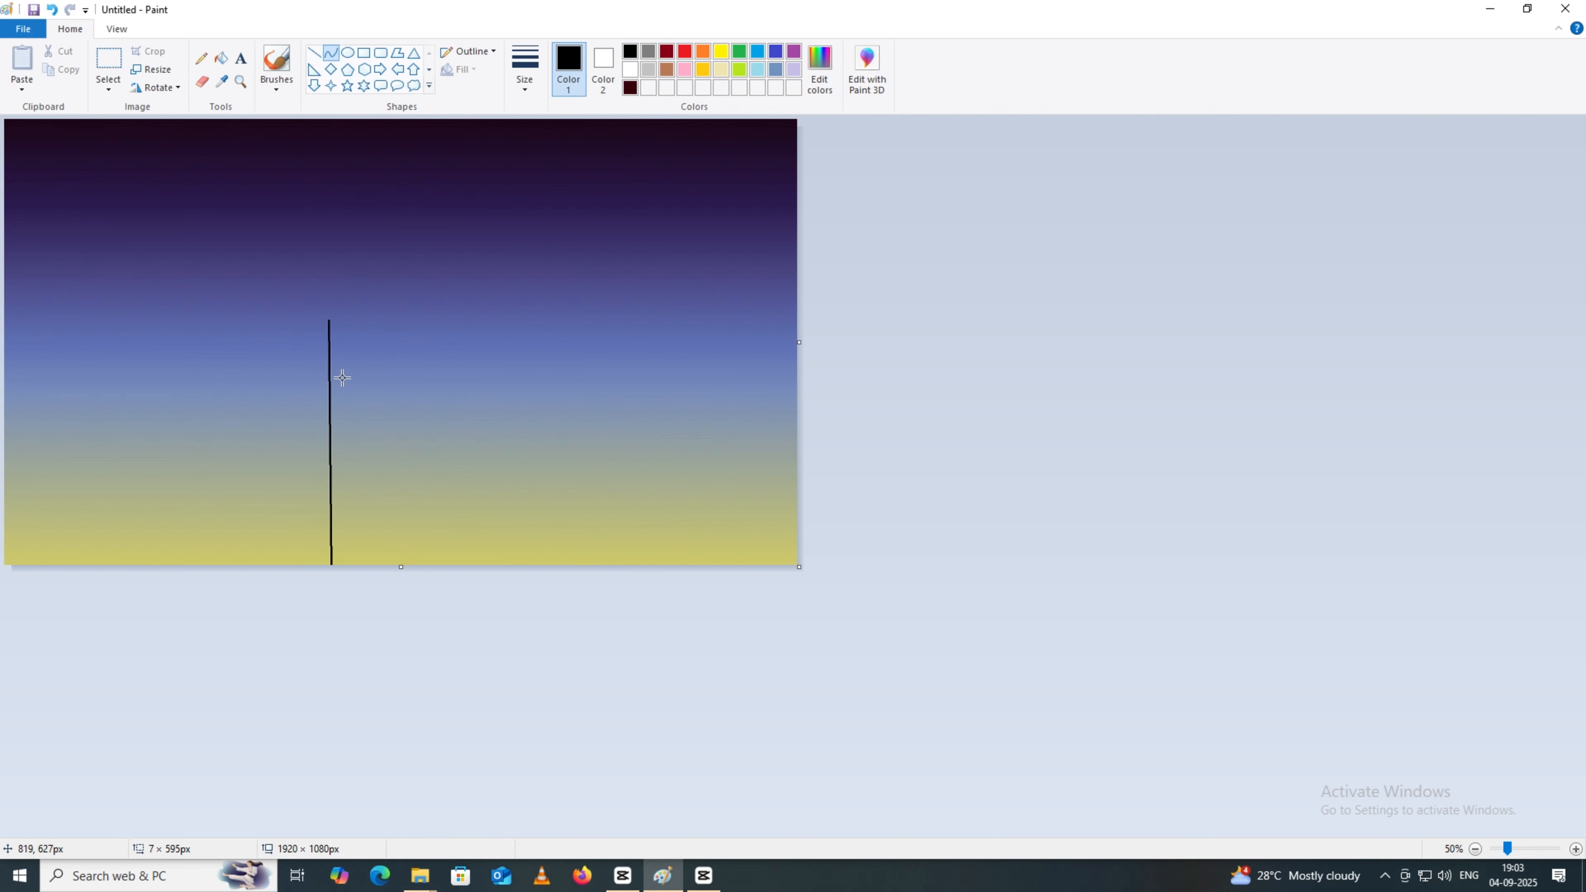
drag(340, 356, 372, 505)
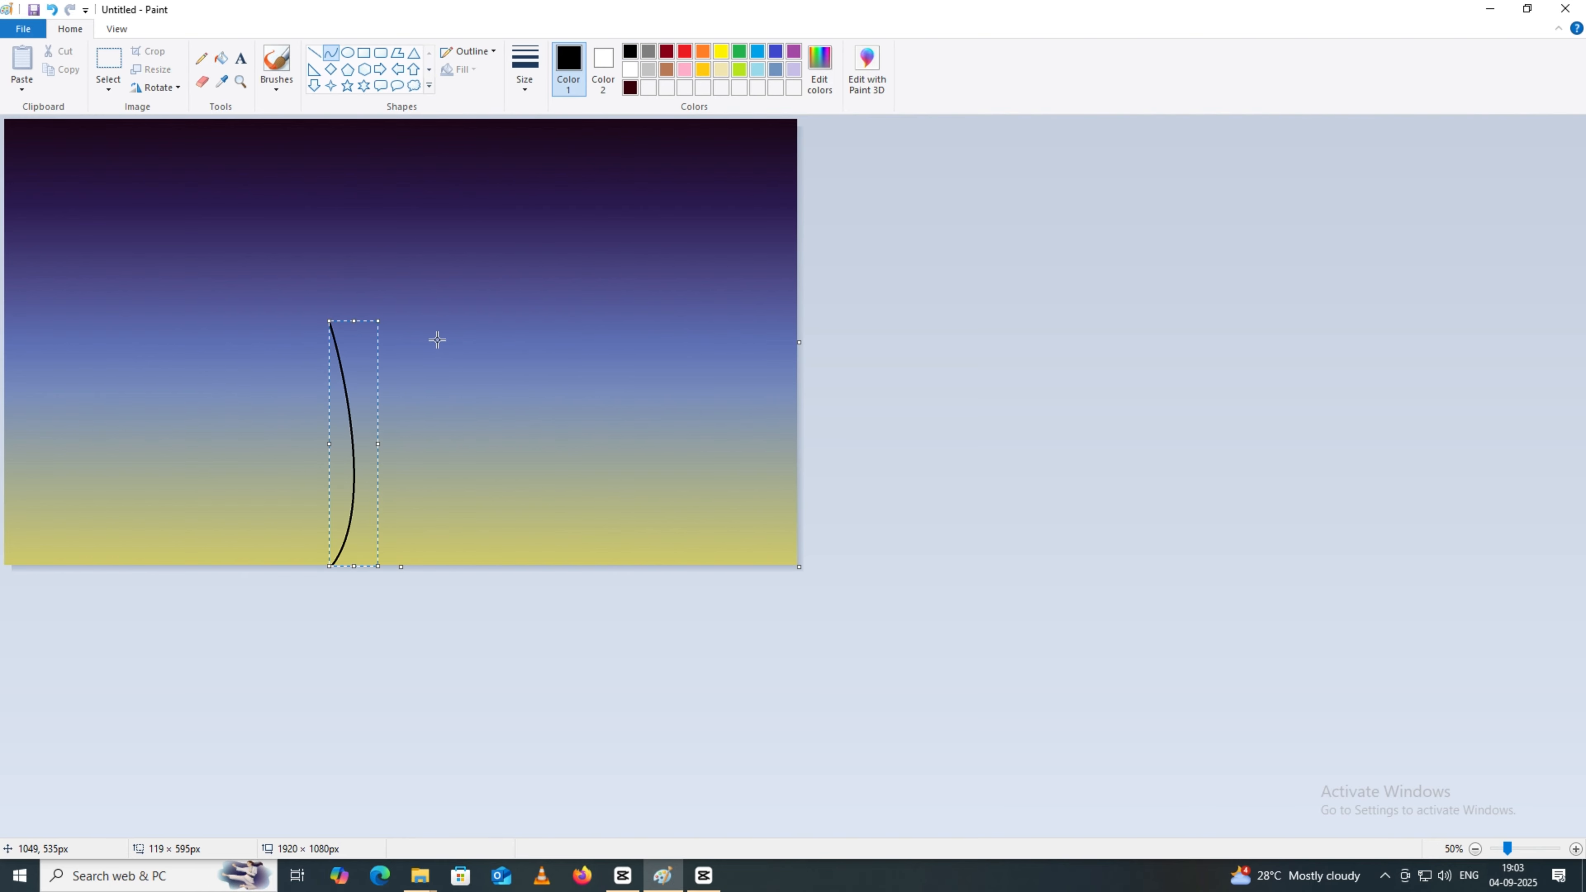
drag(424, 317, 414, 556)
drag(398, 346, 362, 528)
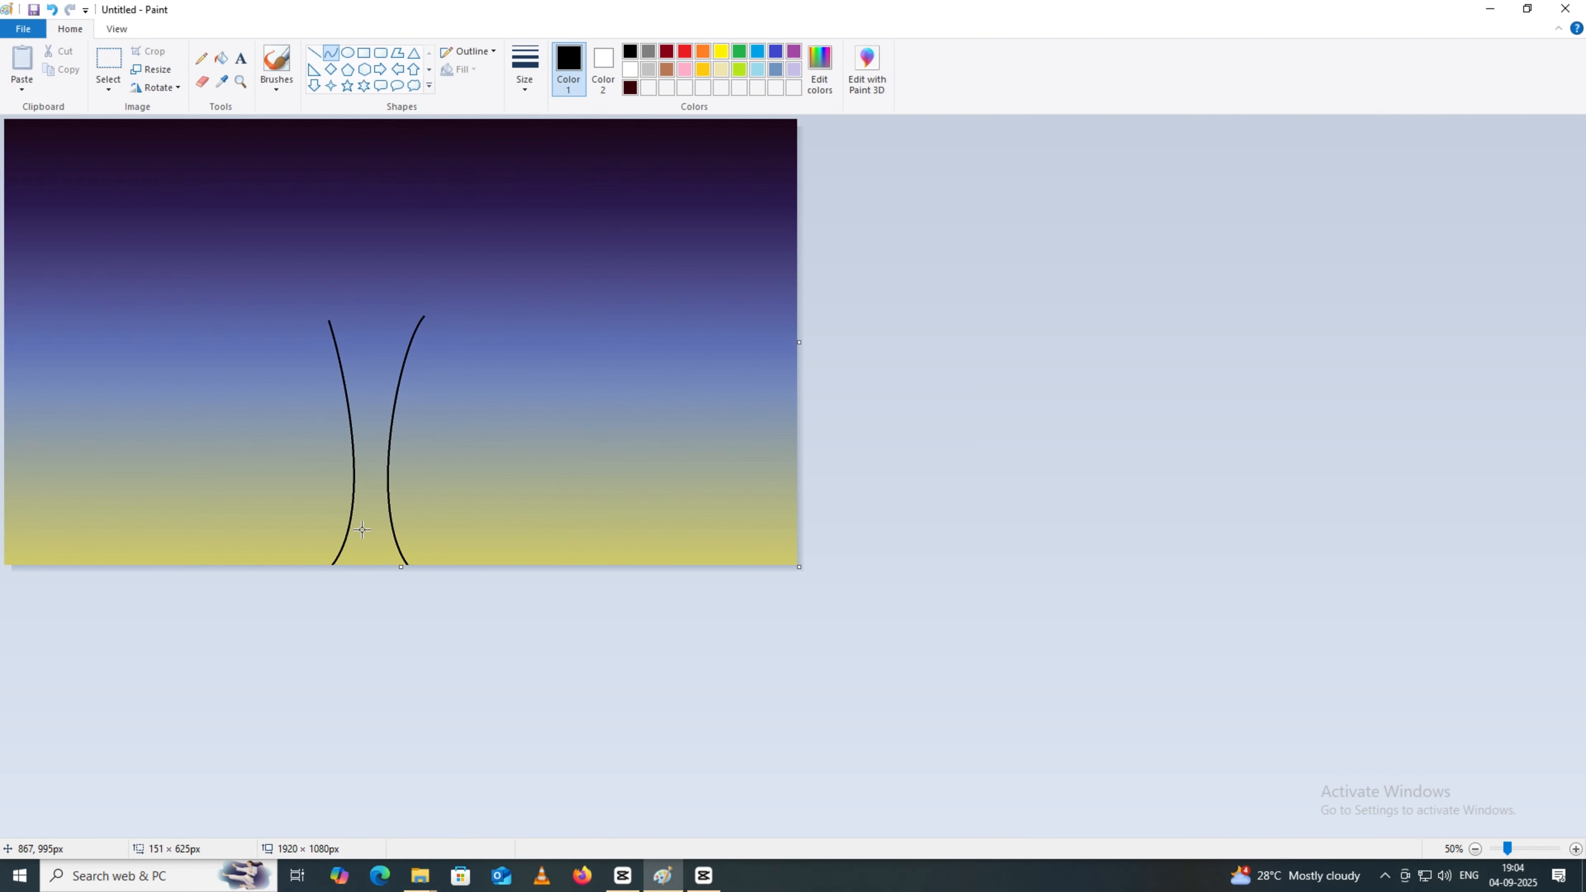
click(495, 370)
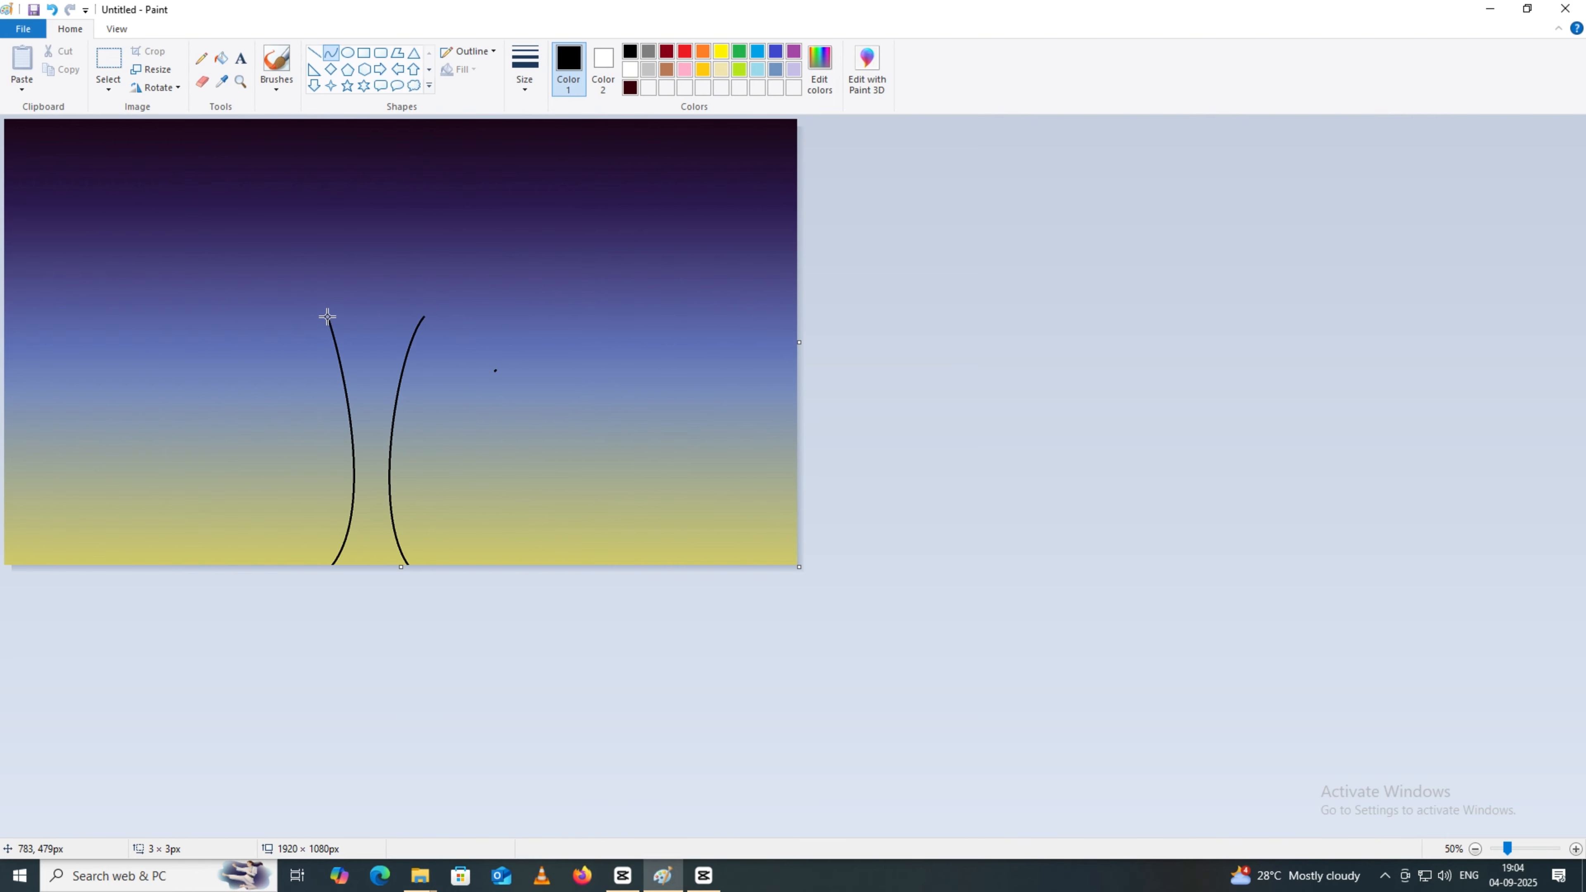
drag(327, 317, 335, 325)
click(437, 375)
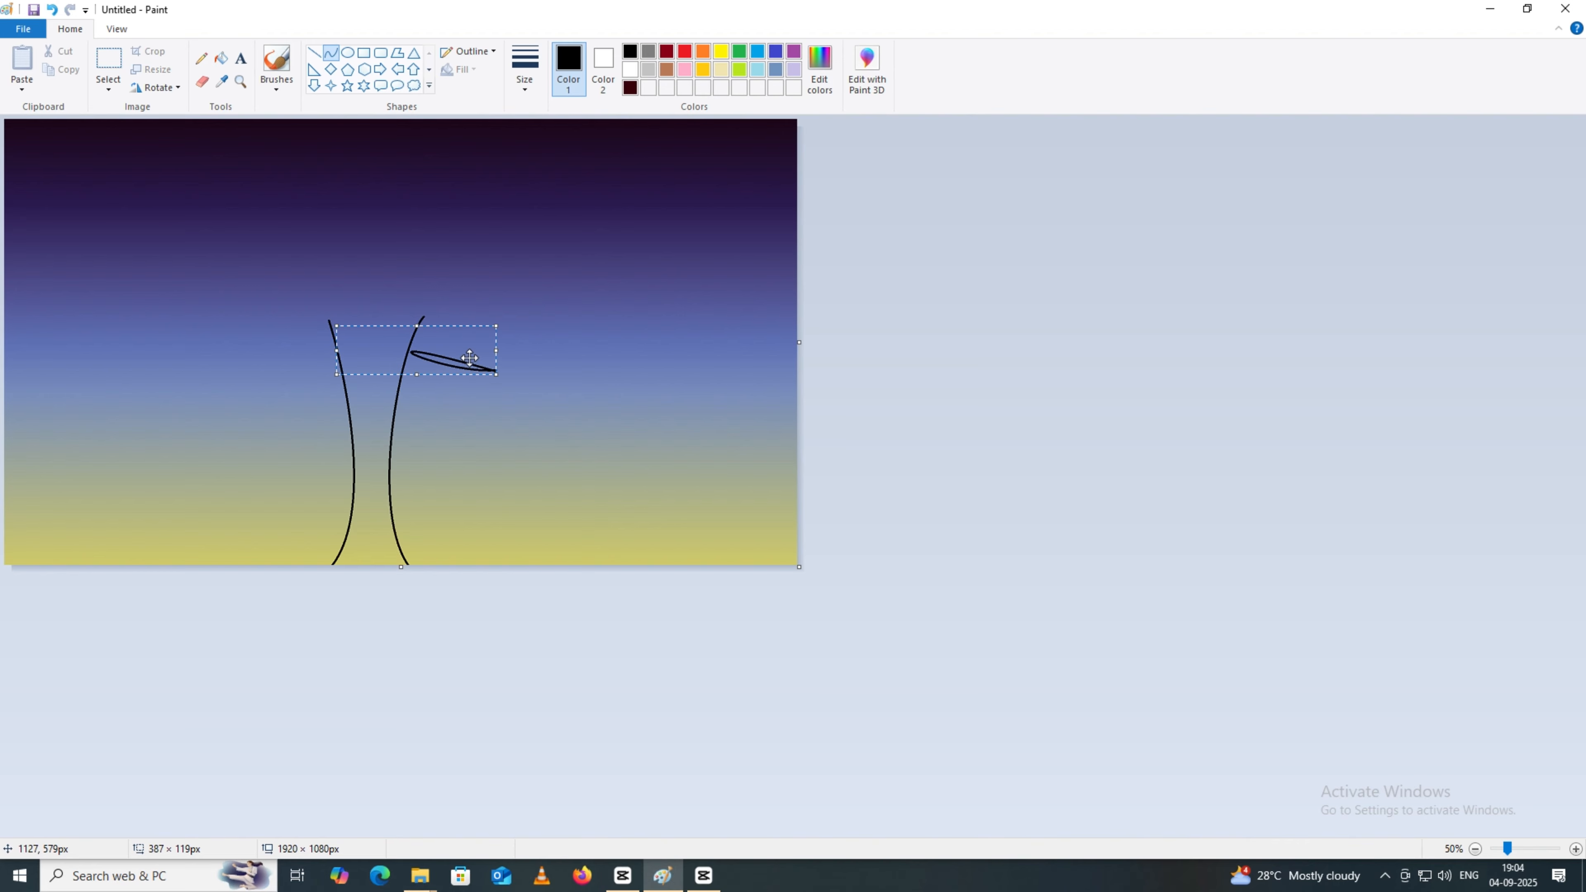
key(ctrl+z)
Join the trunk's upper ends with a V-shaped fork and draw a thick, wavy main branch outward from each side.
mouse_move(329, 320)
mouse_down()
mouse_move(368, 364)
mouse_move(353, 332)
mouse_move(390, 340)
mouse_move(368, 362)
mouse_move(391, 330)
mouse_move(386, 350)
mouse_up()
click(485, 354)
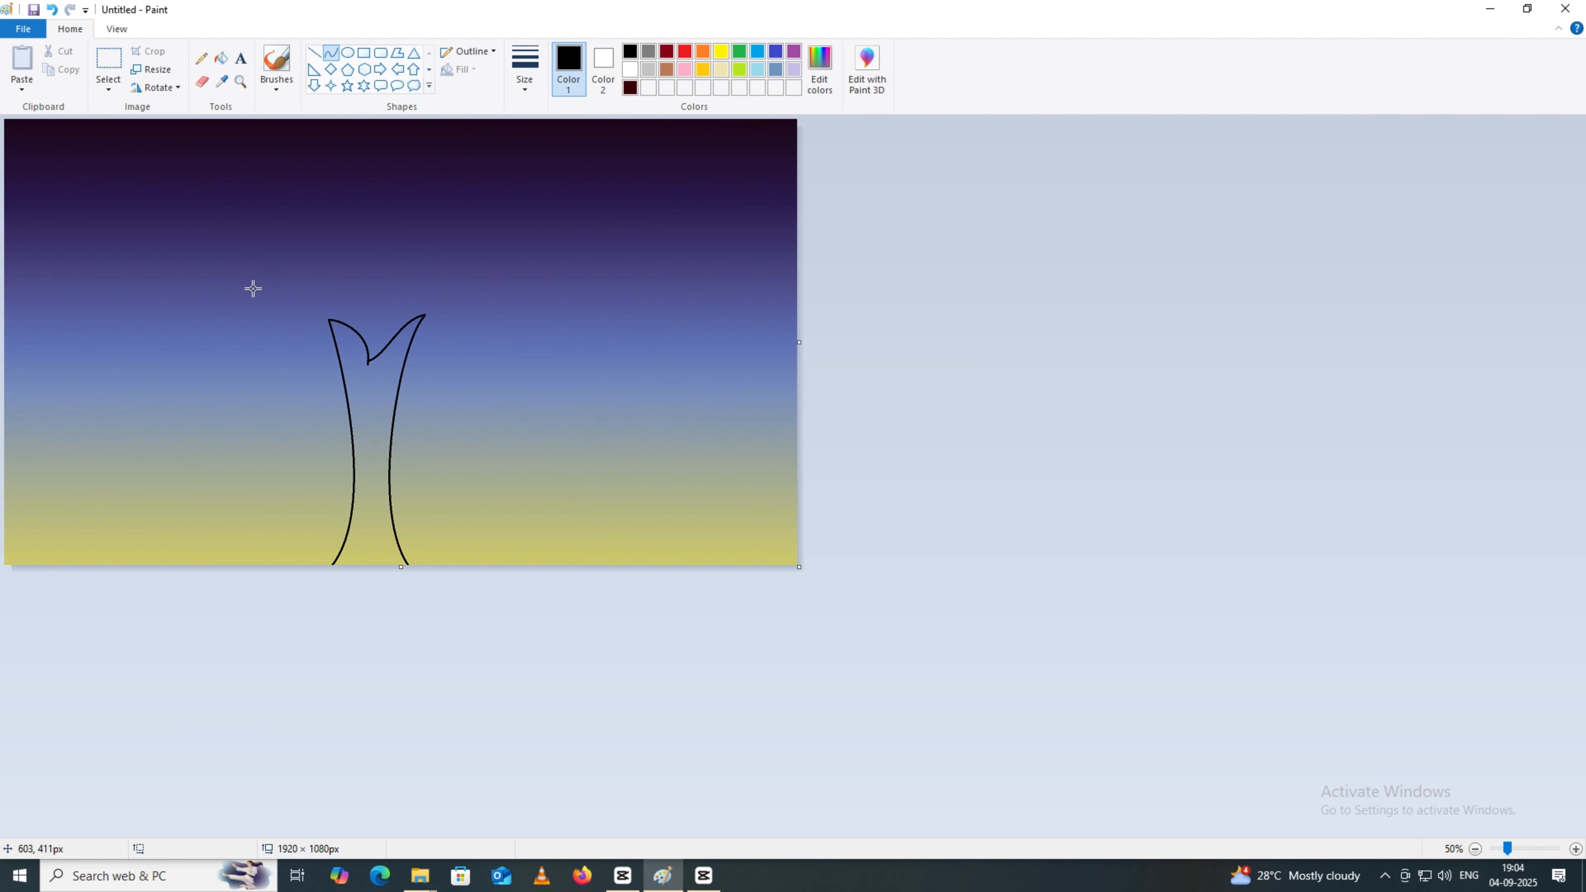
drag(253, 289, 157, 291)
click(525, 94)
click(514, 215)
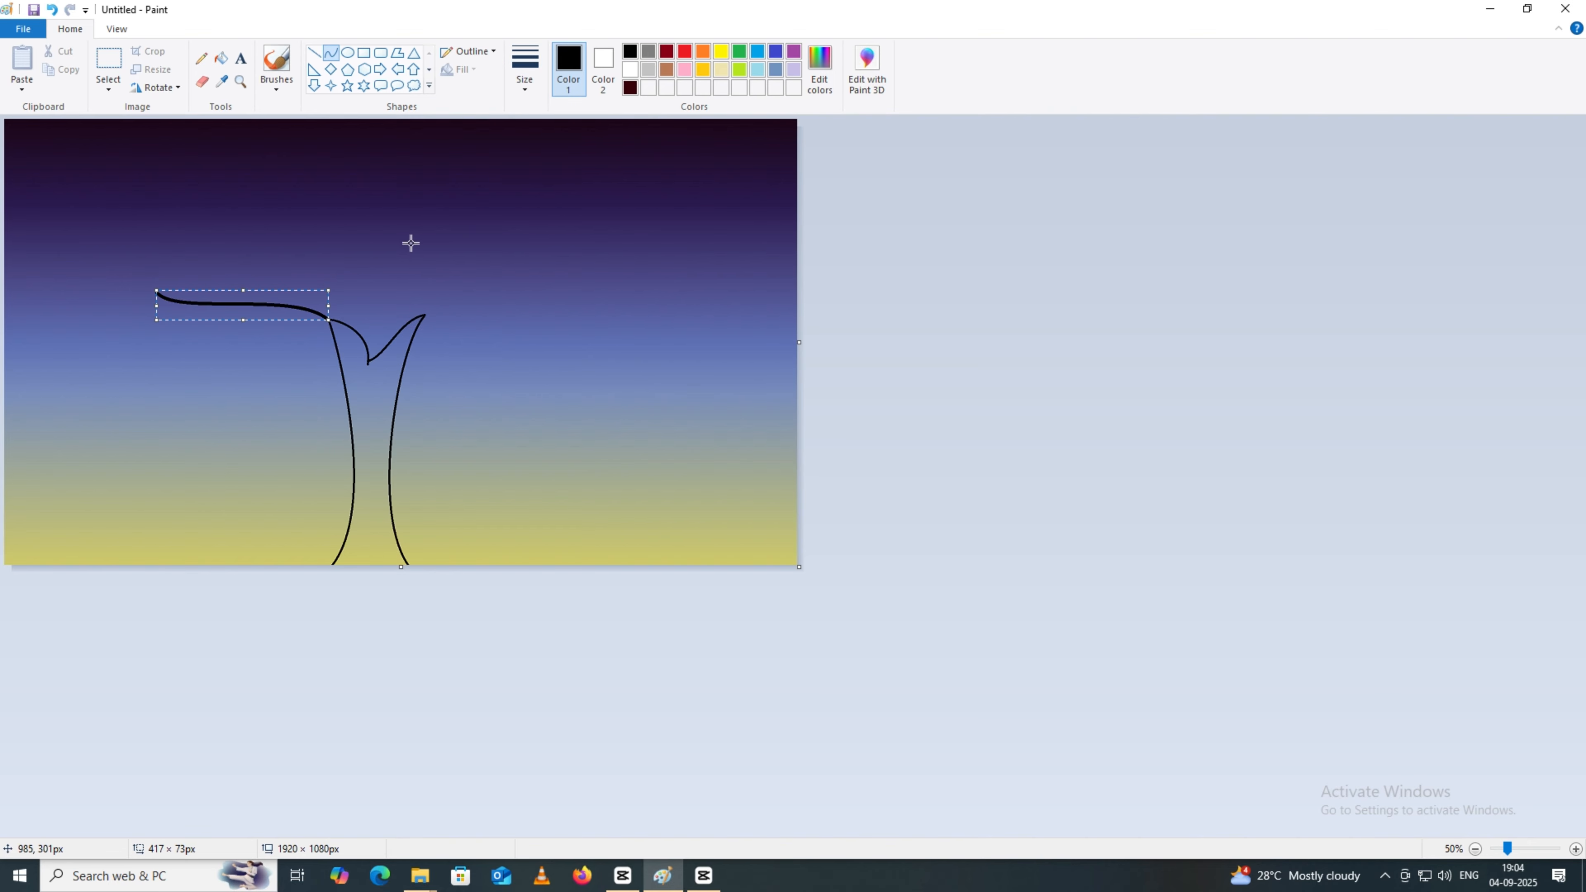
mouse_move(424, 315)
mouse_down()
mouse_move(481, 283)
mouse_move(538, 299)
mouse_move(496, 312)
mouse_move(531, 336)
mouse_move(517, 323)
mouse_move(593, 315)
mouse_up()
click(494, 288)
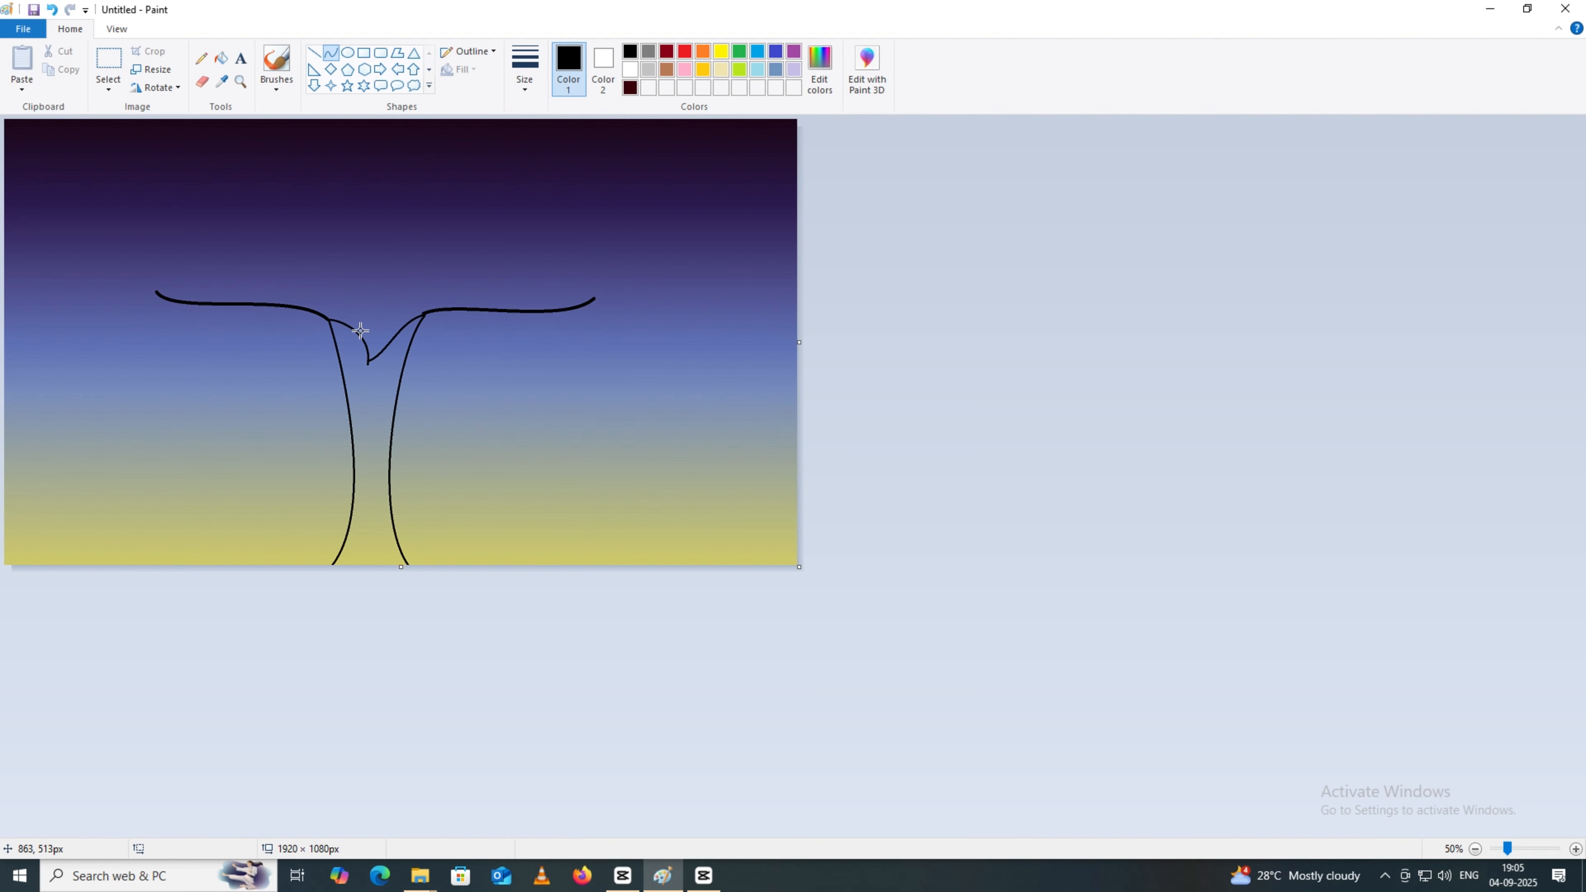
Draw four thin wavy twigs off the left main branch, one rising above it and three hanging below.
mouse_move(265, 304)
mouse_down()
mouse_move(196, 284)
mouse_move(255, 259)
mouse_move(145, 348)
mouse_move(184, 357)
mouse_up()
click(532, 94)
click(534, 148)
click(298, 308)
click(168, 312)
click(291, 308)
mouse_move(301, 308)
mouse_down()
mouse_move(230, 369)
mouse_move(233, 330)
mouse_move(261, 327)
mouse_up()
click(242, 316)
click(277, 363)
click(284, 404)
click(284, 365)
key(ctrl+z)
click(223, 322)
click(232, 357)
click(323, 357)
drag(261, 212, 351, 328)
click(248, 238)
click(339, 210)
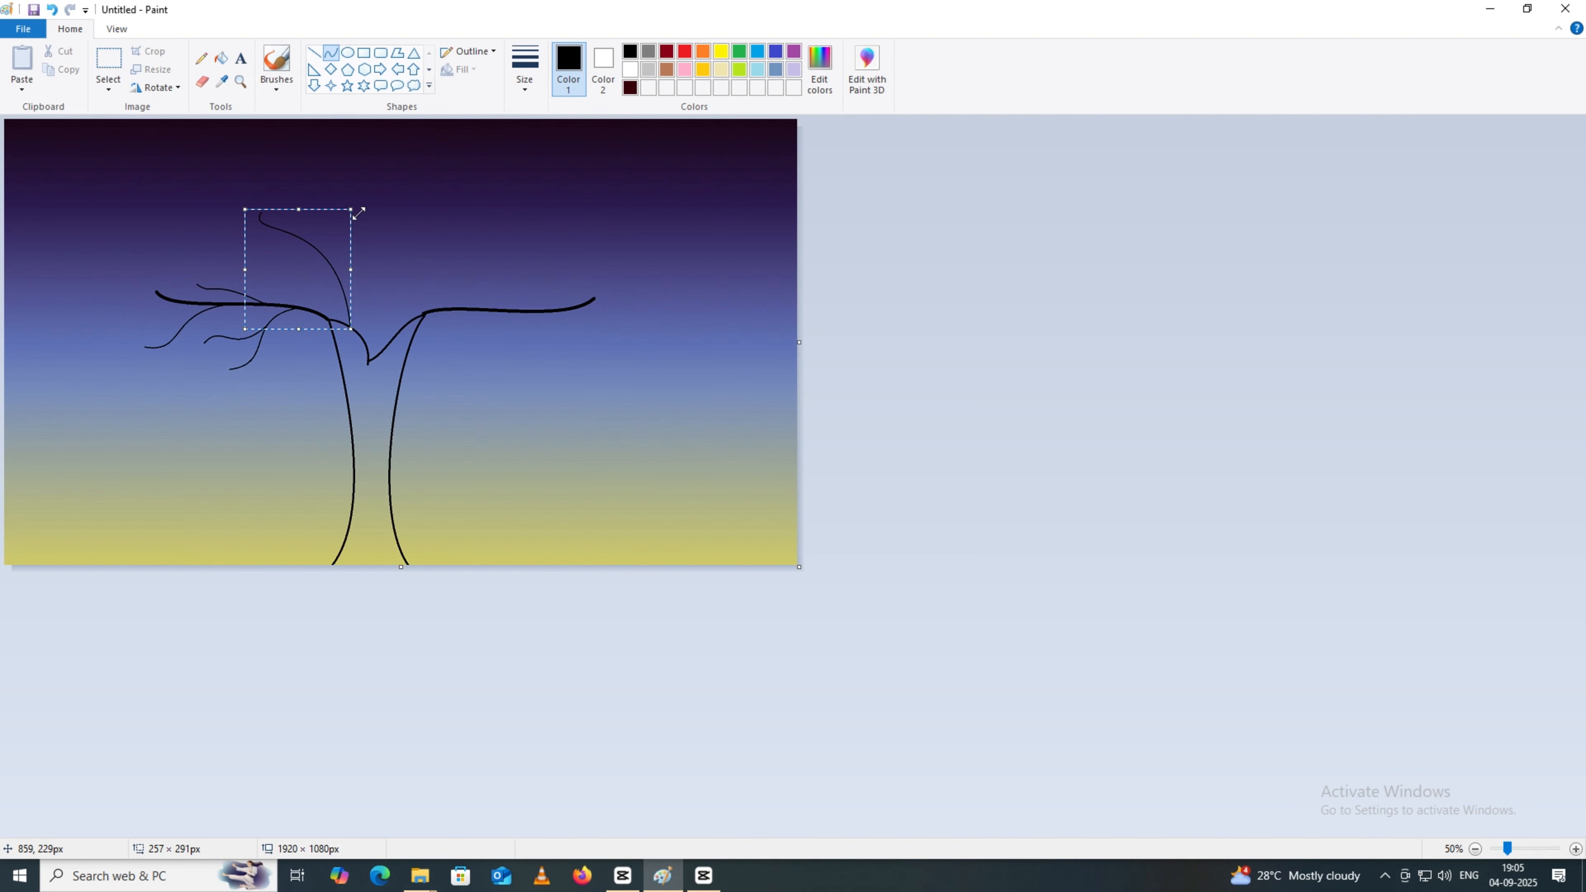
key(ctrl+z)
Draw a thin curved branch rising from the fork's left side toward the upper left of the canvas.
drag(274, 205, 357, 332)
click(338, 266)
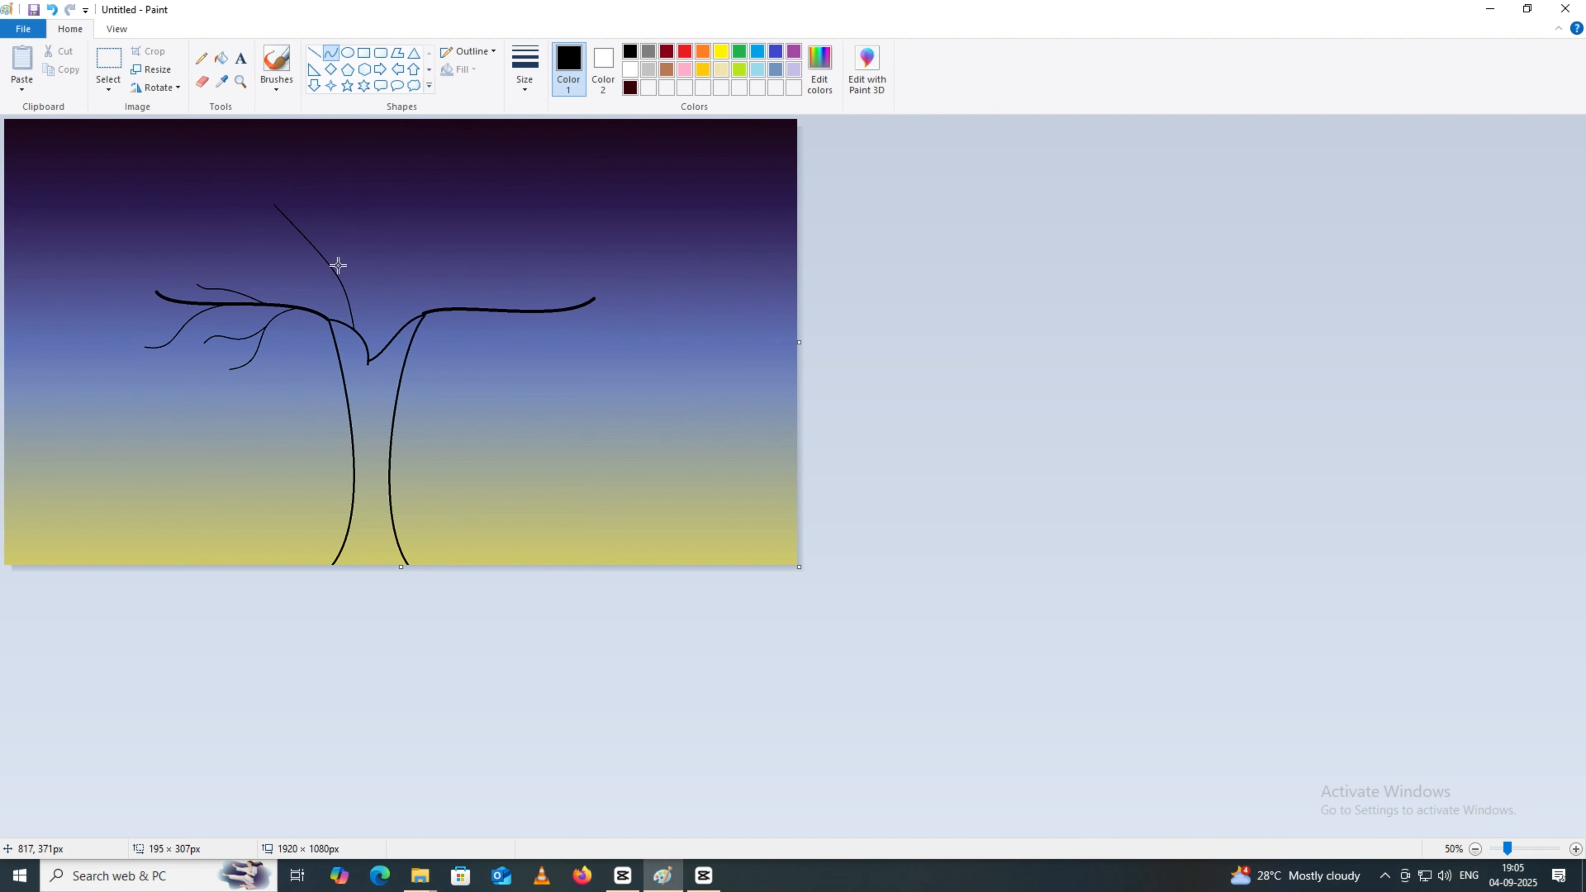
mouse_move(240, 216)
mouse_down()
mouse_move(325, 210)
mouse_move(237, 187)
mouse_up()
click(440, 268)
Add a wavy twig about 339 px wide off the upper-left branch, with a short curved twig hanging from it.
drag(320, 238, 180, 249)
click(263, 230)
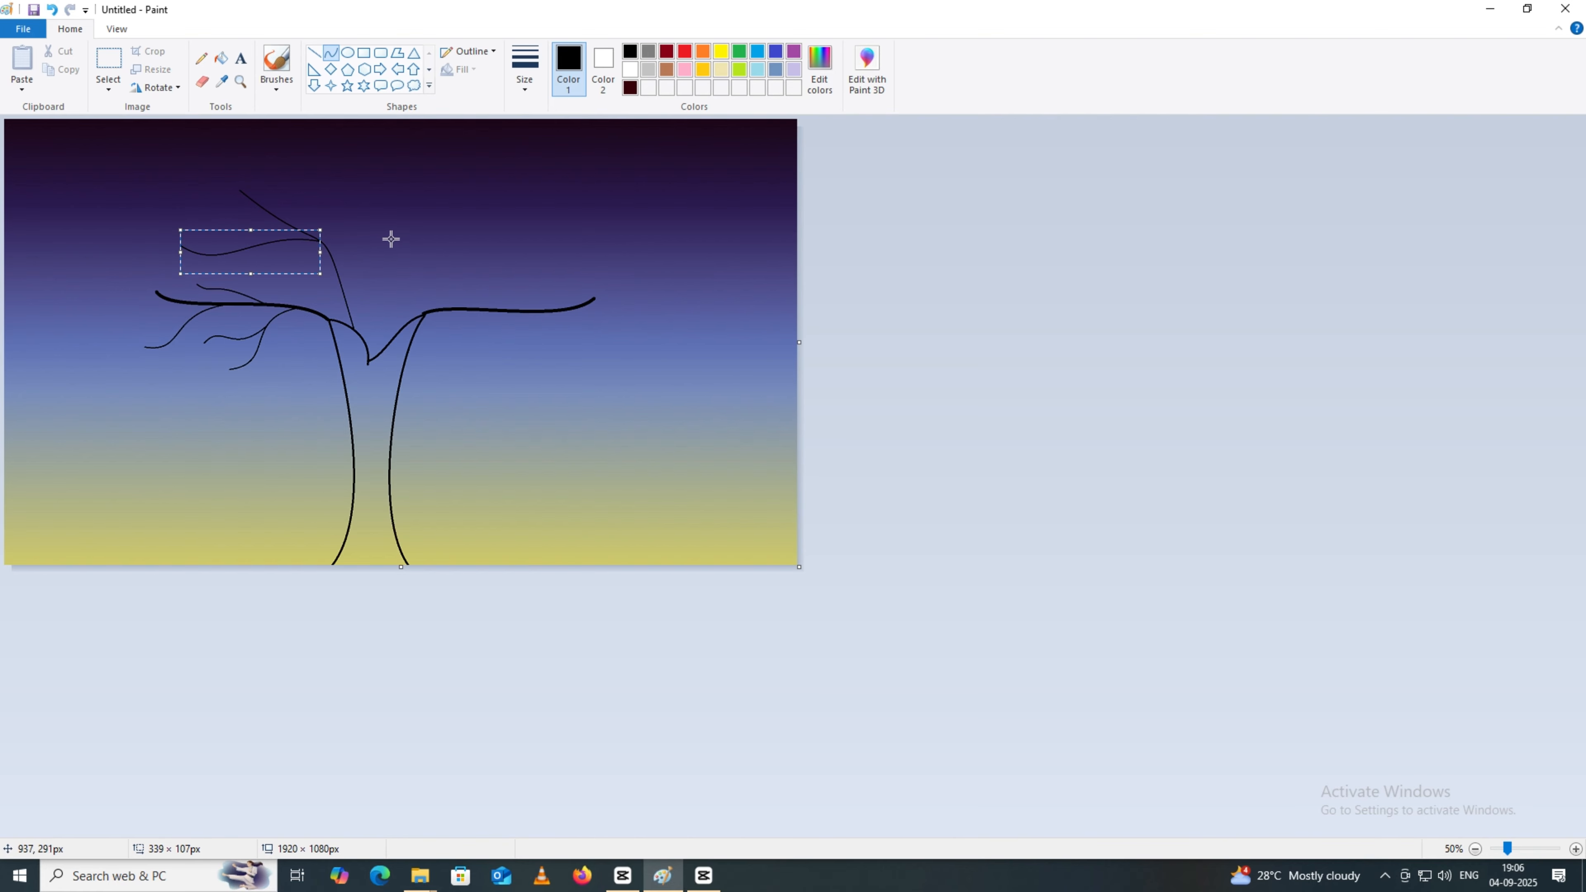
click(390, 239)
mouse_move(280, 252)
mouse_down()
mouse_move(278, 279)
mouse_move(254, 250)
mouse_move(242, 284)
mouse_up()
click(201, 245)
Add a short curved twig rising above the wavy twig of the upper-left branch.
mouse_move(182, 189)
mouse_down()
mouse_move(280, 265)
mouse_move(231, 220)
mouse_move(257, 243)
mouse_up()
key(ctrl+z)
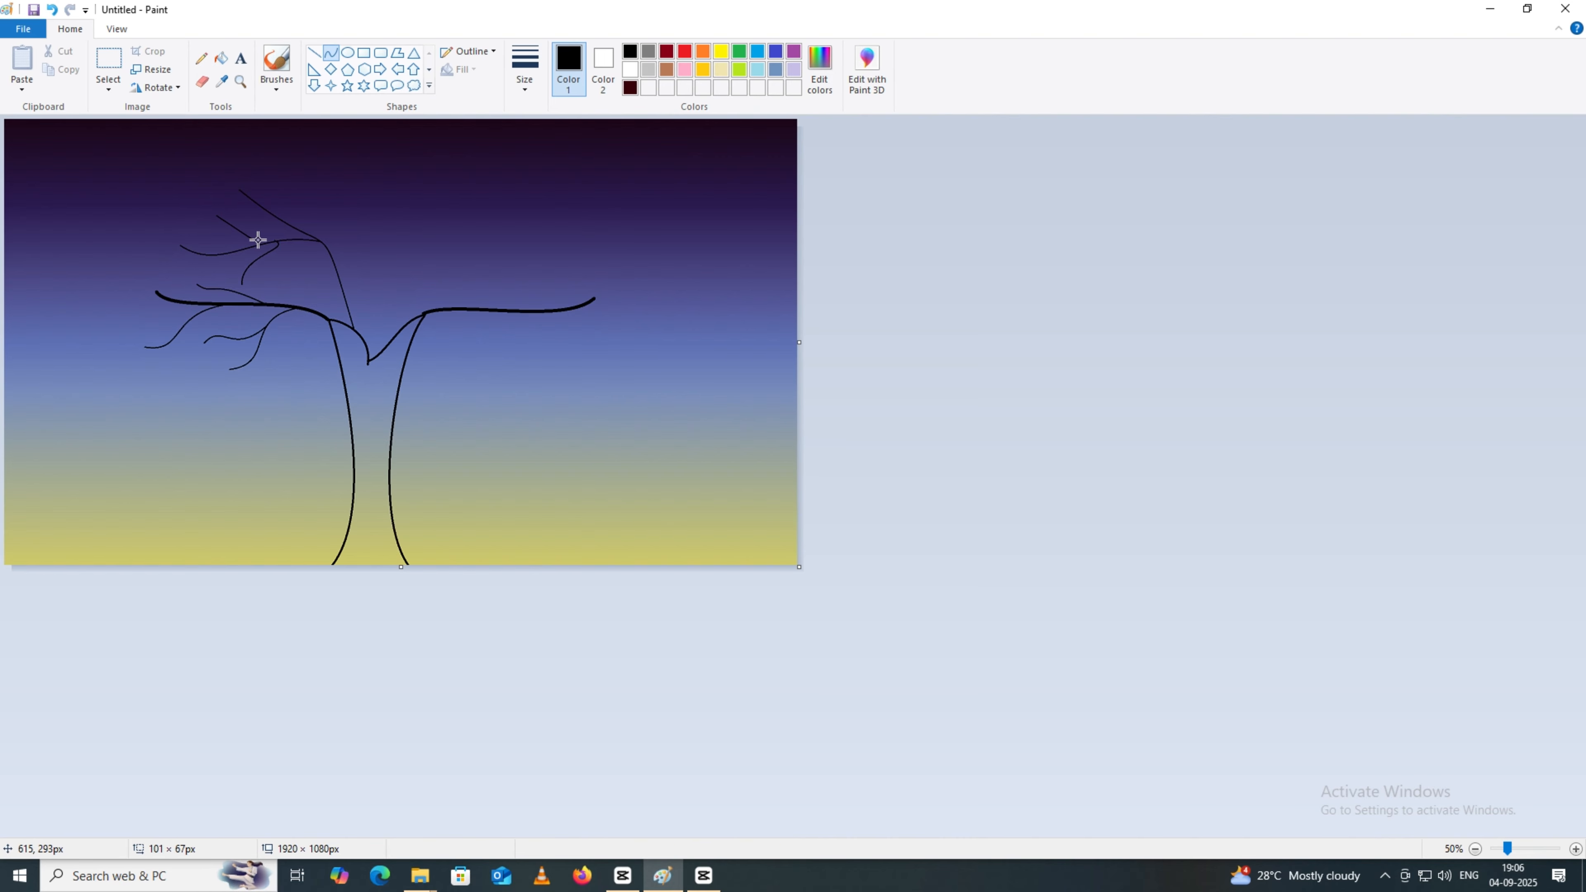
click(222, 236)
mouse_move(228, 227)
mouse_down()
mouse_move(250, 242)
mouse_move(213, 250)
mouse_move(217, 237)
mouse_up()
key(ctrl+z)
click(228, 217)
Draw a thin curved branch rising from the fork's right side and enlarge it to about 387 × 345 px.
mouse_move(391, 337)
mouse_down()
mouse_move(392, 283)
mouse_move(484, 220)
mouse_move(439, 291)
mouse_move(492, 284)
mouse_move(425, 231)
mouse_move(409, 243)
mouse_move(430, 280)
mouse_up()
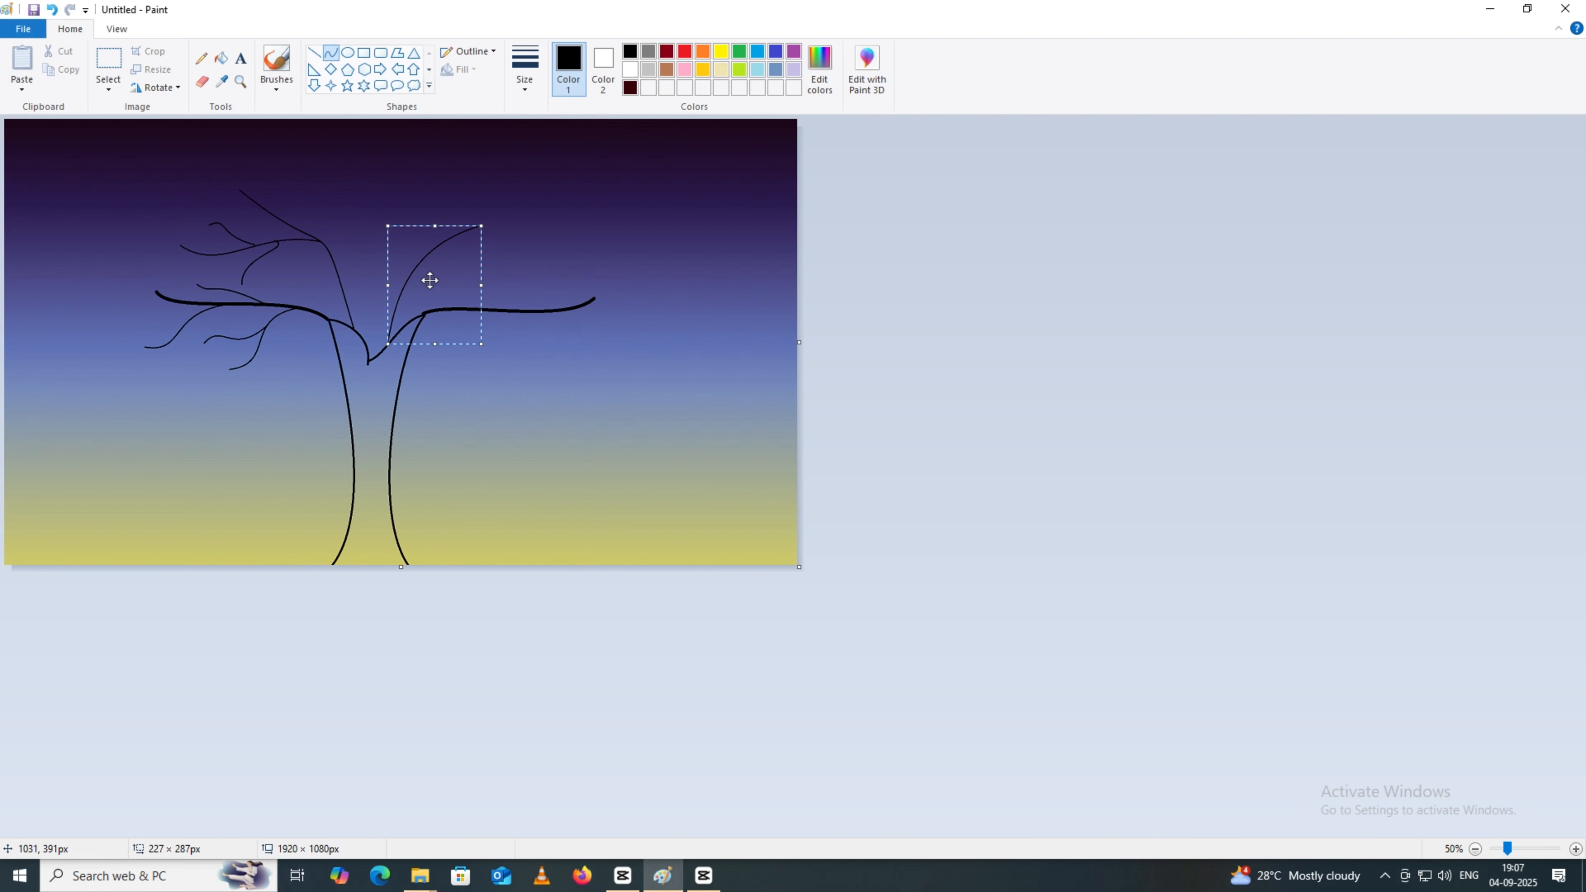
drag(482, 225, 550, 201)
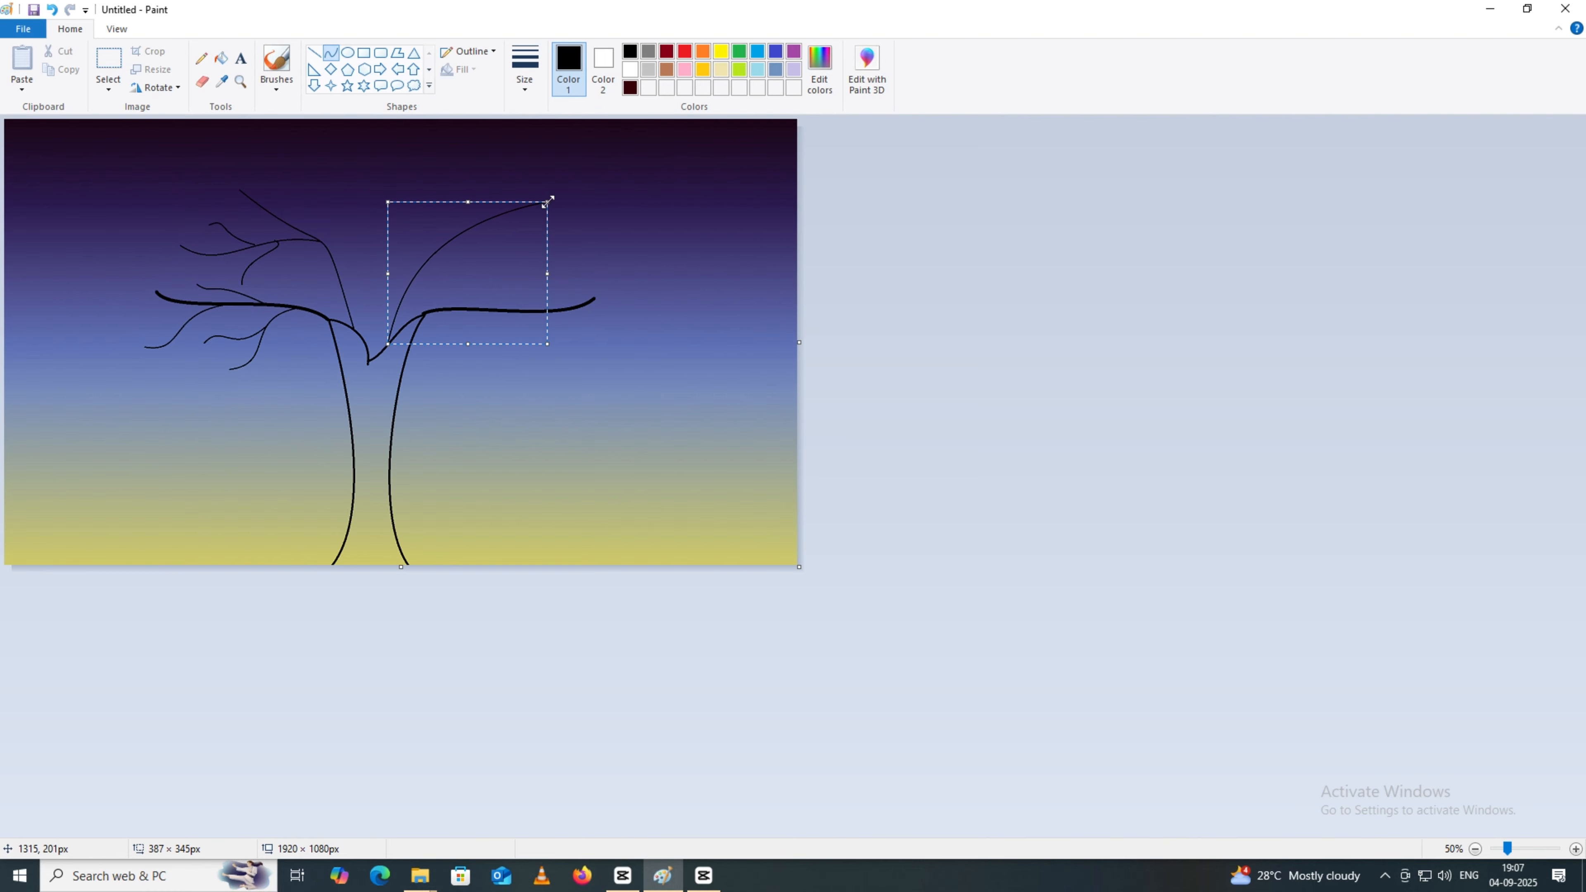
click(605, 265)
Draw a thin wavy offshoot from the upper-right branch and extend it to about 447 × 119 px.
drag(425, 260, 565, 248)
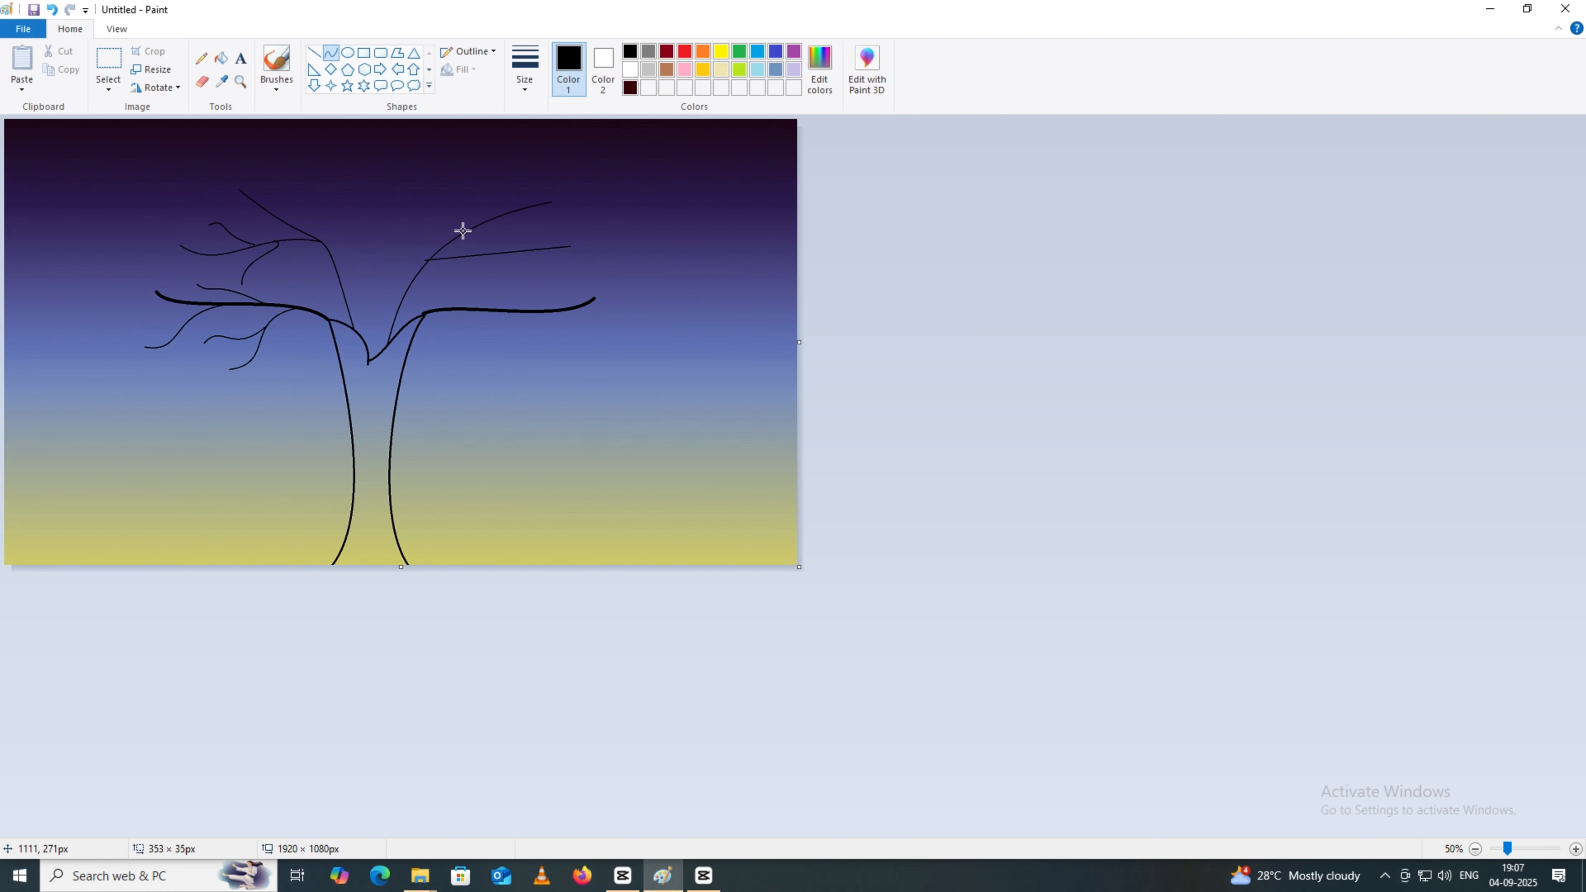
drag(462, 231, 617, 244)
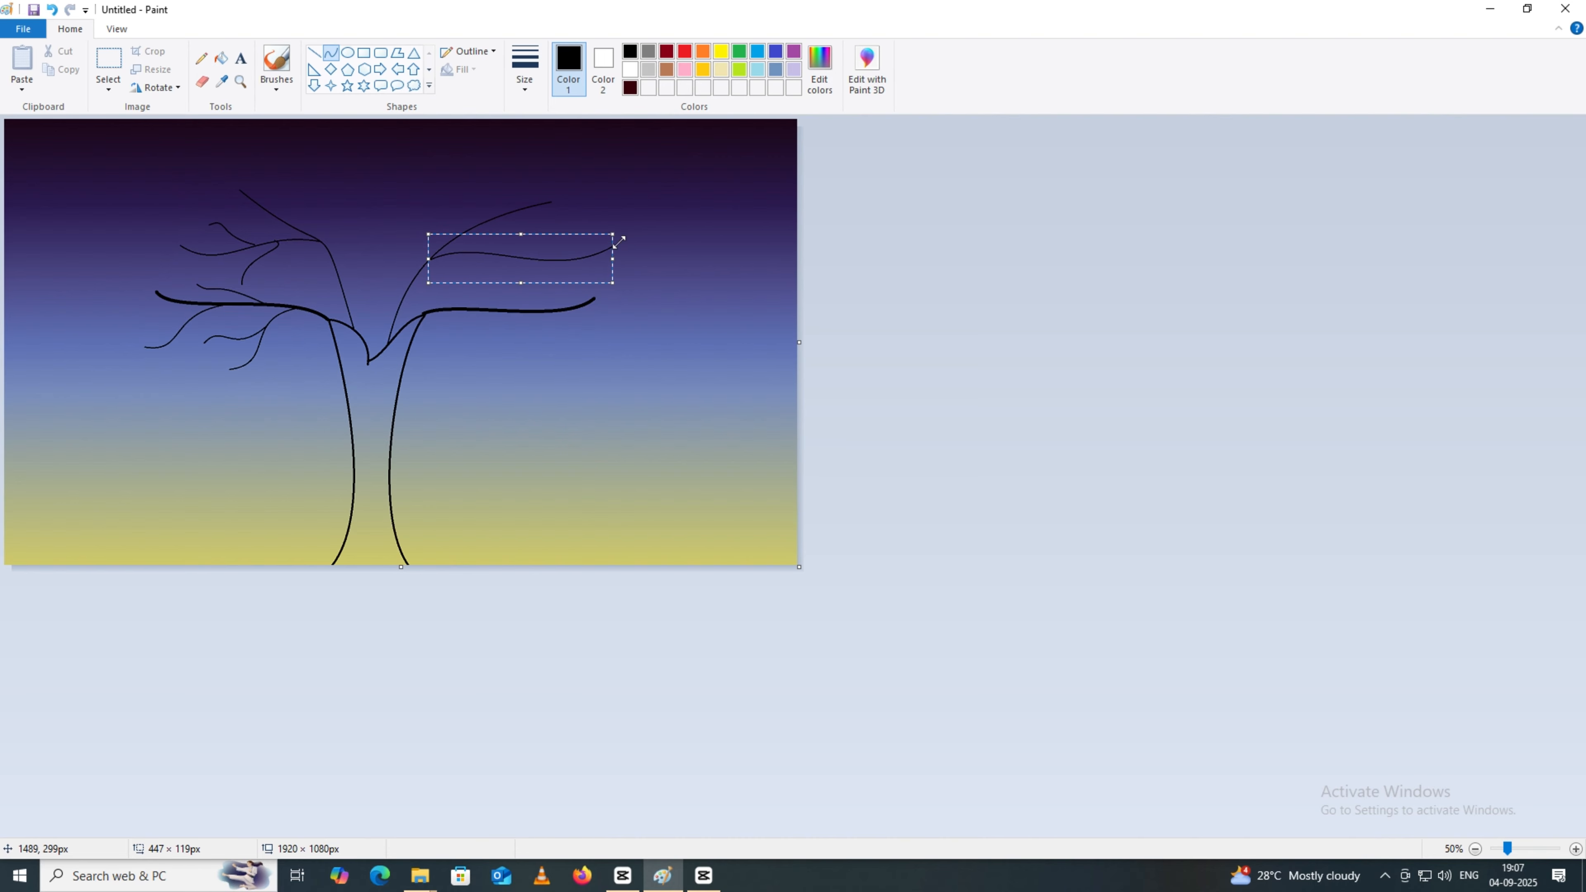
click(524, 87)
click(538, 152)
click(659, 233)
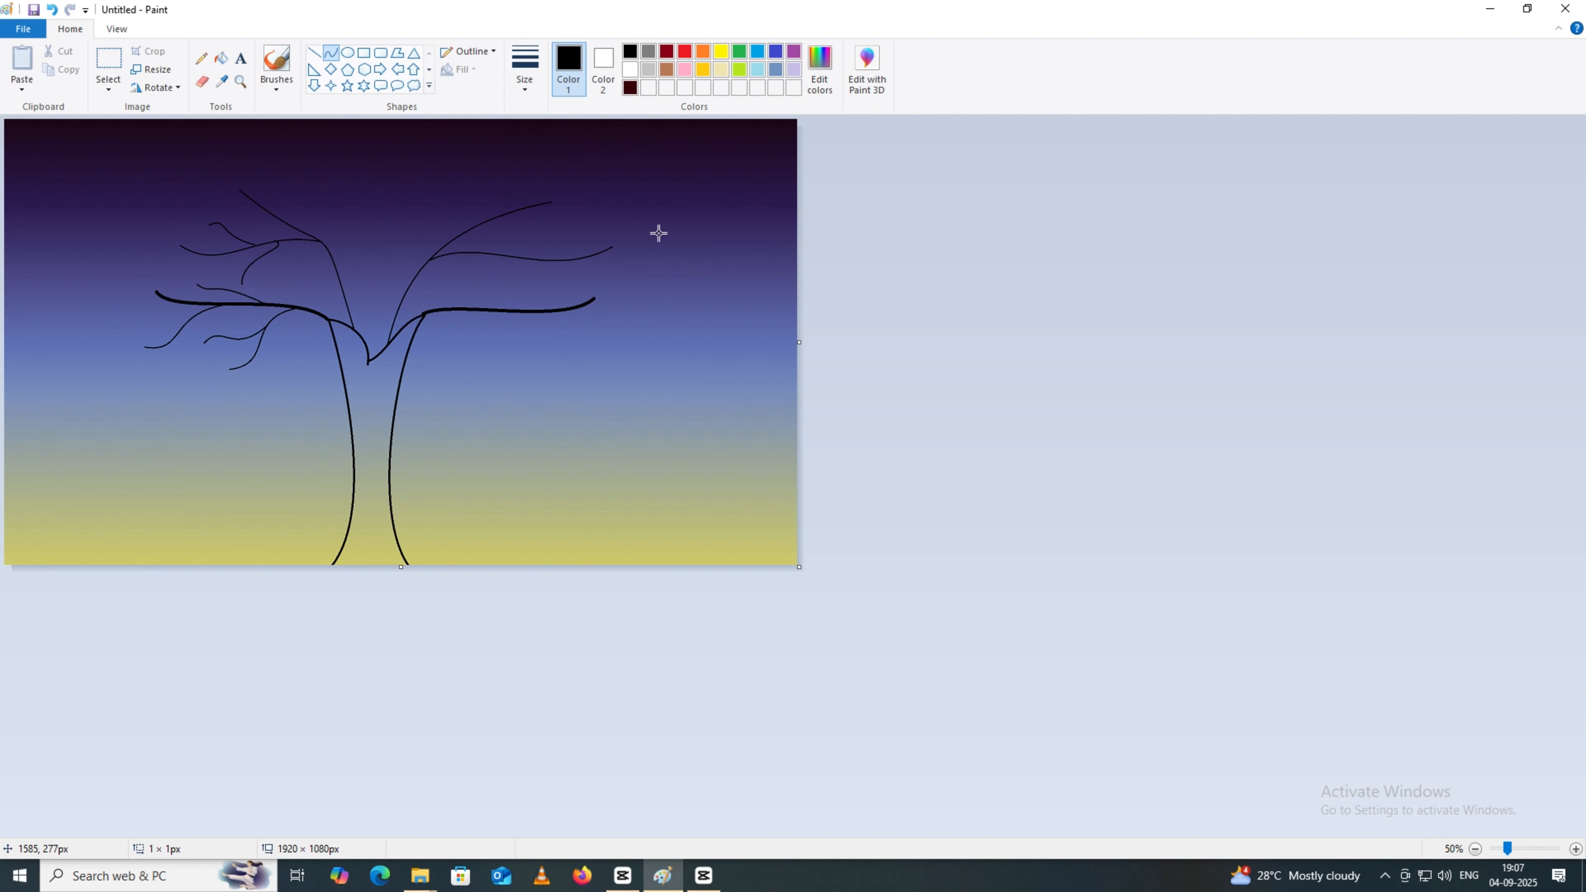
Draw a short twig under the upper-right offshoot and two wavy twigs near the right main branch's tip, thickening the lower one.
drag(477, 253, 538, 277)
mouse_move(501, 278)
mouse_down()
mouse_move(484, 279)
mouse_move(525, 257)
mouse_move(548, 284)
mouse_move(642, 288)
mouse_move(618, 272)
mouse_move(591, 323)
mouse_move(615, 355)
mouse_move(582, 369)
mouse_move(551, 354)
mouse_move(625, 363)
mouse_up()
click(691, 284)
click(598, 283)
click(608, 309)
click(603, 348)
click(600, 322)
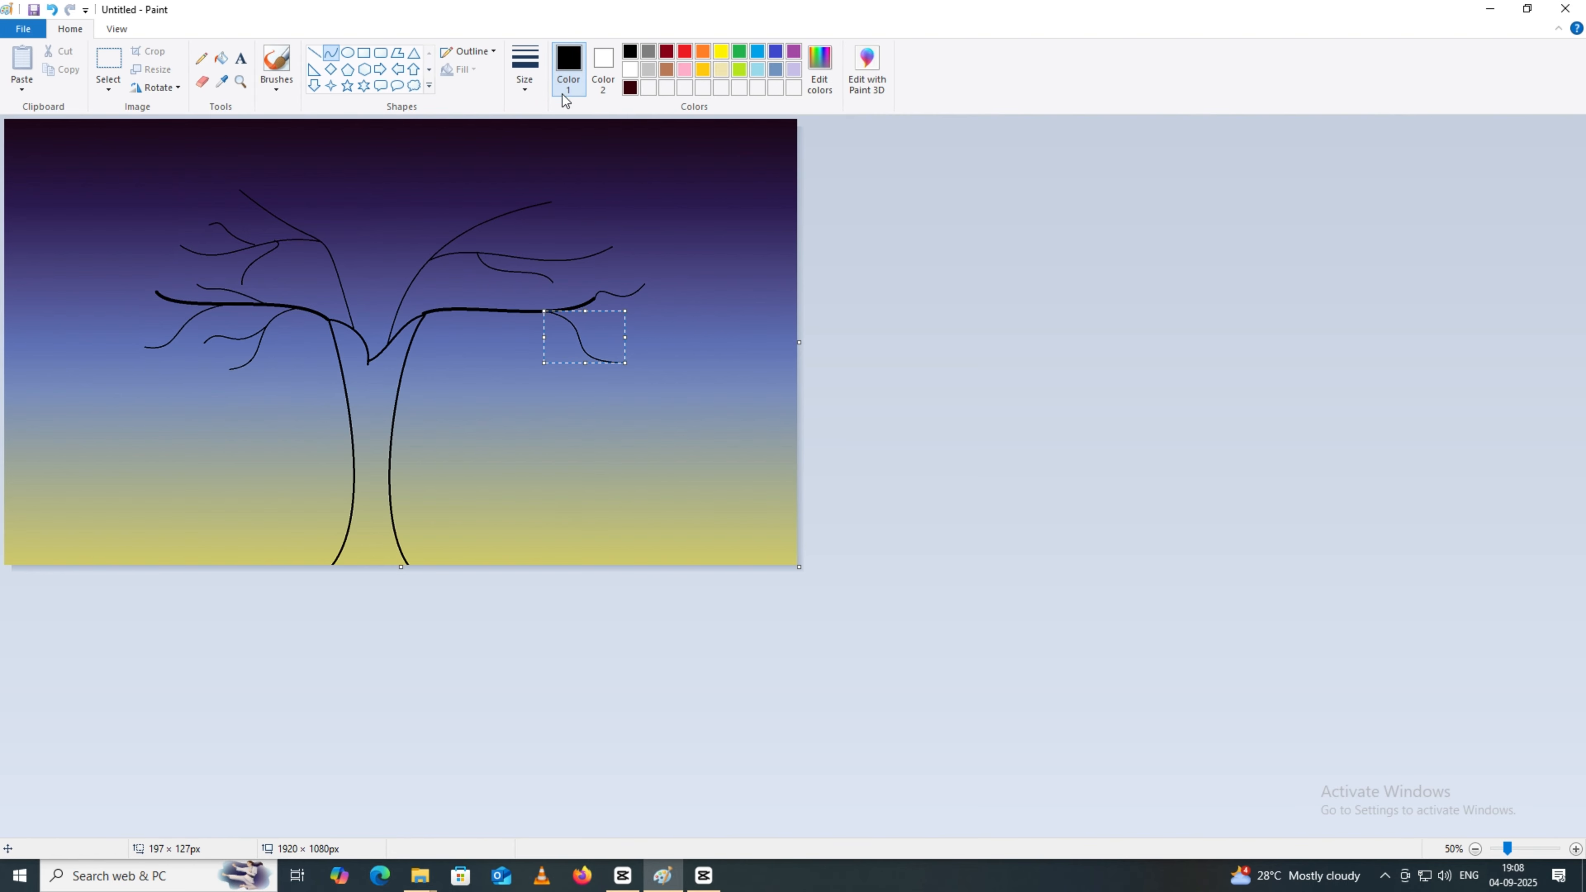
click(525, 68)
click(546, 178)
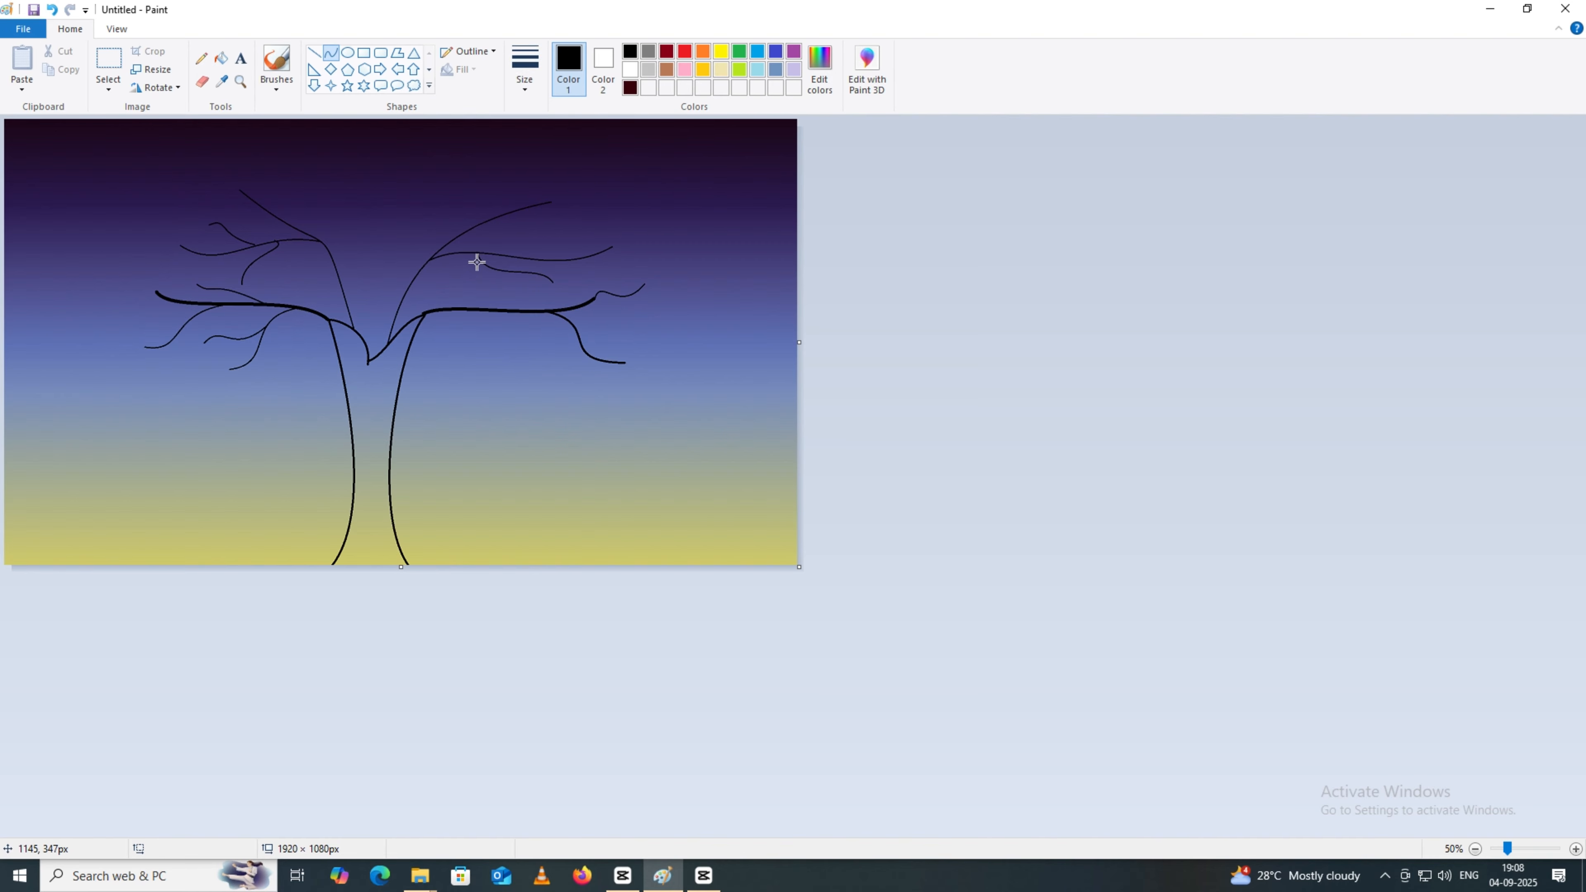
Draw a short wavy twig descending from the upper-right offshoot, about 79 × 69 px, with a thin outline.
drag(477, 255, 498, 289)
click(527, 91)
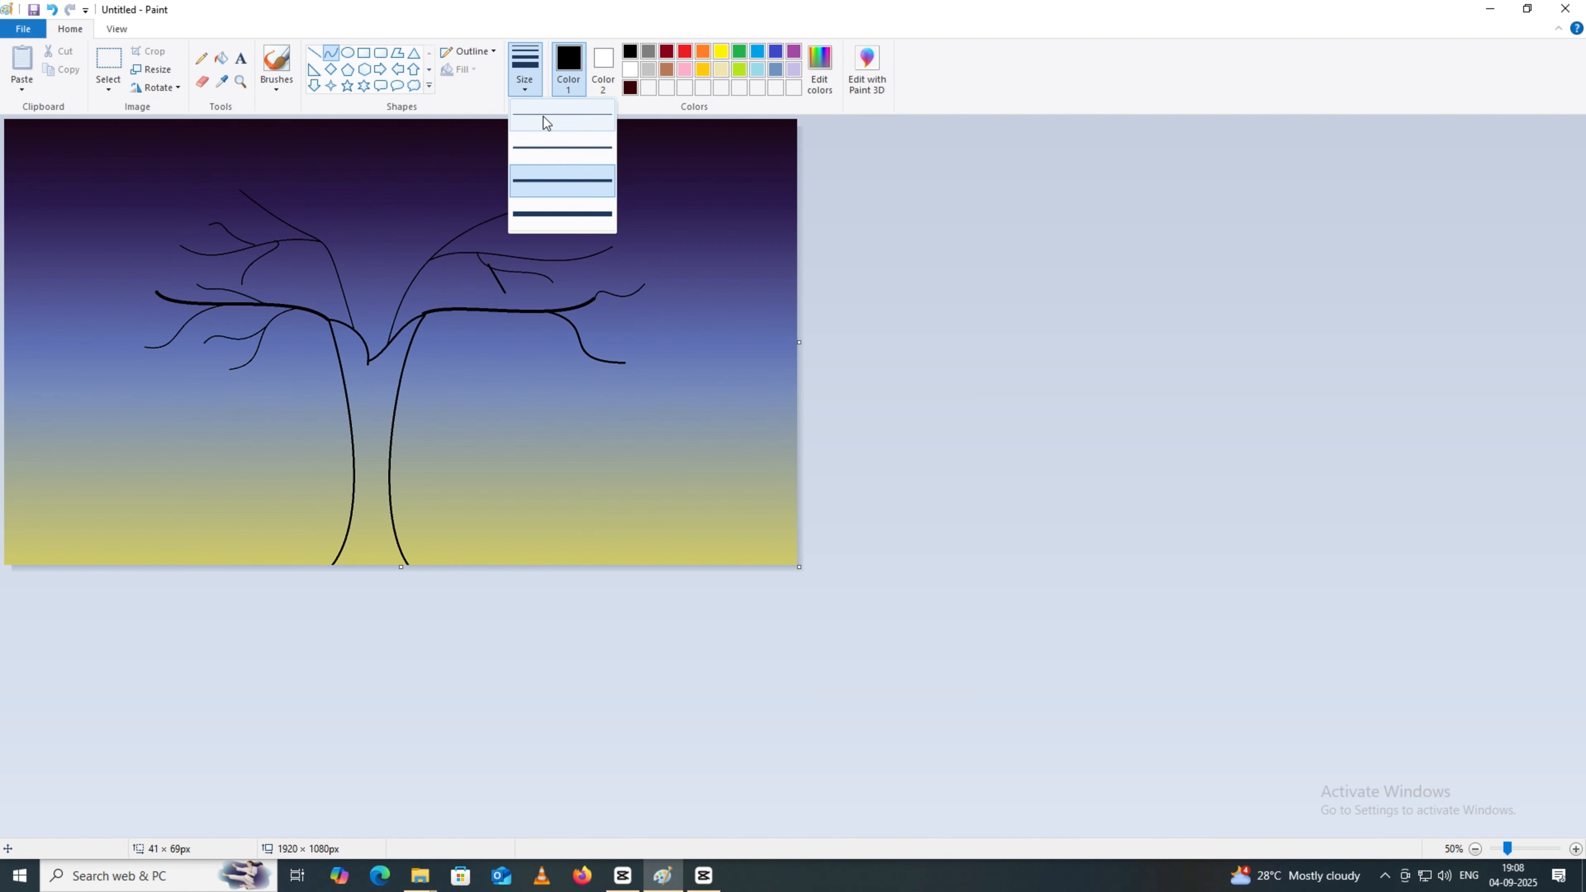
click(538, 149)
drag(483, 274, 531, 273)
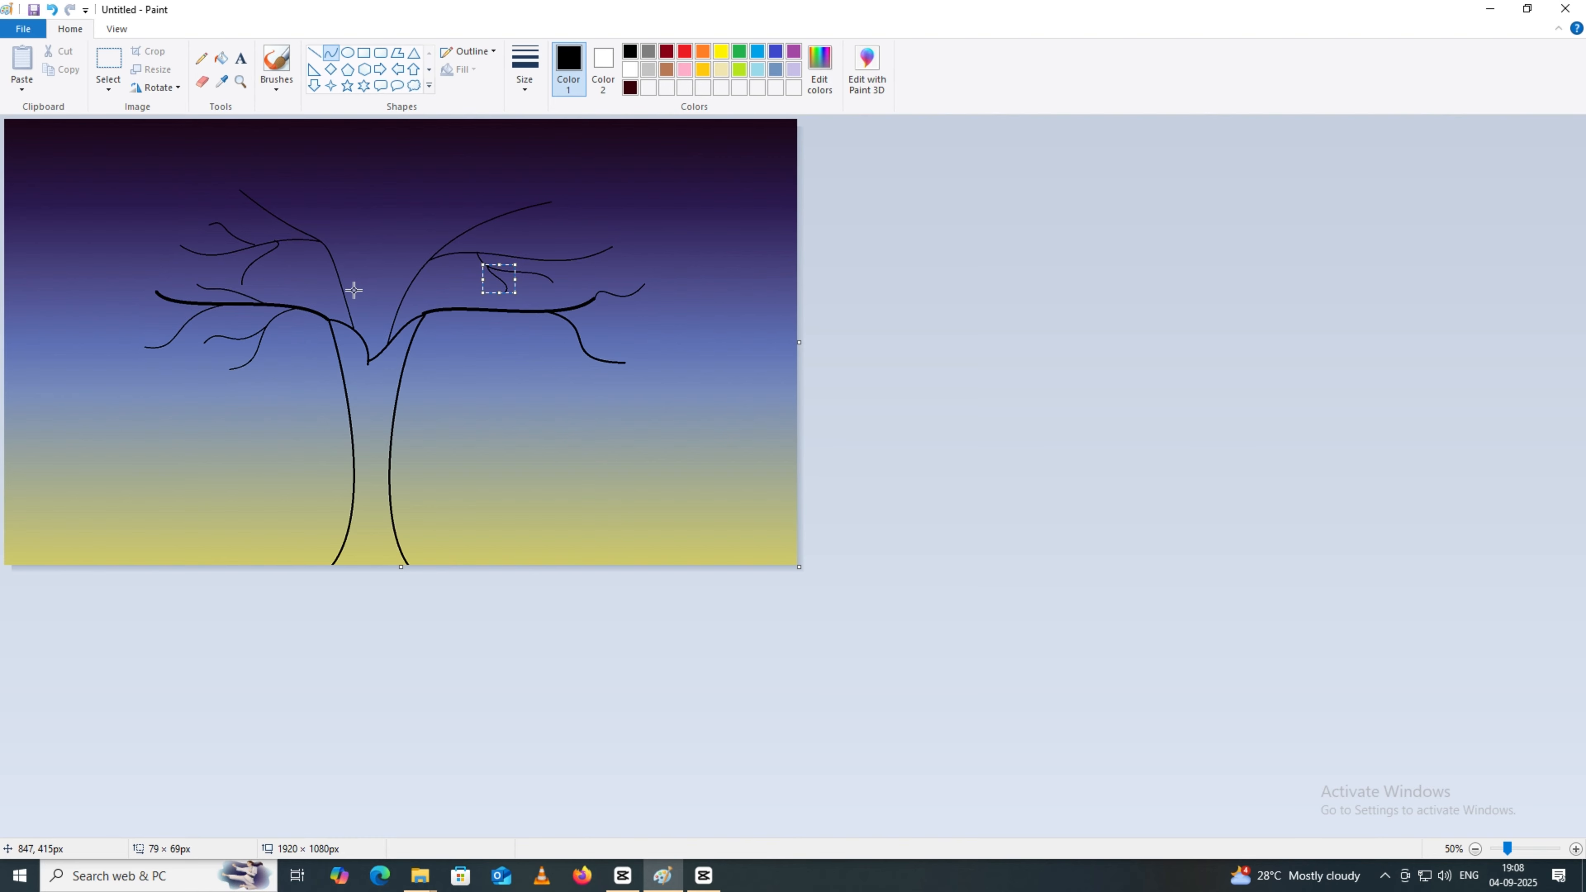
Draw a curved branch about 355 × 309 px rising rightward from the upper-left limb and give it the thickest outline.
drag(341, 278, 485, 158)
drag(362, 255, 433, 148)
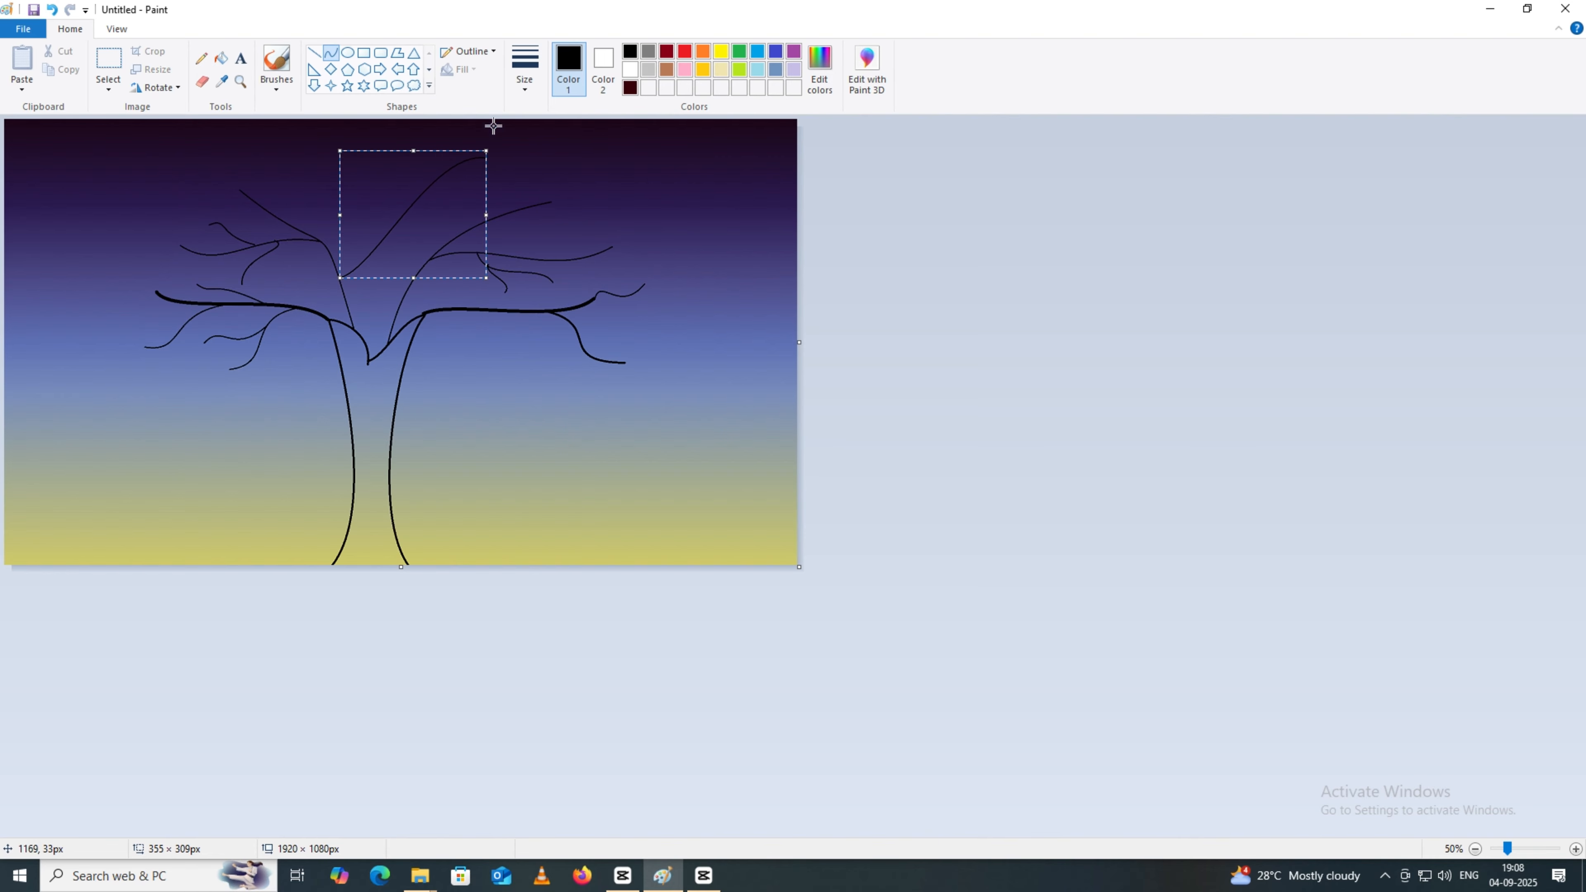
click(524, 78)
click(509, 213)
click(387, 303)
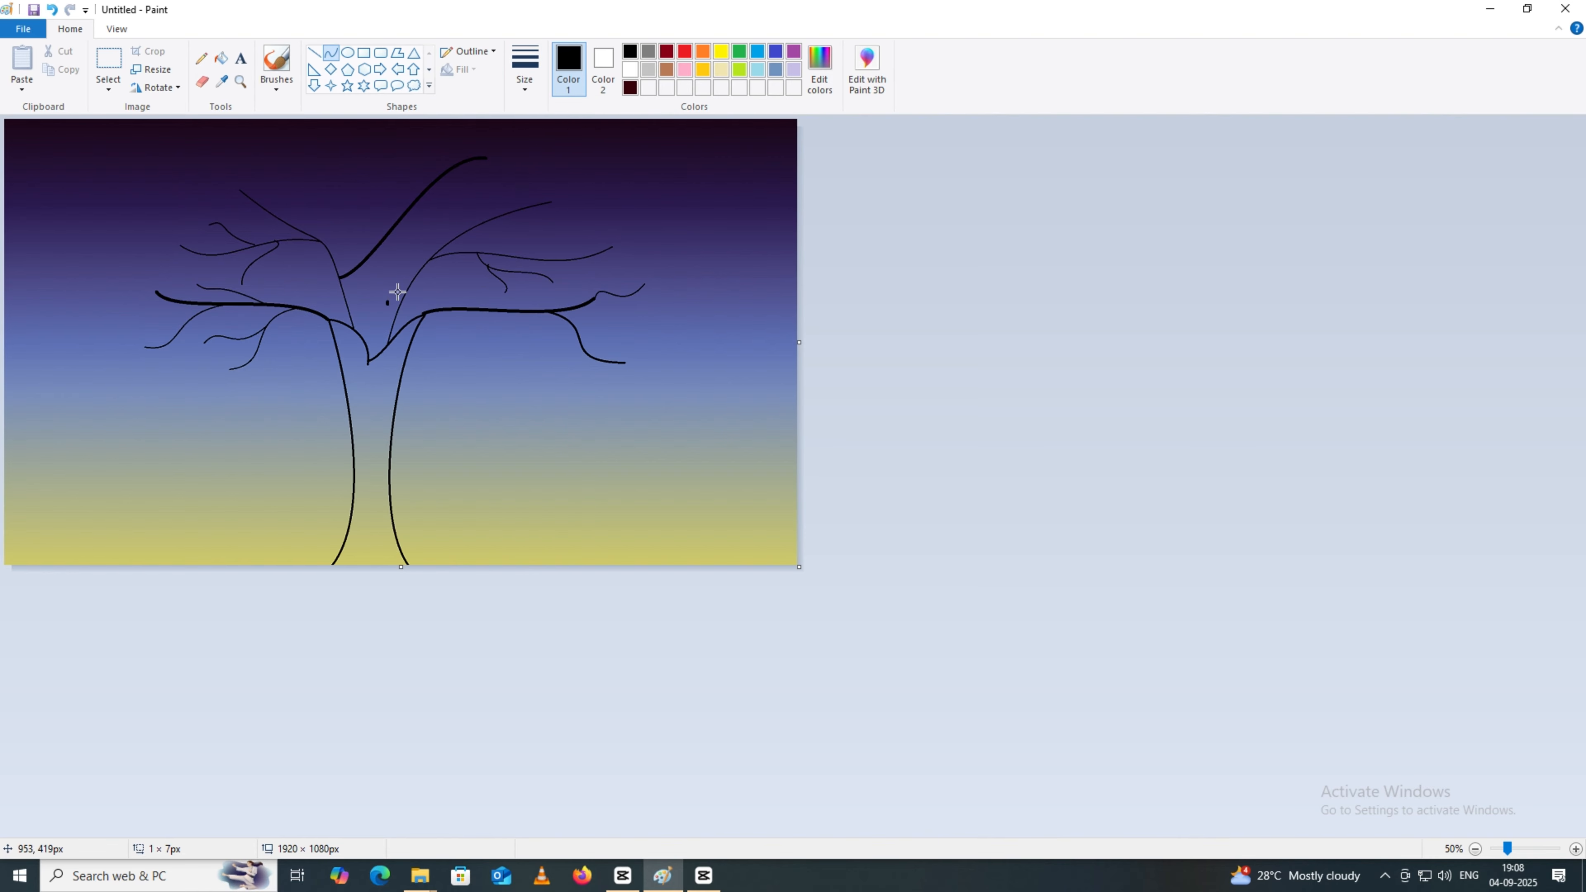
key(ctrl+z)
Draw a thick curved branch about 337 × 405 px rising leftward from the upper-right limb across the previous branch.
mouse_move(407, 288)
mouse_down()
mouse_move(298, 168)
mouse_move(337, 155)
mouse_move(268, 140)
mouse_up()
click(359, 307)
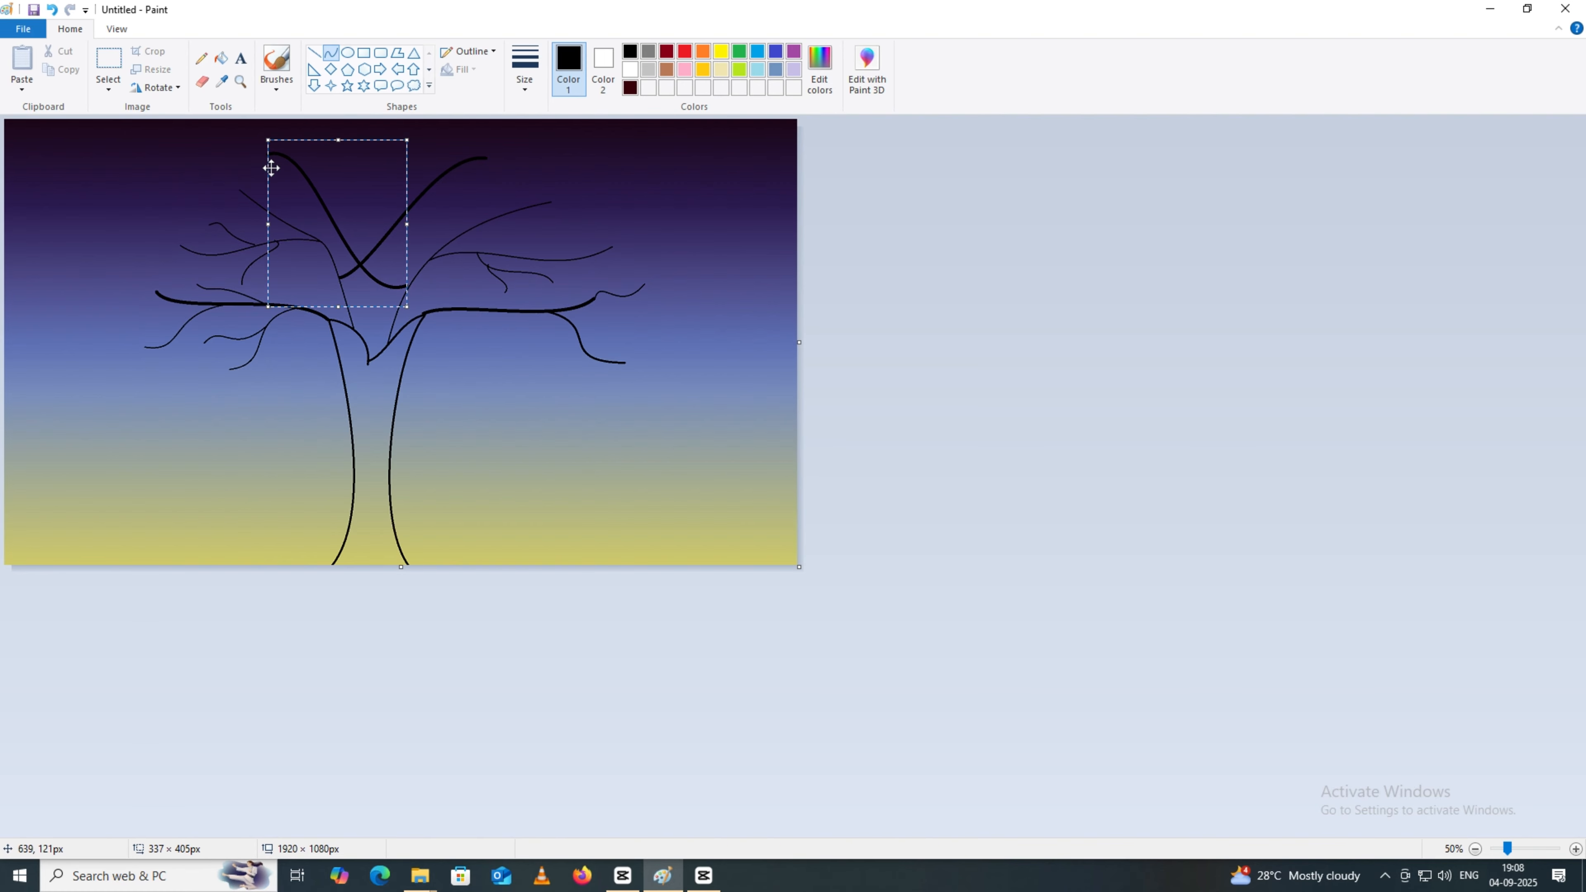
click(537, 167)
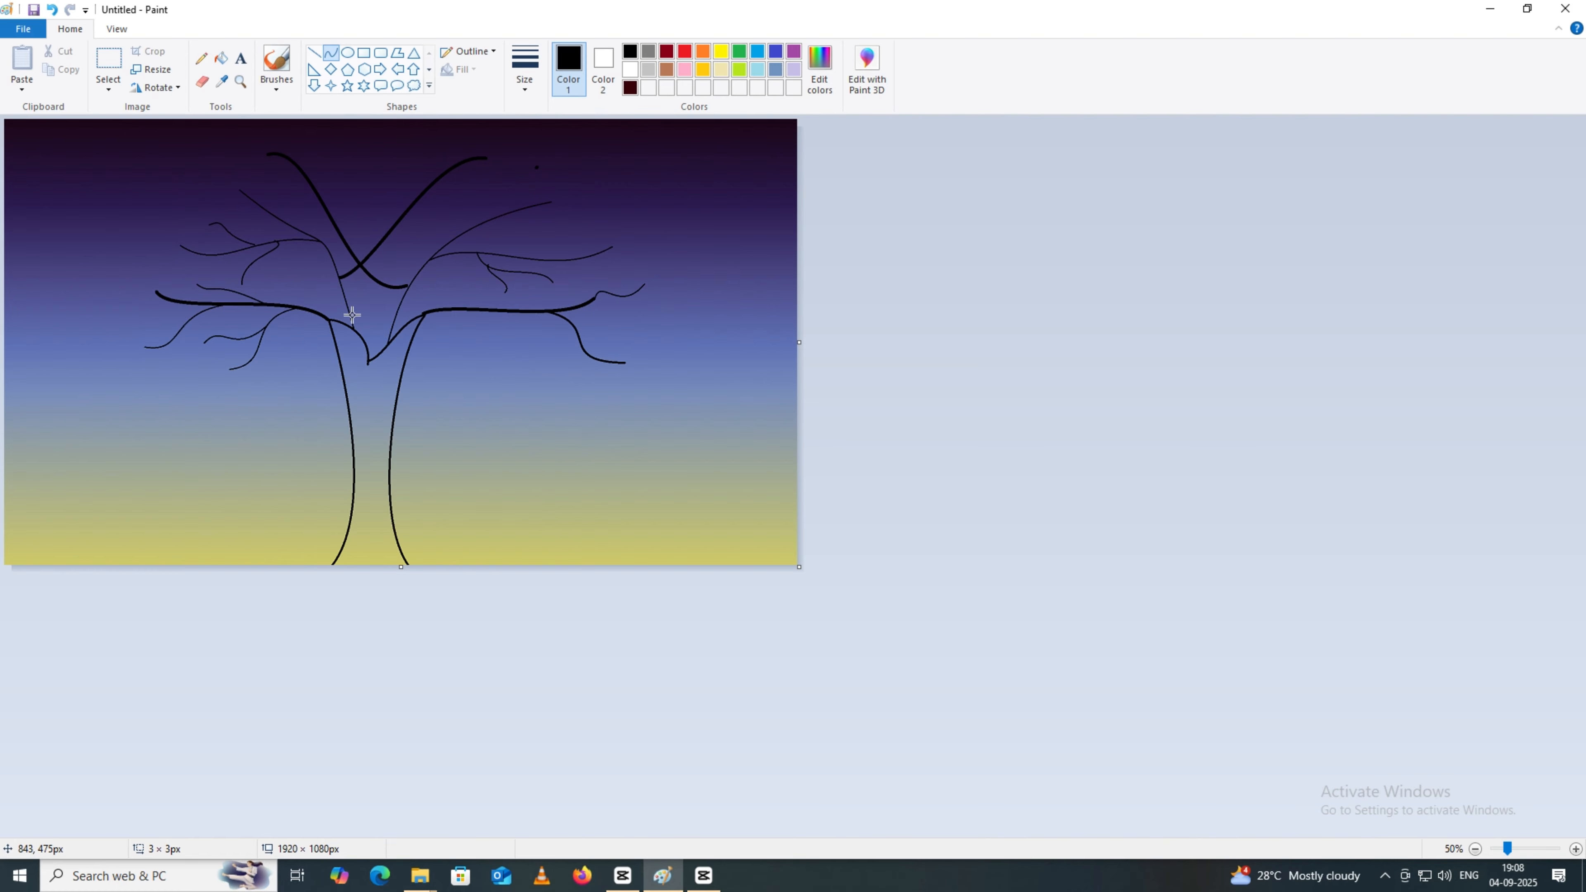
mouse_move(353, 314)
mouse_down()
mouse_move(296, 352)
mouse_move(291, 379)
mouse_move(347, 331)
mouse_up()
click(447, 209)
key(ctrl+z)
Draw a thin curved twig rising rightward from the middle of the thick left-leaning branch to the crown's top.
mouse_move(332, 215)
mouse_down()
mouse_move(398, 167)
mouse_move(333, 191)
mouse_move(365, 216)
mouse_move(354, 176)
mouse_move(434, 122)
mouse_up()
click(524, 72)
click(531, 133)
click(592, 165)
Draw thin wavy twigs reaching rightward from the thick right-leaning branch.
mouse_move(429, 189)
mouse_down()
mouse_move(582, 149)
mouse_move(532, 136)
mouse_up()
drag(506, 175, 509, 213)
drag(646, 193, 649, 190)
drag(394, 226, 588, 195)
key(ctrl+z)
Extend the tip of the thin upper-right branch with a wavy twig about 289 × 71 px.
click(583, 203)
click(580, 209)
click(593, 180)
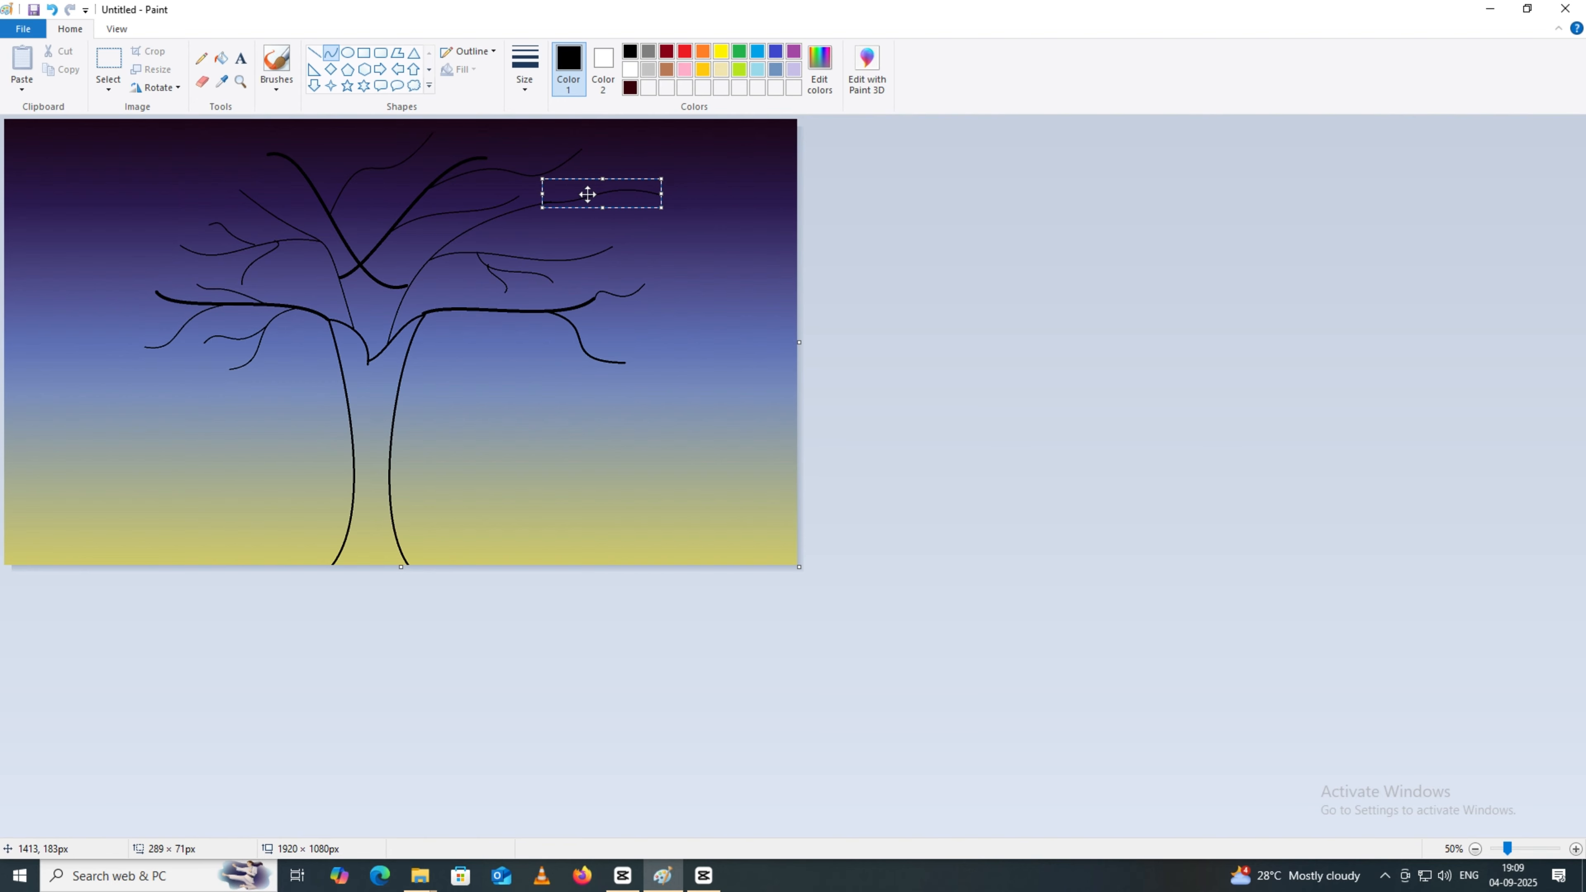
click(700, 258)
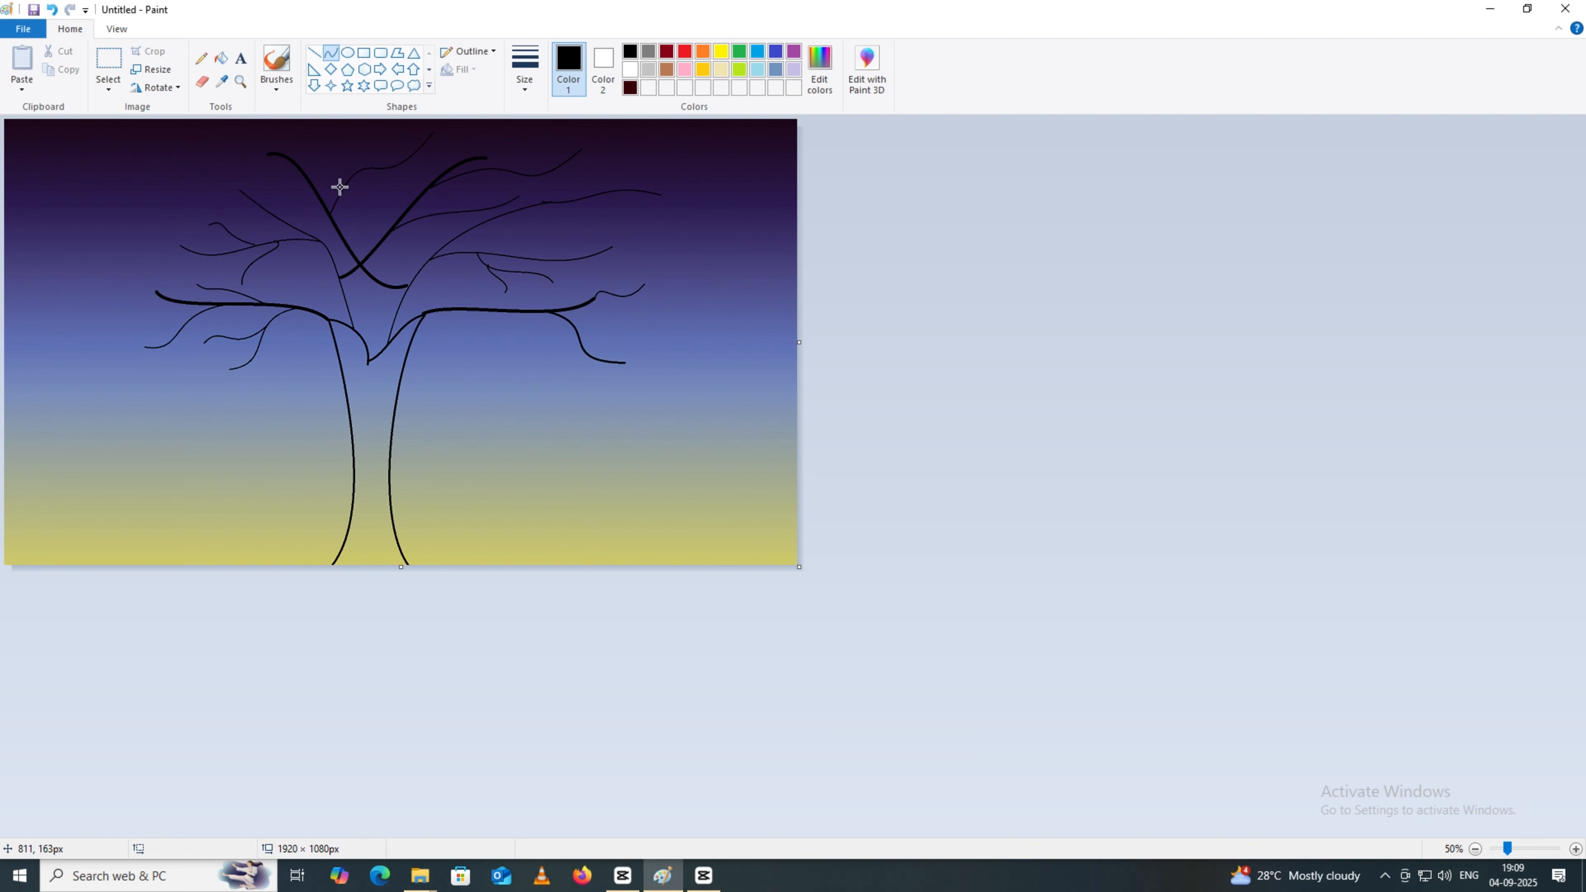
Draw a short thin twig curving upward from the curved twig at the centre of the crown.
mouse_move(343, 188)
mouse_down()
mouse_move(397, 187)
mouse_move(334, 156)
mouse_move(342, 183)
mouse_up()
click(377, 205)
click(380, 171)
click(319, 149)
key(ctrl+z)
click(316, 154)
click(339, 145)
click(509, 350)
Draw two thin wavy twigs reaching leftward from the upper part of the thick left-leaning branch.
drag(307, 184, 168, 170)
drag(286, 149, 213, 212)
click(246, 147)
mouse_move(267, 152)
mouse_down()
mouse_move(195, 163)
mouse_move(270, 154)
mouse_move(257, 165)
mouse_move(232, 129)
mouse_move(193, 142)
mouse_up()
click(221, 129)
key(ctrl+z)
click(499, 406)
Draw a thin wavy twig reaching left from the middle of the upper-left branch.
drag(260, 207, 157, 240)
click(209, 201)
click(497, 409)
Try to fill the inside of the trunk with black using the fill tool at many heights.
click(220, 57)
click(381, 442)
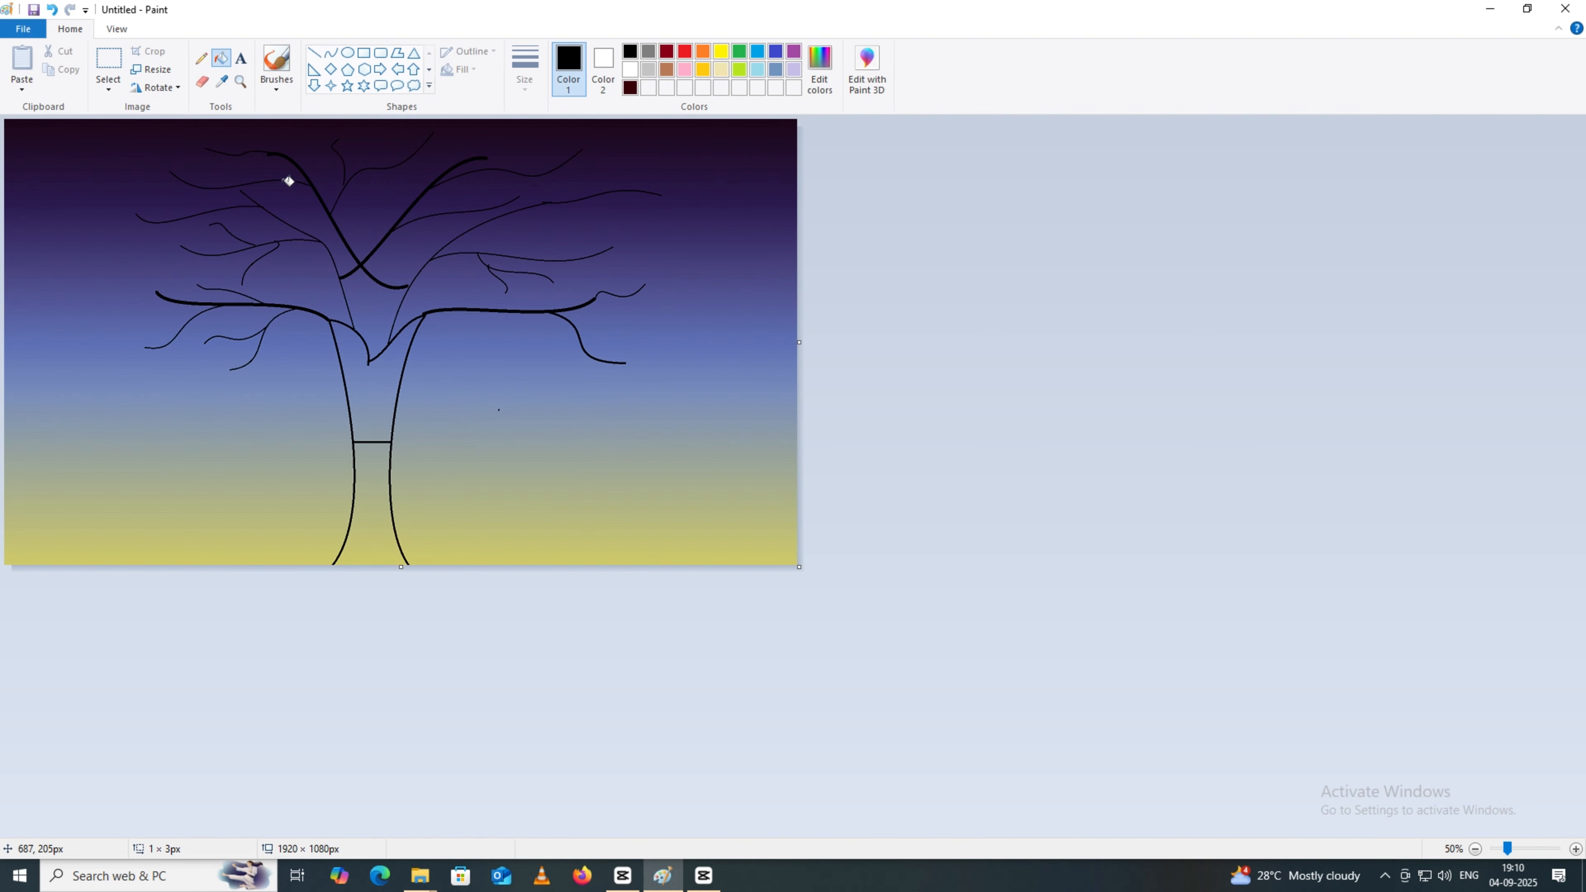
click(372, 399)
click(374, 444)
click(377, 412)
click(380, 428)
click(277, 61)
click(222, 58)
click(382, 419)
click(376, 410)
click(376, 391)
click(377, 387)
click(379, 381)
click(377, 375)
click(374, 449)
click(373, 484)
click(373, 518)
click(373, 519)
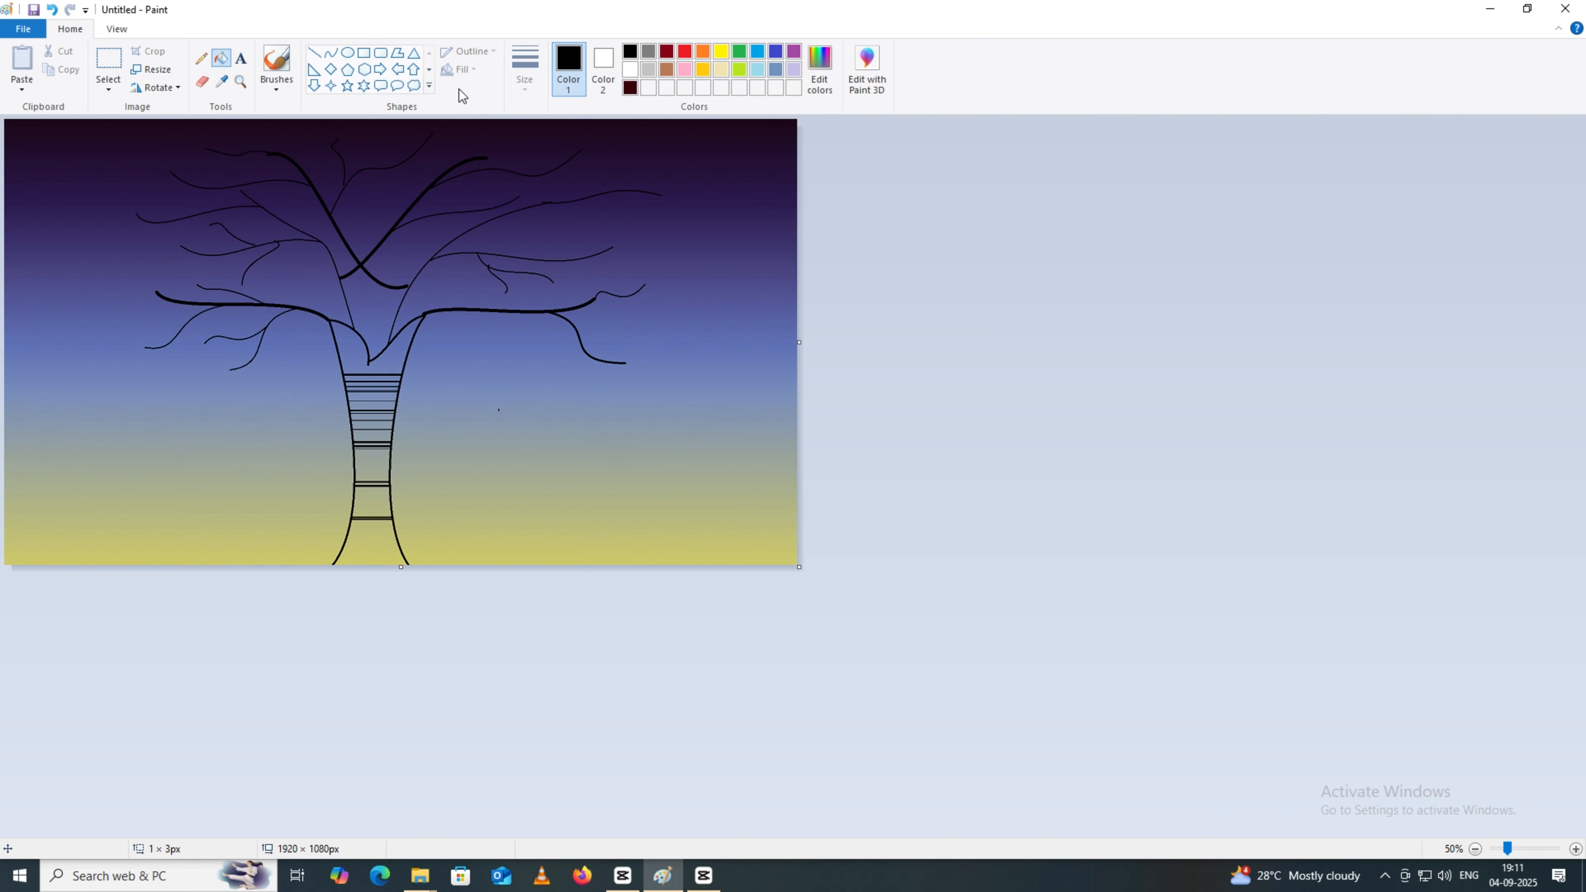
Paint the left side of the trunk solid black down to its base with a thick Brush.
click(282, 59)
click(280, 90)
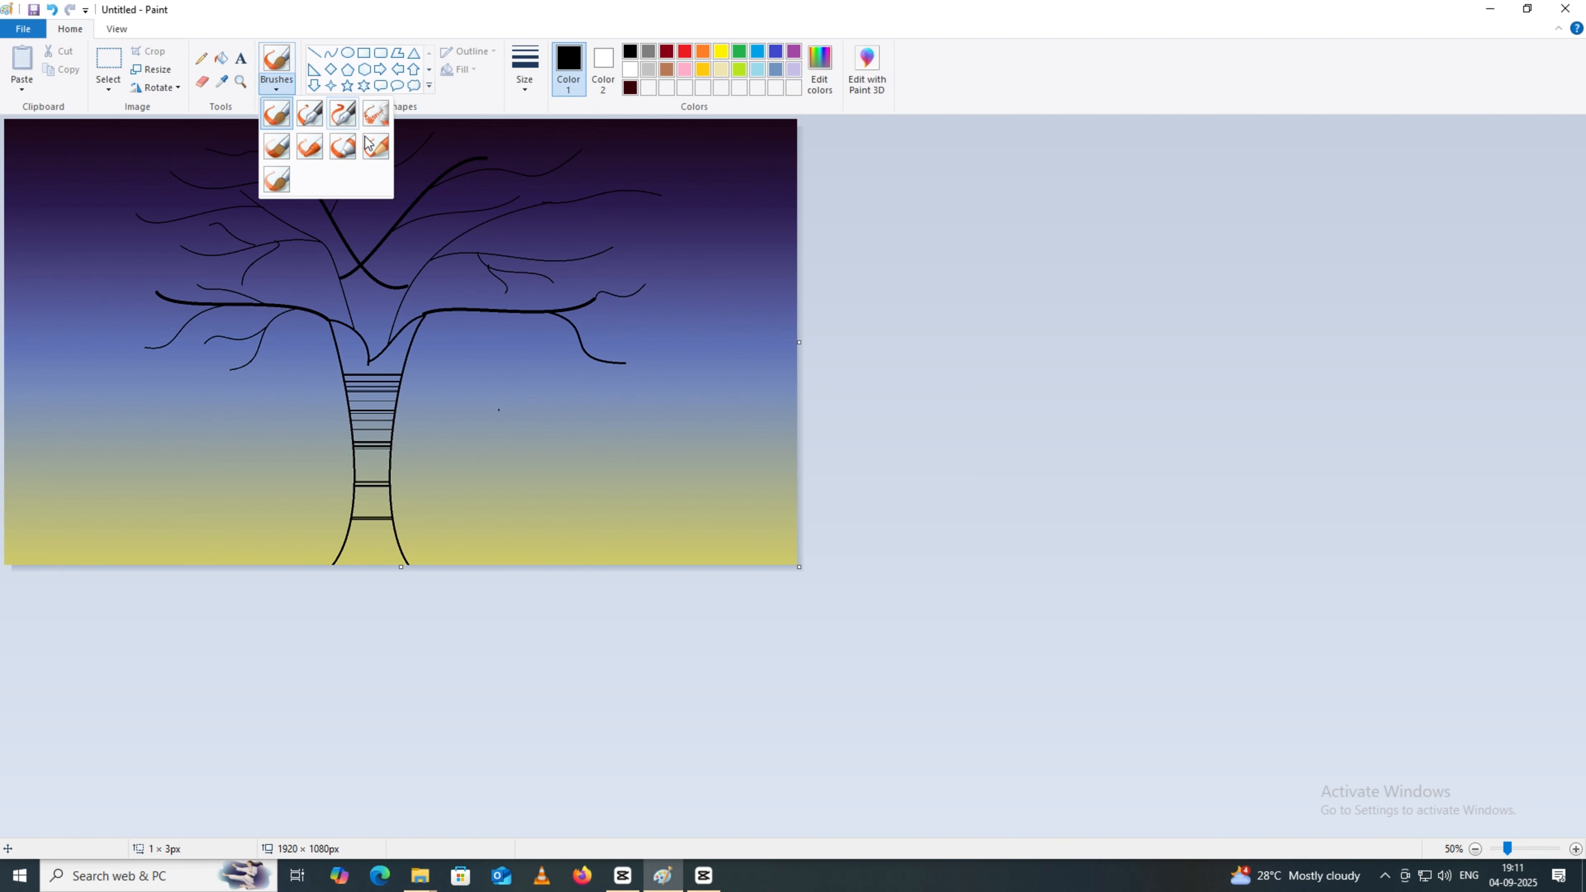
click(282, 119)
drag(360, 375, 363, 443)
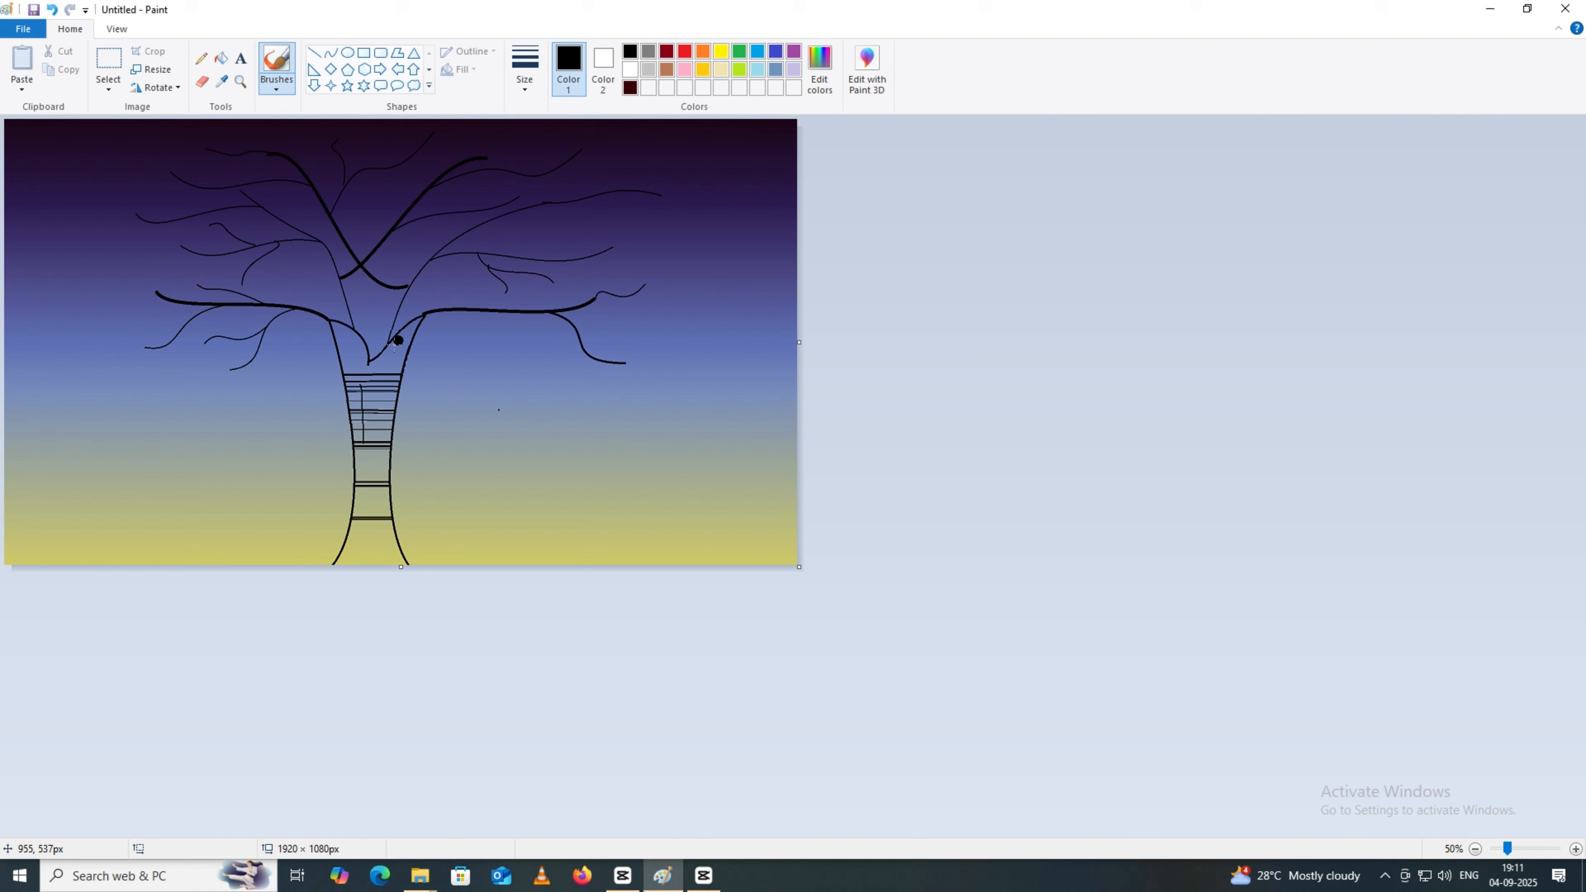
mouse_move(353, 381)
mouse_down()
mouse_move(355, 542)
mouse_move(335, 562)
mouse_move(347, 551)
mouse_up()
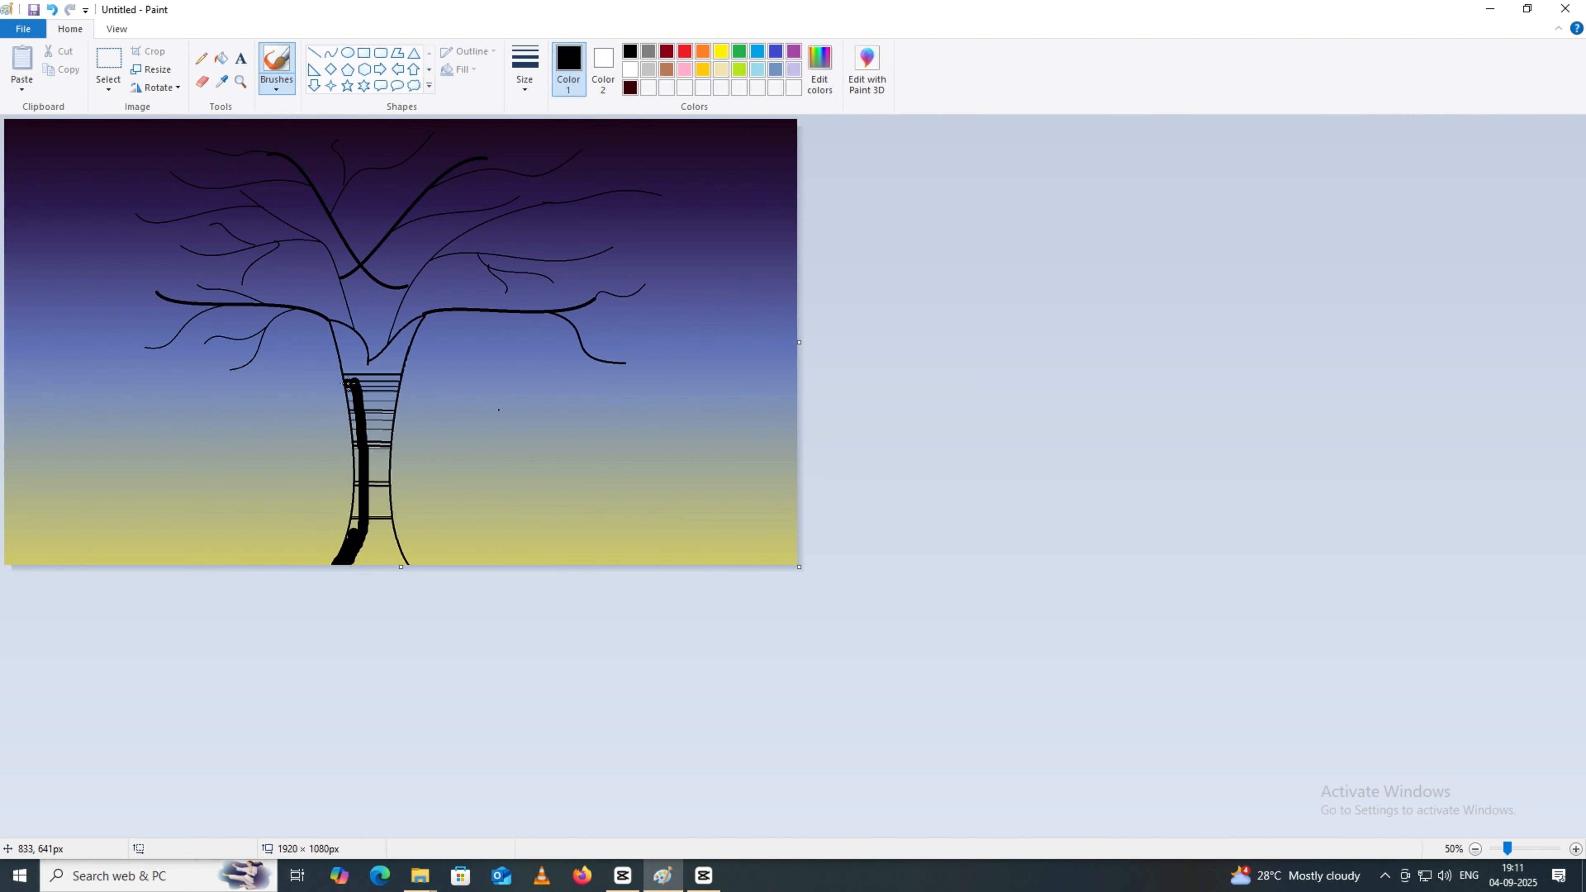
mouse_move(351, 382)
mouse_down()
mouse_move(344, 536)
mouse_move(356, 441)
mouse_move(350, 511)
mouse_up()
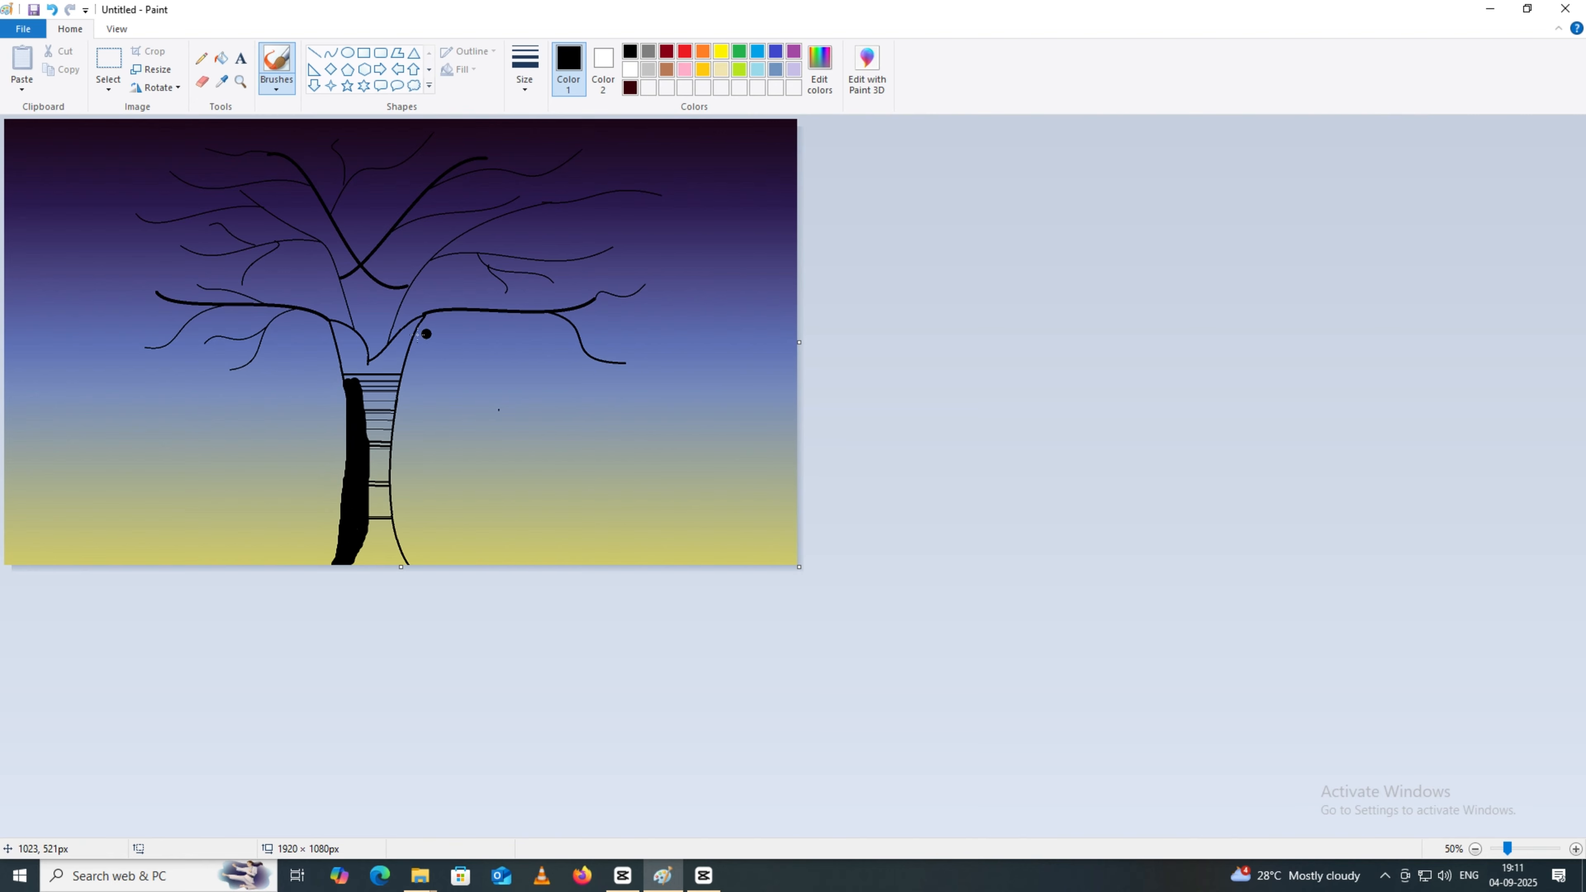
Paint the trunk's upper-left flare, centre and lower part black, with roots spreading along the bottom of the picture.
mouse_move(330, 323)
mouse_down()
mouse_move(366, 358)
mouse_move(371, 427)
mouse_up()
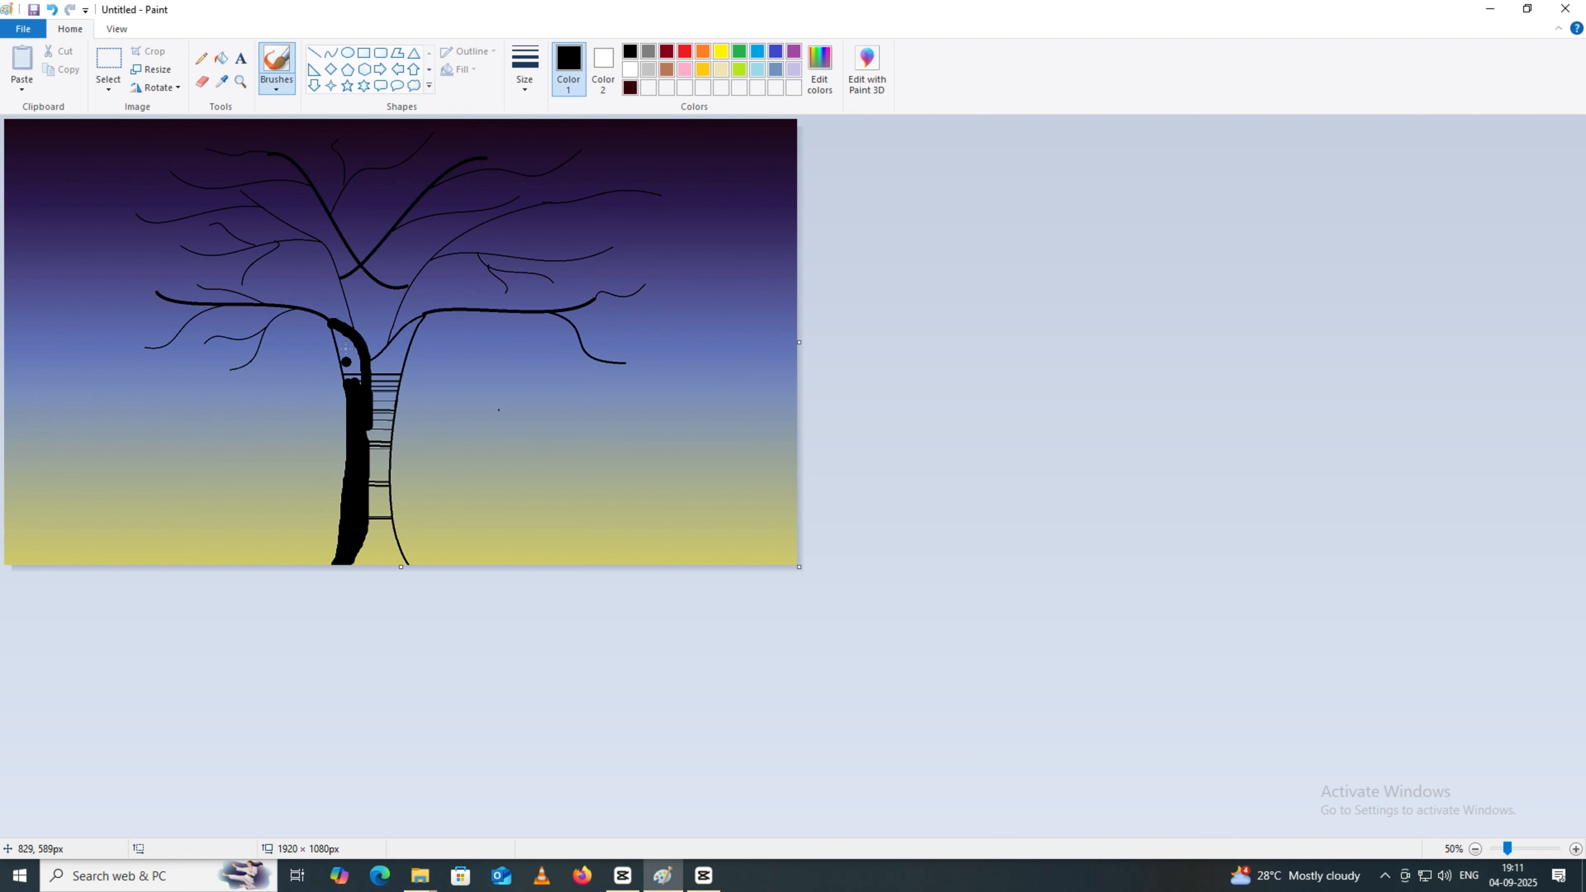
drag(333, 325, 357, 361)
mouse_move(365, 419)
mouse_down()
mouse_move(379, 361)
mouse_move(371, 562)
mouse_up()
mouse_move(375, 467)
mouse_down()
mouse_move(404, 570)
mouse_move(335, 548)
mouse_move(292, 568)
mouse_move(363, 541)
mouse_move(355, 567)
mouse_move(377, 547)
mouse_move(373, 498)
mouse_move(390, 500)
mouse_move(408, 554)
mouse_move(492, 565)
mouse_move(372, 556)
mouse_move(376, 496)
mouse_move(385, 543)
mouse_up()
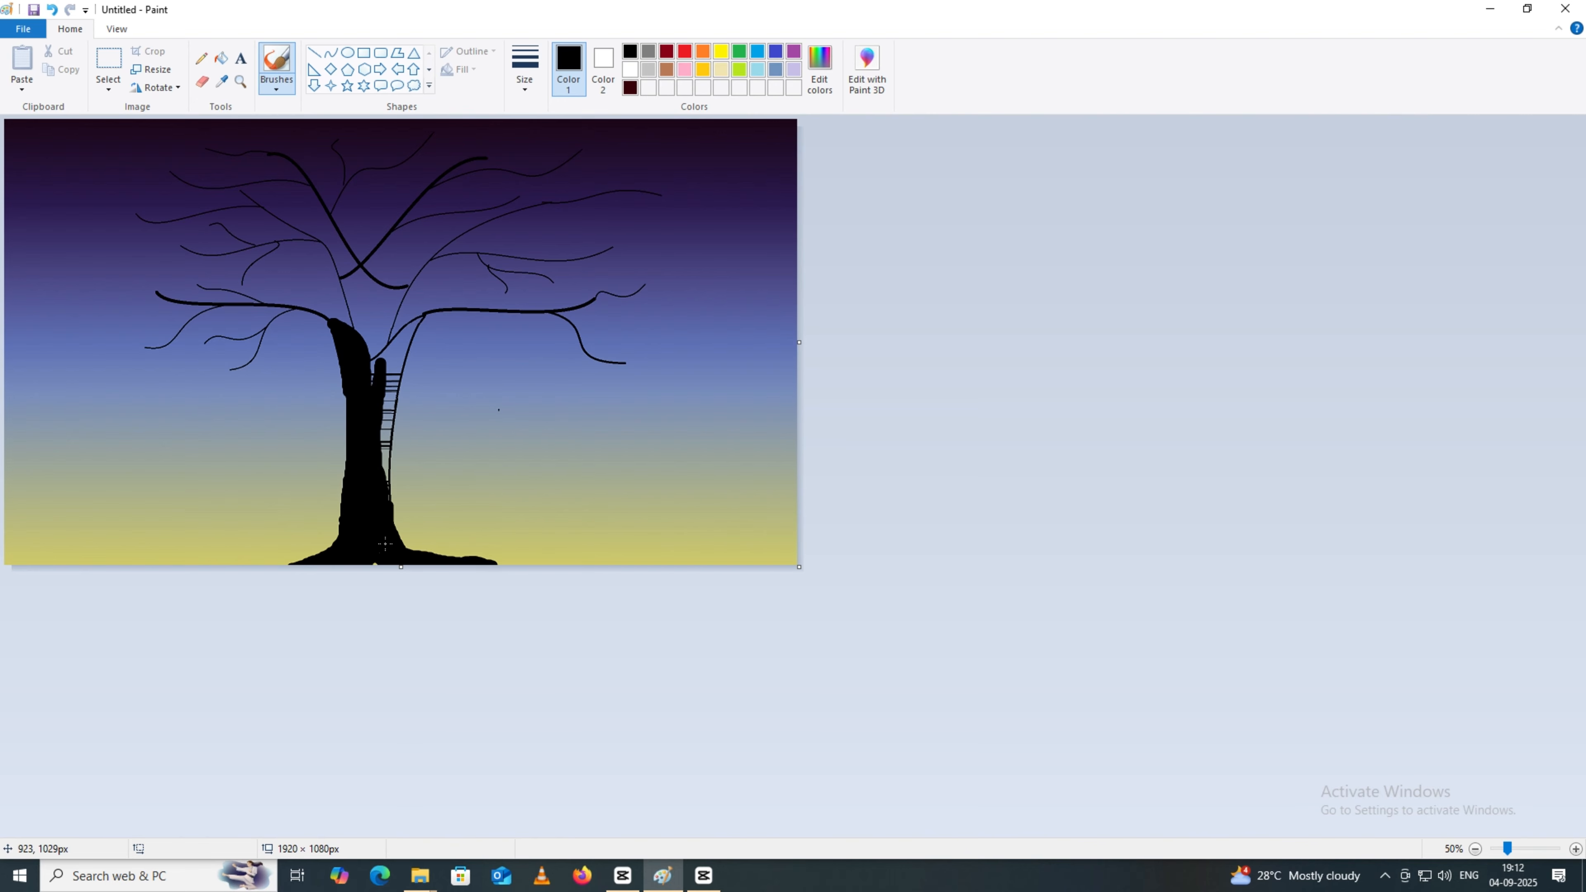
Paint the right side of the trunk solid black up to the fork.
mouse_move(373, 362)
mouse_down()
mouse_move(417, 330)
mouse_move(392, 404)
mouse_move(391, 502)
mouse_up()
drag(395, 397, 389, 479)
mouse_move(388, 371)
mouse_down()
mouse_move(393, 355)
mouse_move(382, 466)
mouse_move(391, 360)
mouse_up()
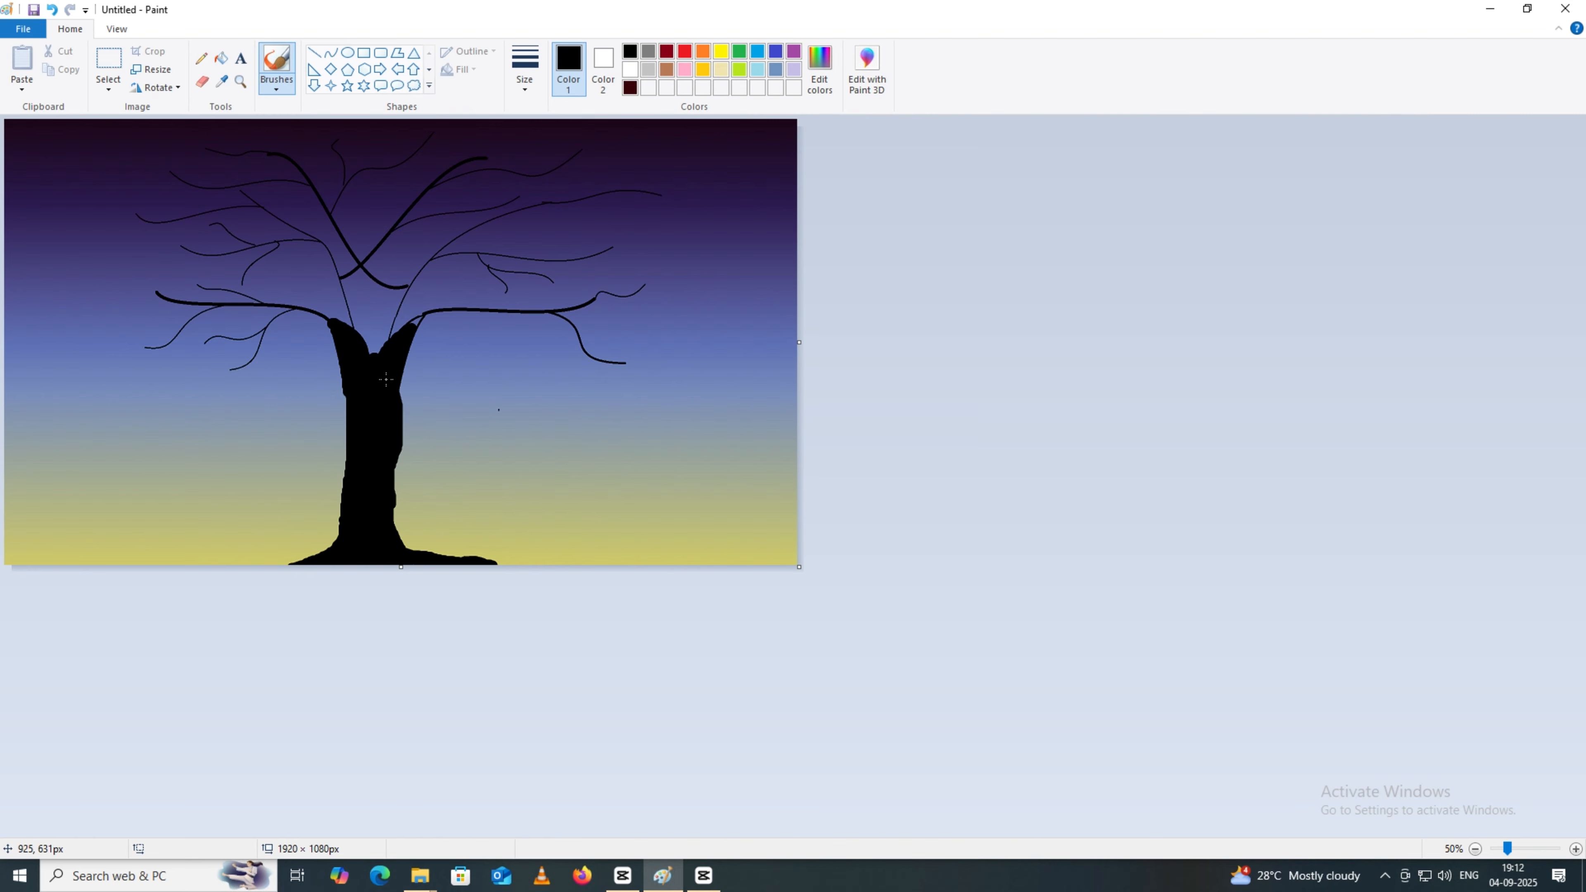
Thicken the bases of the two upper limbs and the inner parts of the left and right main branches with black strokes.
drag(373, 356, 407, 288)
drag(346, 310, 335, 279)
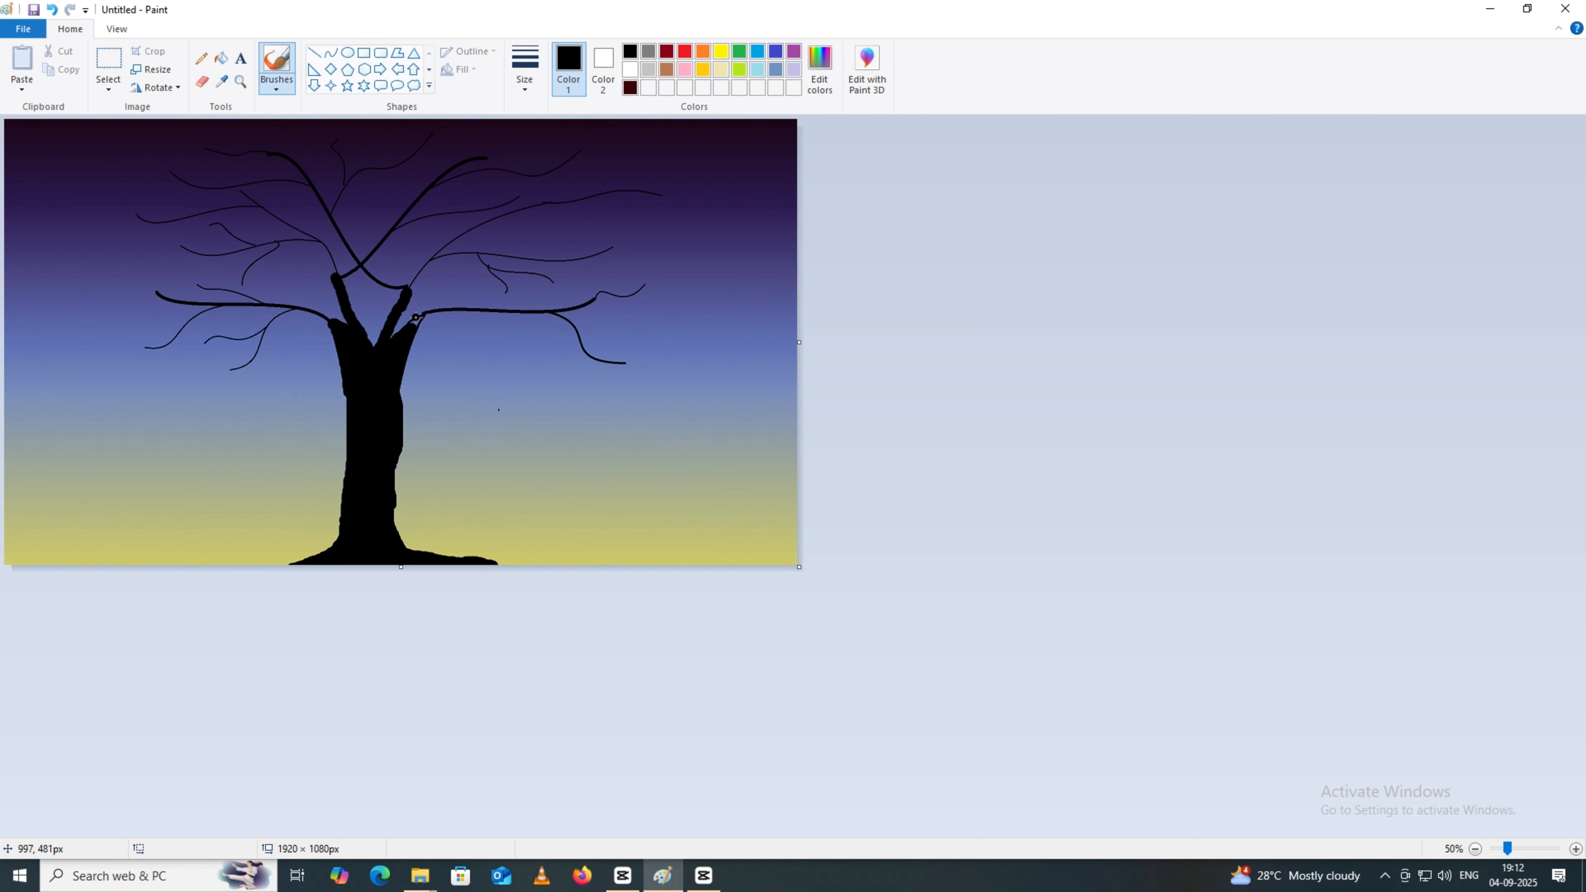
mouse_move(422, 316)
mouse_down()
mouse_move(407, 349)
mouse_move(442, 310)
mouse_up()
drag(334, 317, 269, 306)
key(ctrl+z)
drag(435, 310, 484, 310)
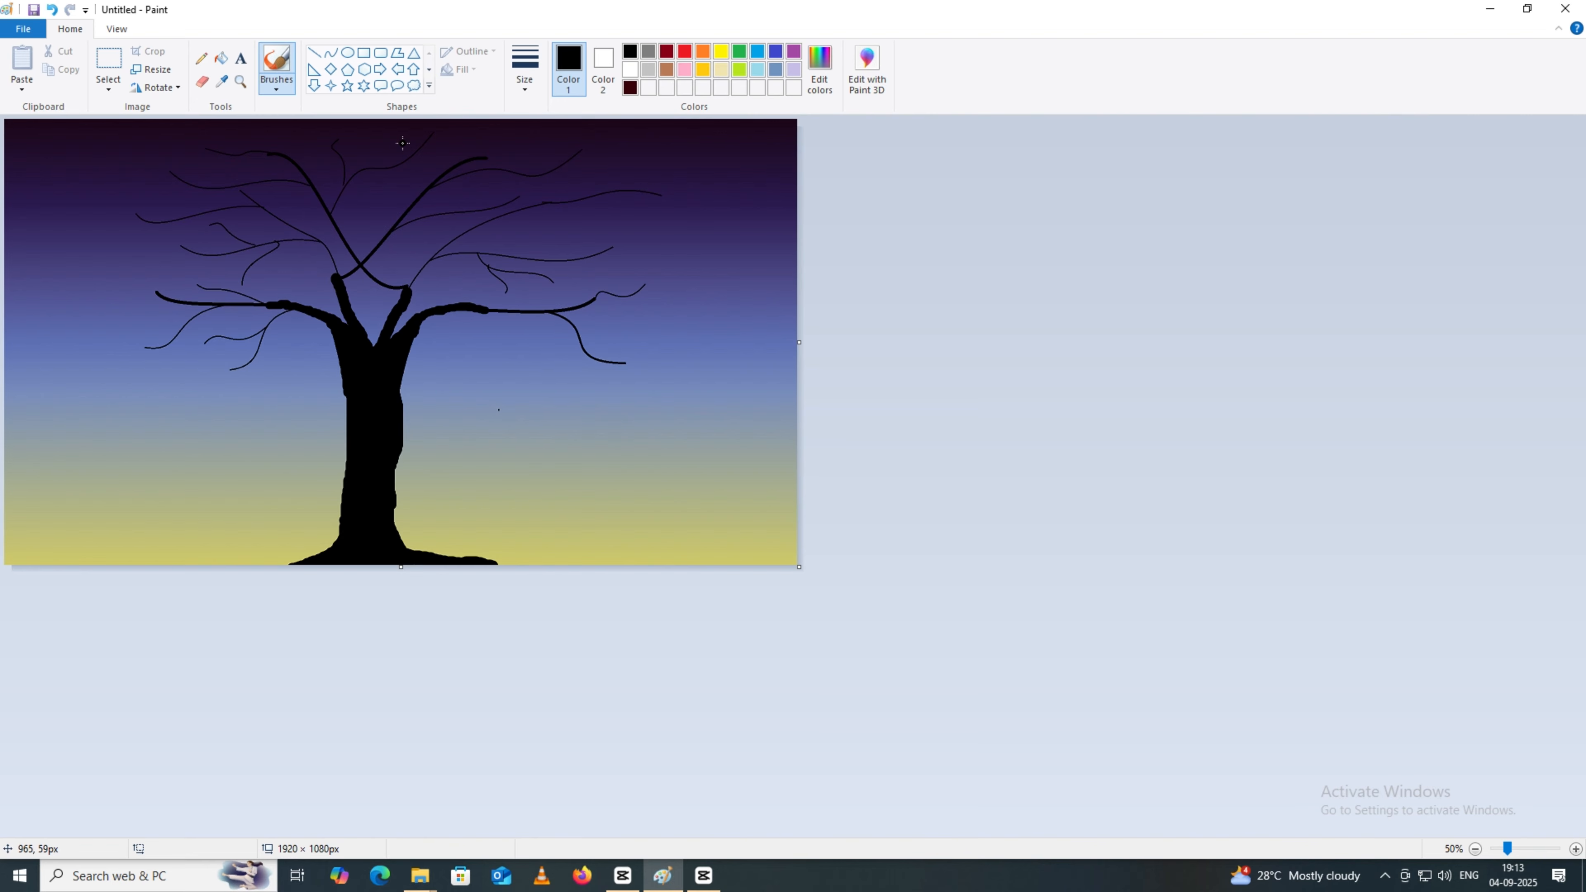
Thicken the upper-left limb and its two left-reaching branches with black brush strokes.
mouse_move(325, 246)
mouse_down()
mouse_move(333, 278)
mouse_move(324, 245)
mouse_move(262, 207)
mouse_move(299, 230)
mouse_up()
drag(236, 187, 269, 216)
mouse_move(236, 187)
mouse_down()
mouse_move(220, 176)
mouse_move(189, 216)
mouse_move(144, 224)
mouse_up()
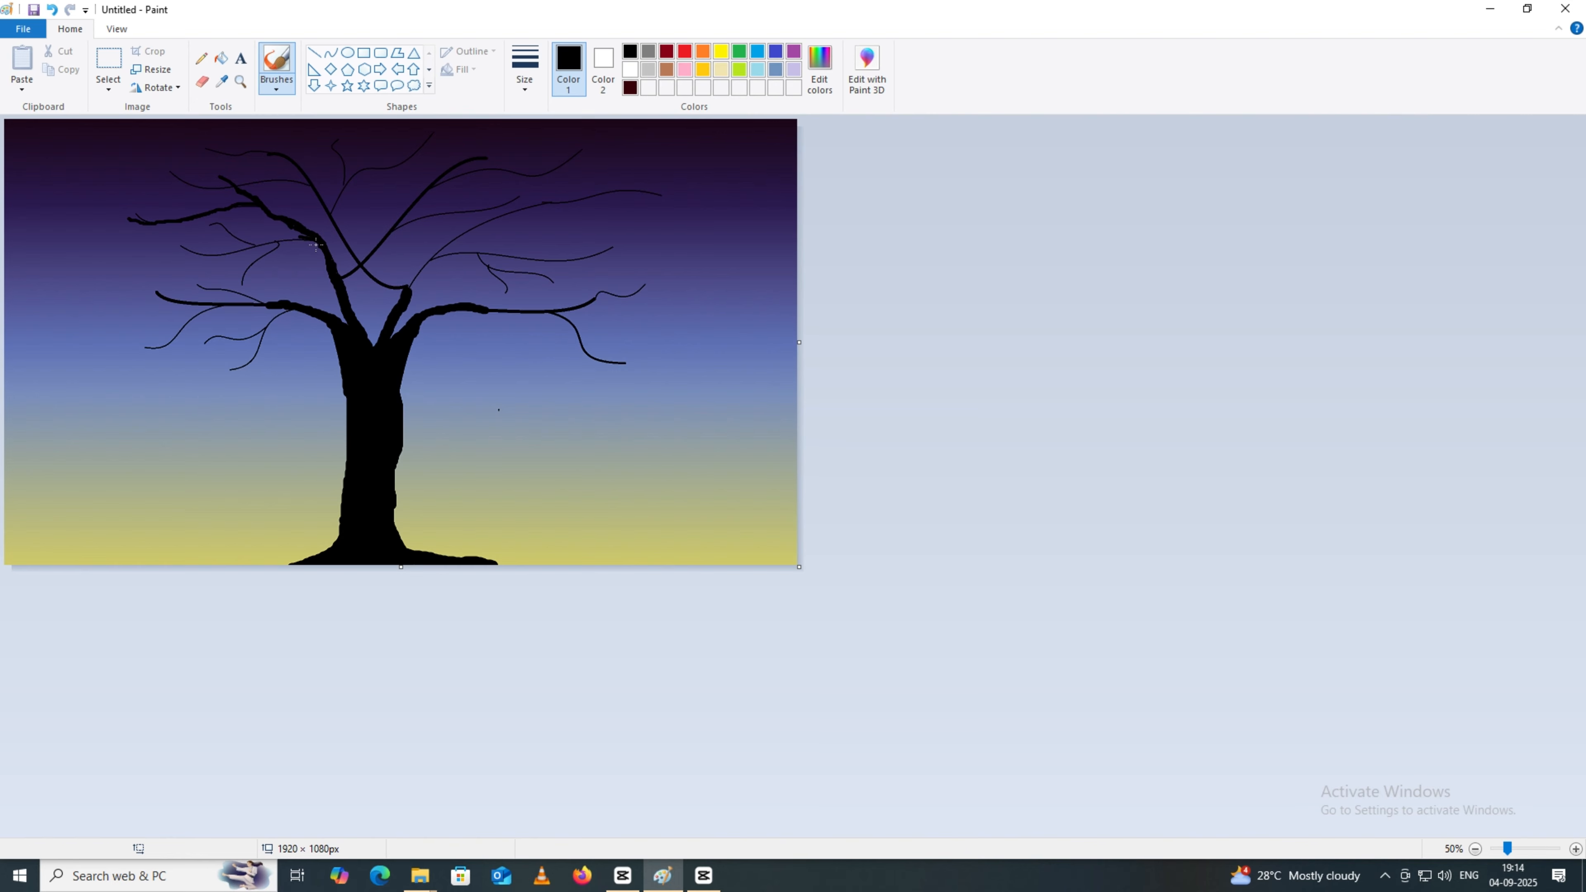
drag(316, 244, 155, 261)
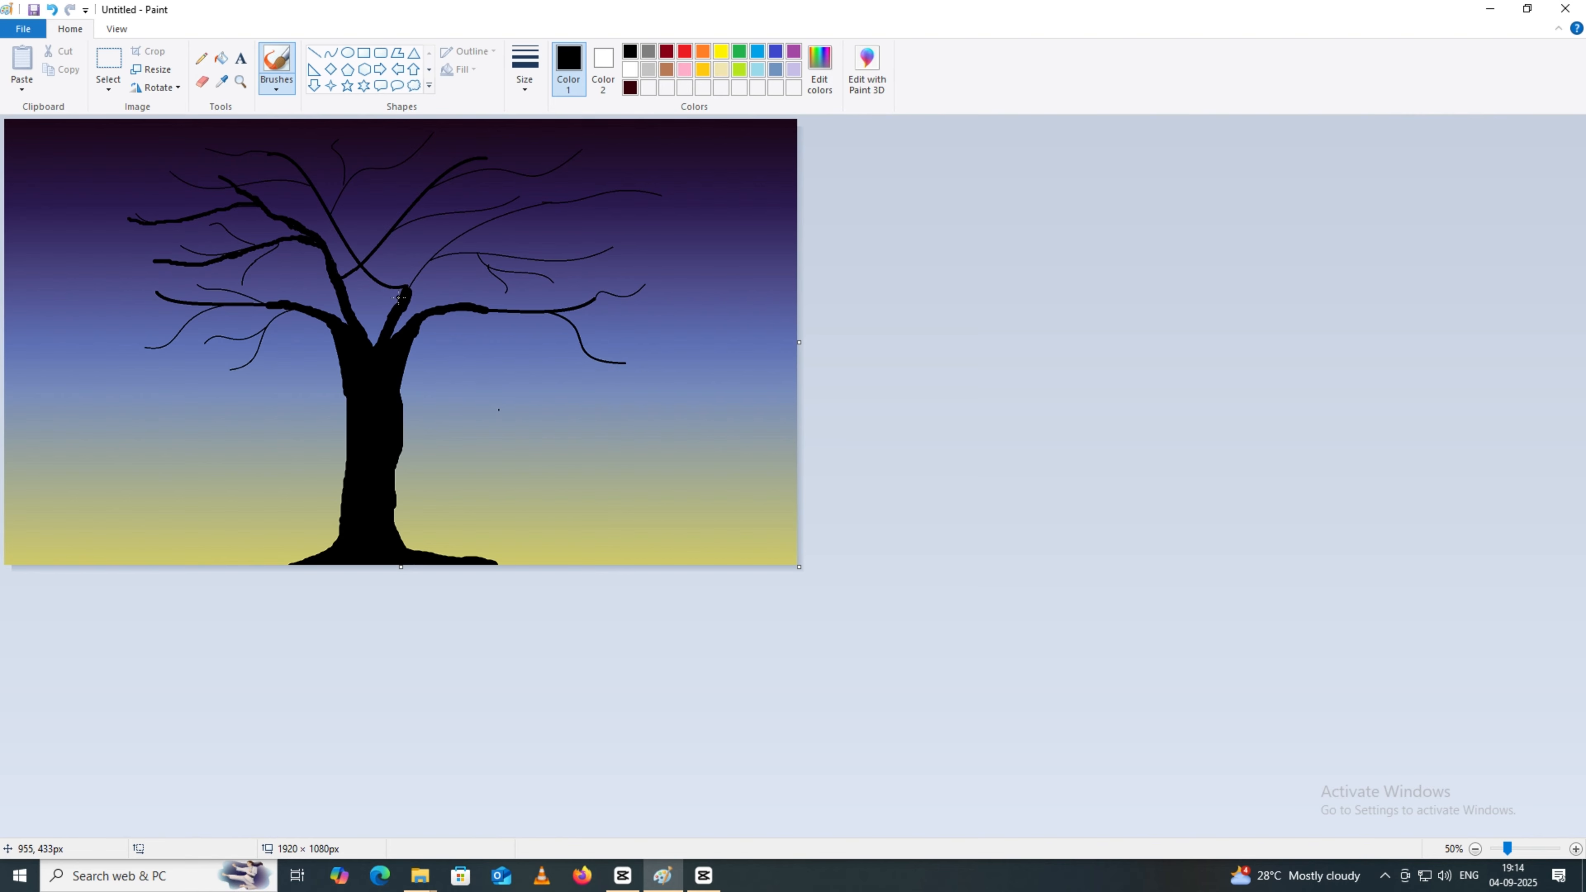
Thicken the crossing limbs above the fork, add a connecting limb, and thicken the start of the upper-right branches.
mouse_move(399, 296)
mouse_down()
mouse_move(355, 255)
mouse_move(333, 274)
mouse_move(352, 307)
mouse_move(351, 268)
mouse_move(345, 279)
mouse_move(397, 223)
mouse_up()
key(ctrl+z)
drag(359, 320, 424, 269)
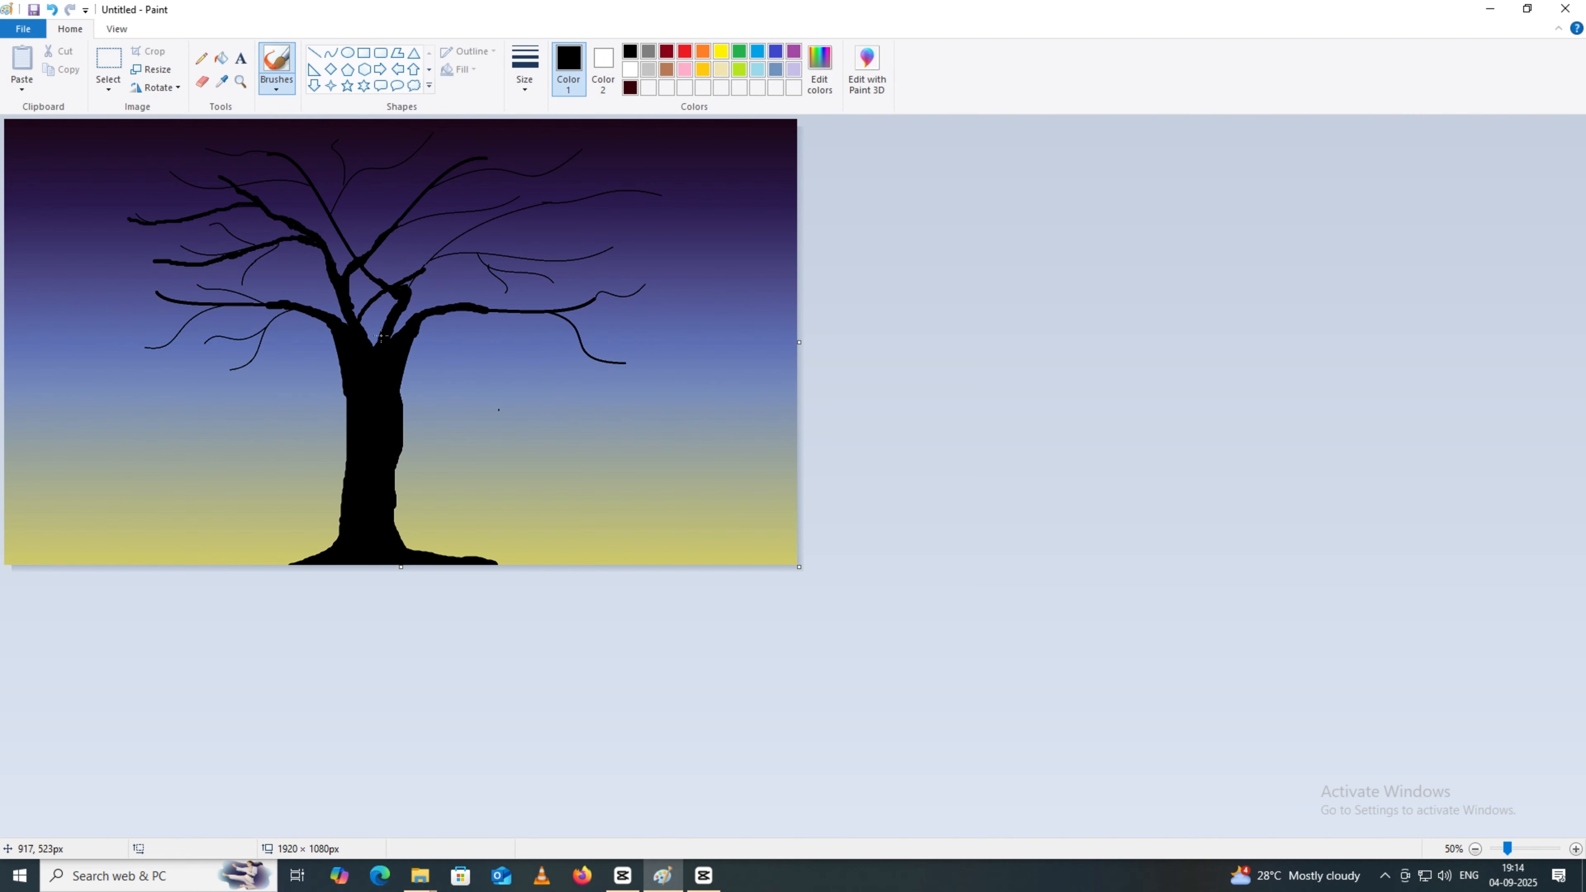
mouse_move(366, 334)
mouse_down()
mouse_move(378, 295)
mouse_move(372, 307)
mouse_up()
mouse_move(419, 270)
mouse_down()
mouse_move(476, 254)
mouse_move(455, 239)
mouse_move(496, 216)
mouse_move(466, 249)
mouse_up()
key(ctrl+z)
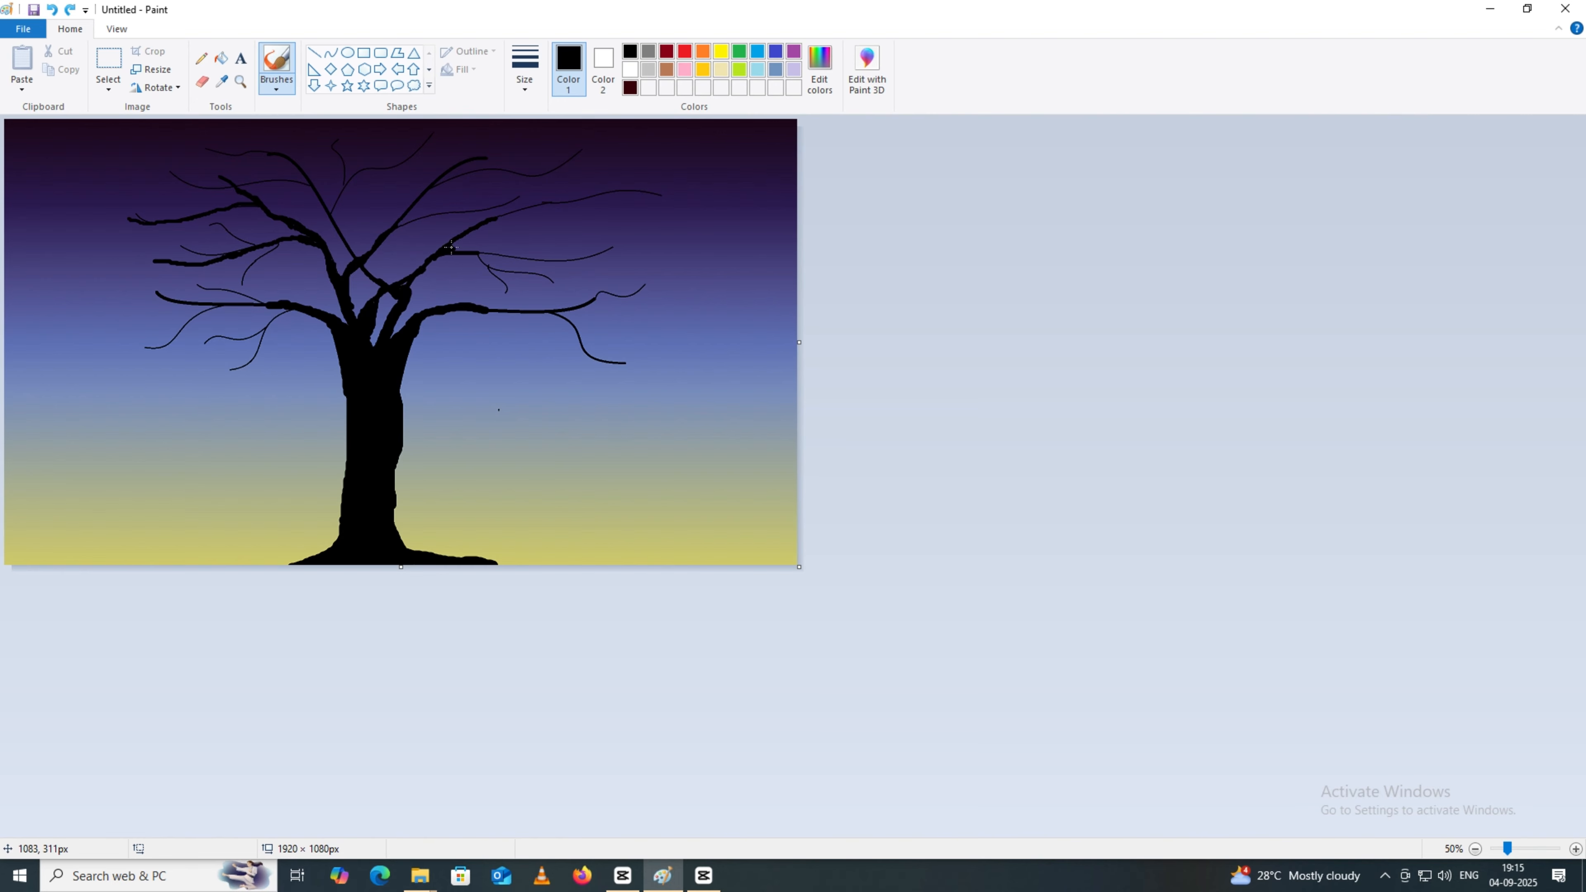
Thicken the upper-right branch, the twigs at the crown's centre, and part of the right main branch.
drag(489, 218, 547, 202)
drag(400, 223, 459, 211)
key(ctrl+z)
drag(340, 191, 377, 164)
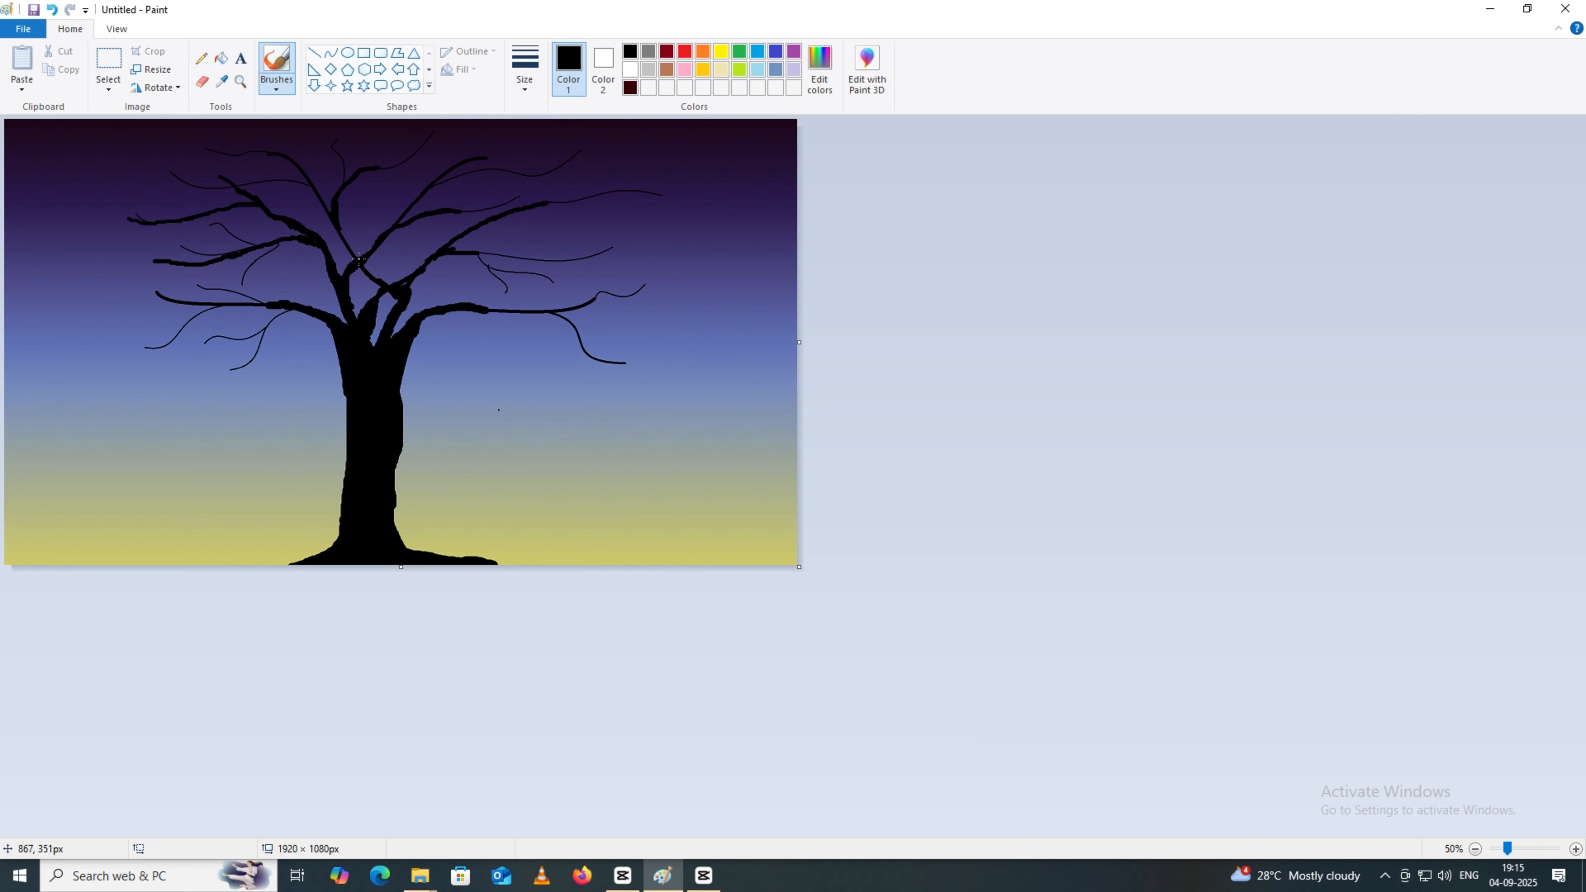
drag(485, 310, 506, 311)
Draw two thin vertical lines hanging from the right main branch as swing ropes.
click(314, 53)
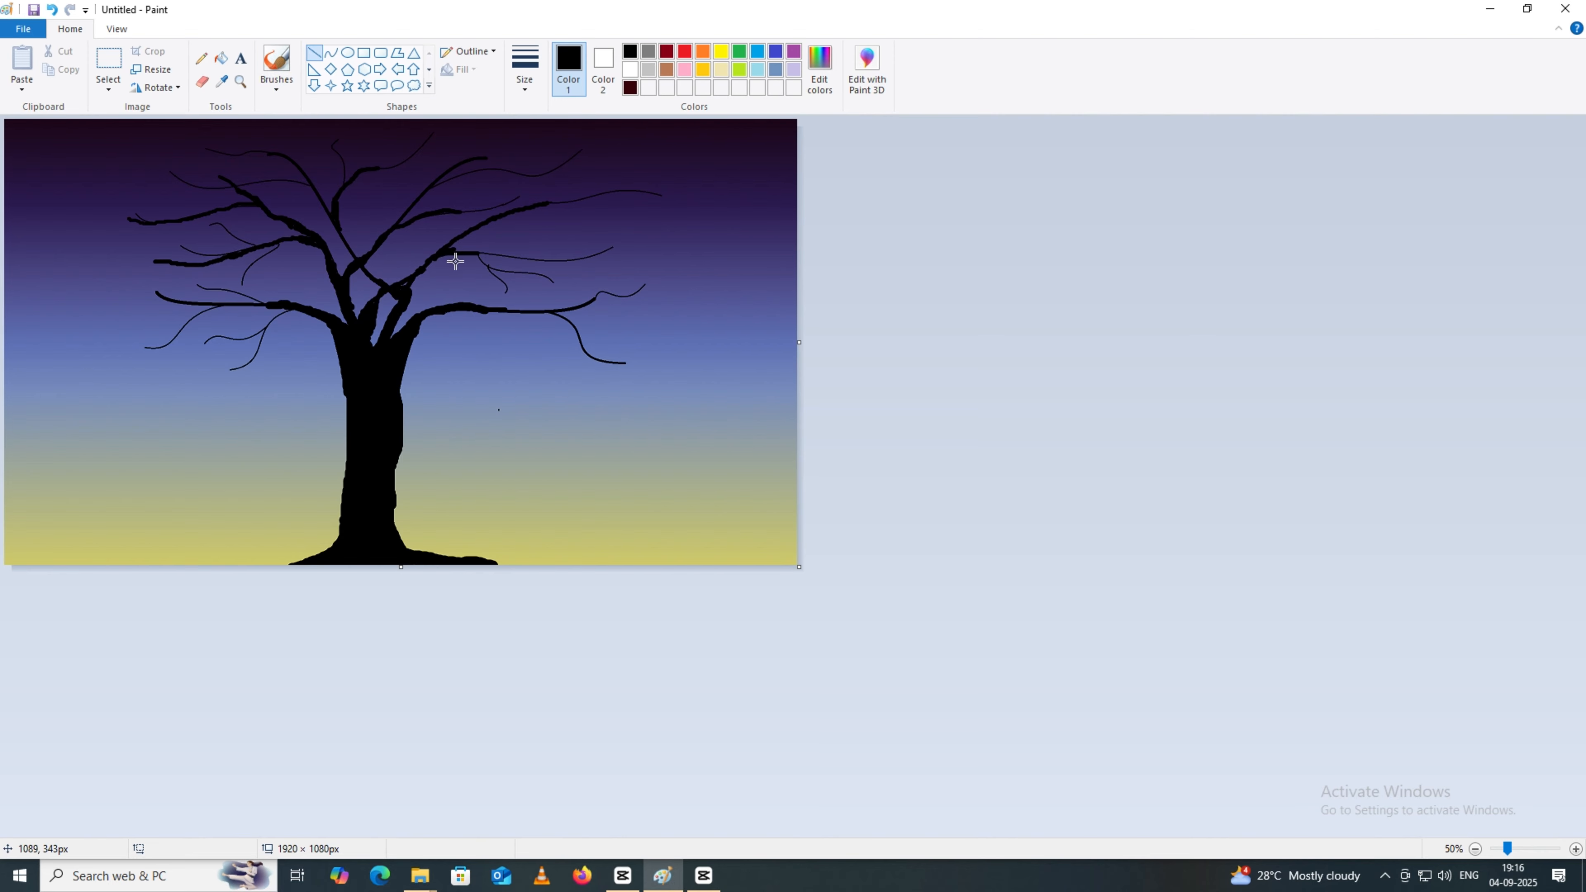
click(470, 306)
drag(470, 306, 470, 471)
click(507, 403)
mouse_move(526, 311)
mouse_down()
mouse_move(517, 466)
mouse_move(474, 478)
mouse_move(554, 467)
mouse_move(502, 466)
mouse_up()
Draw a flat black rectangle across the lower rope ends as the swing seat and fill its interior with black.
click(364, 53)
click(501, 437)
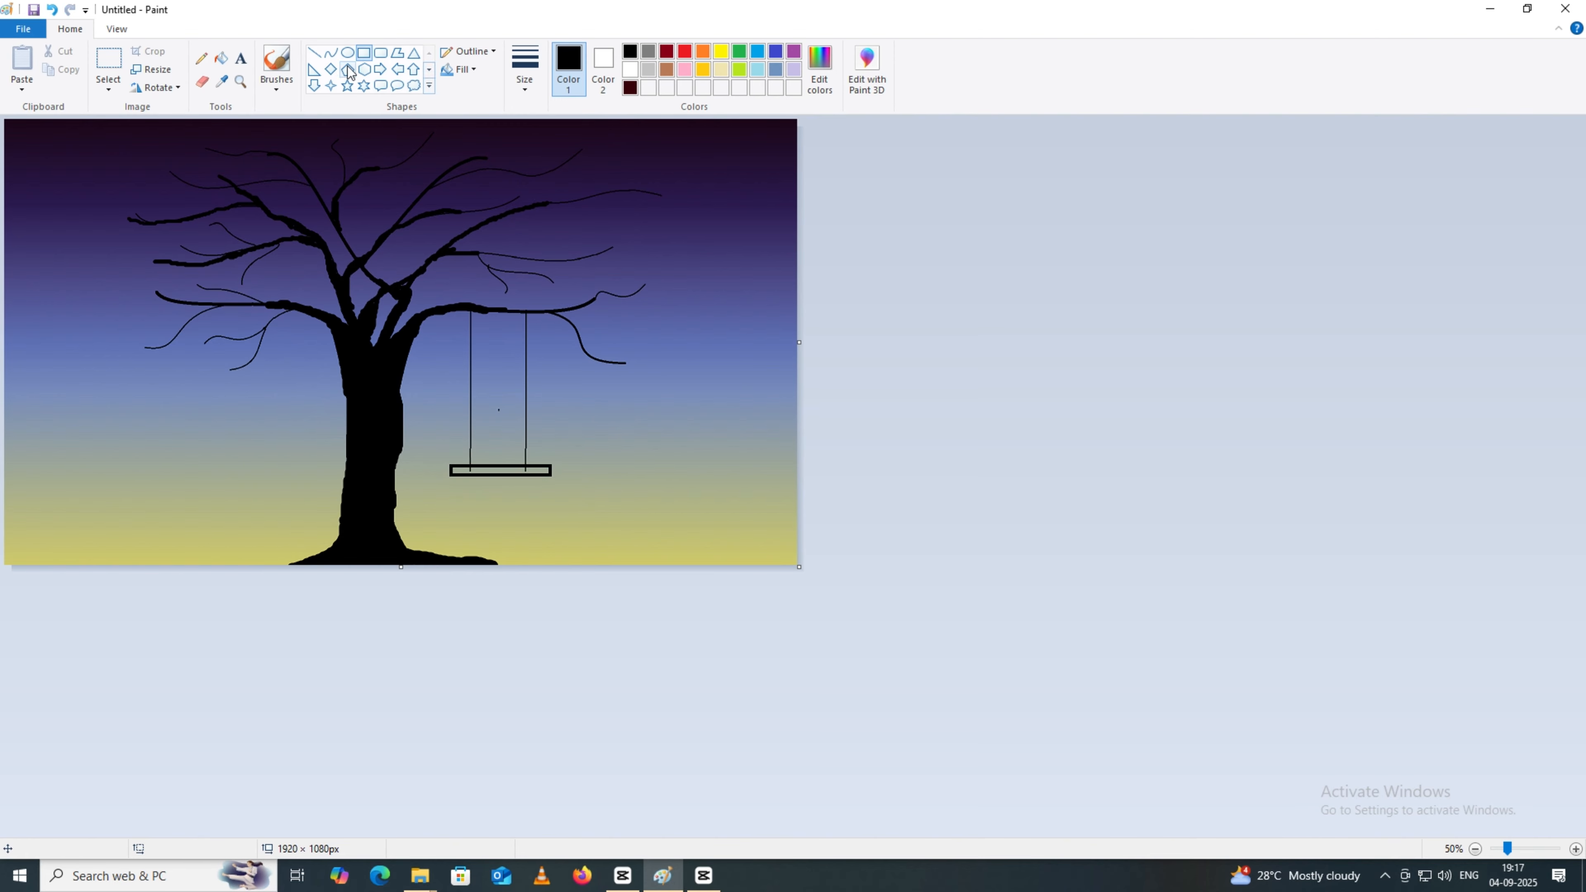
click(221, 58)
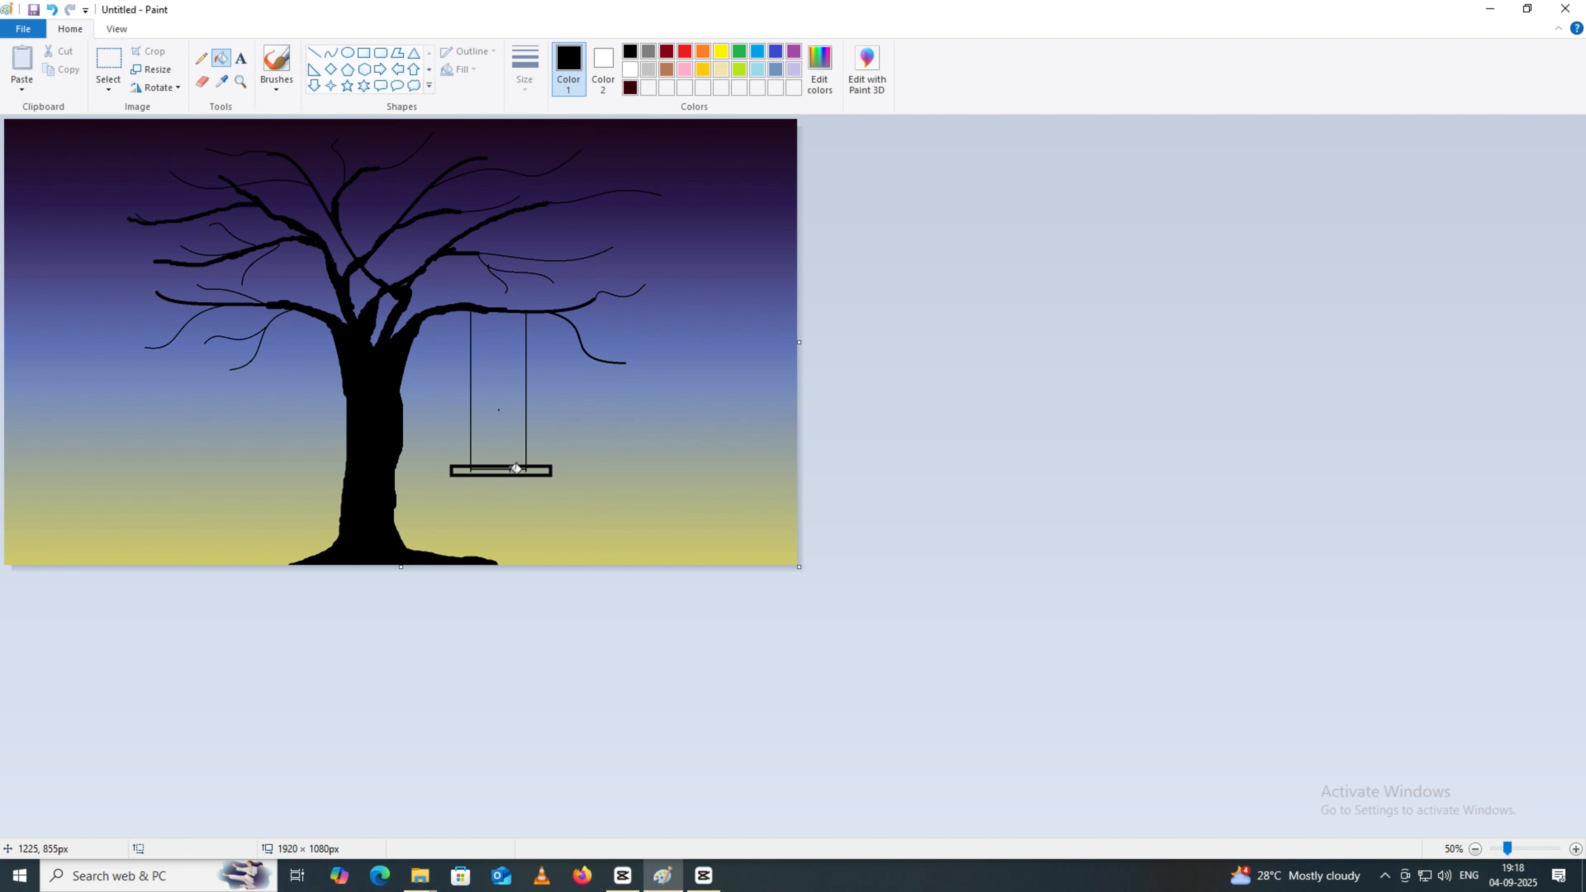
click(510, 472)
click(537, 470)
Paint over the remaining gaps inside the swing seat in black with a brush.
click(276, 81)
click(306, 117)
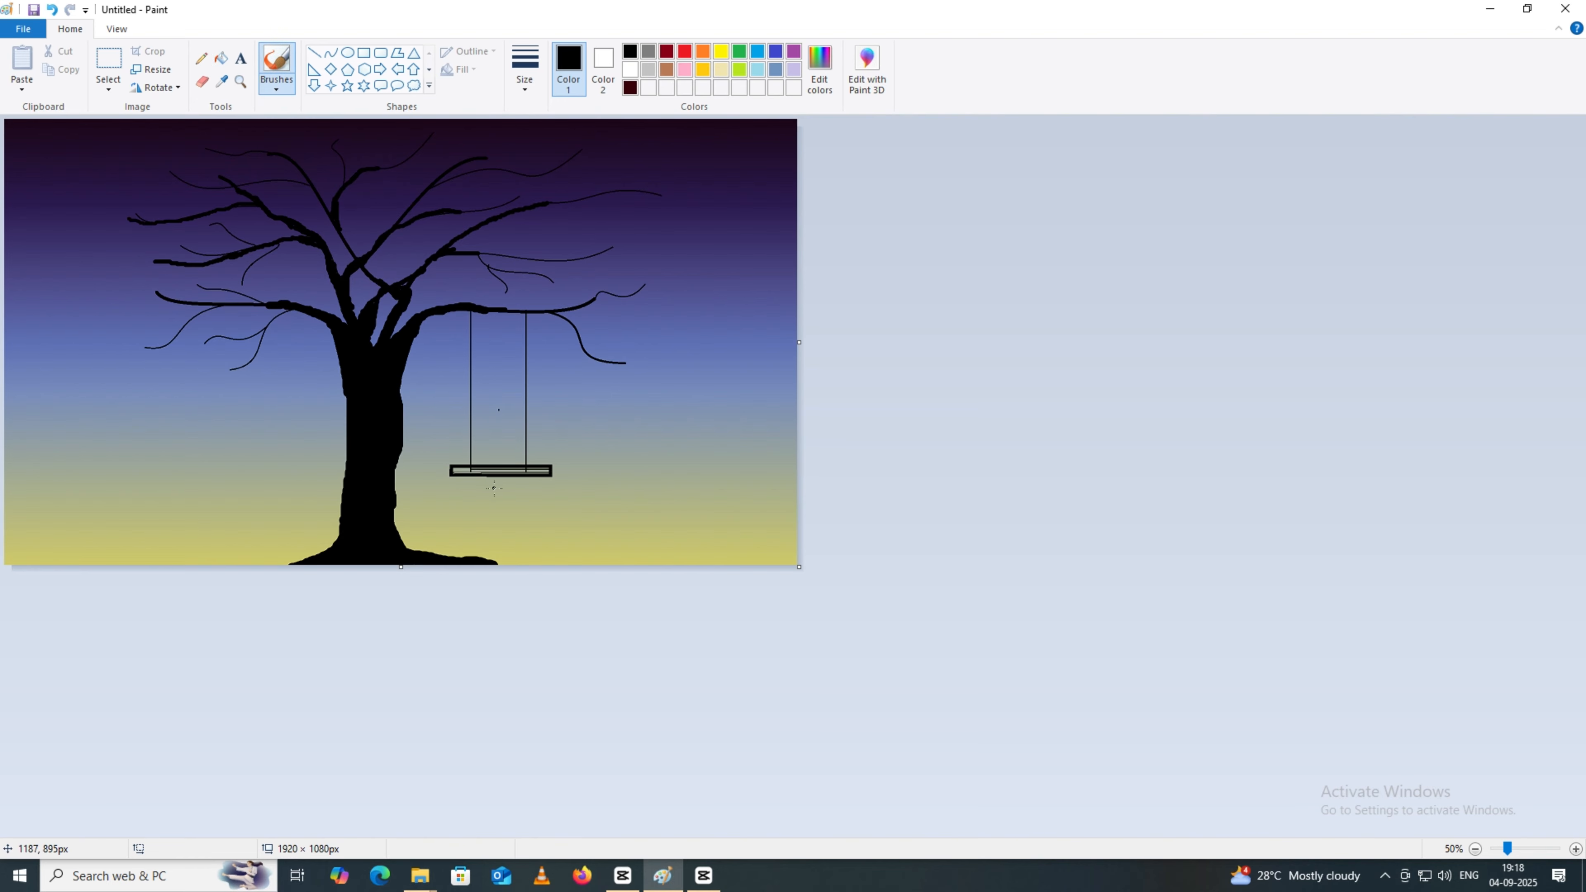
drag(485, 474, 454, 473)
key(ctrl+z)
scroll(467, 471, up, 3)
scroll(467, 471, down, 3)
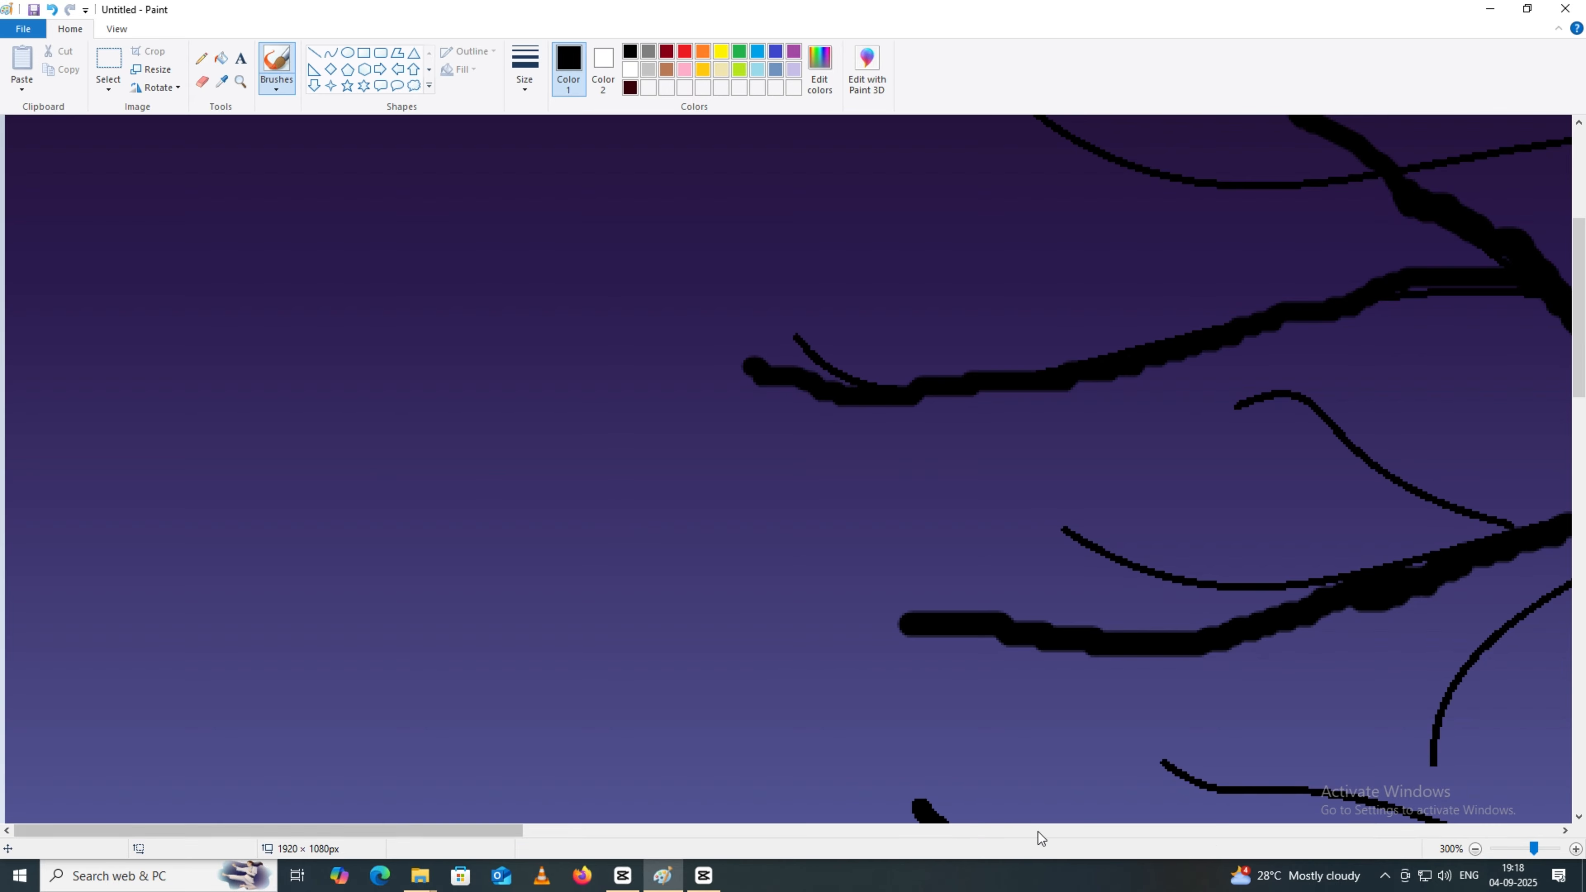
scroll(874, 812, down, 10)
scroll(1151, 705, up, 4)
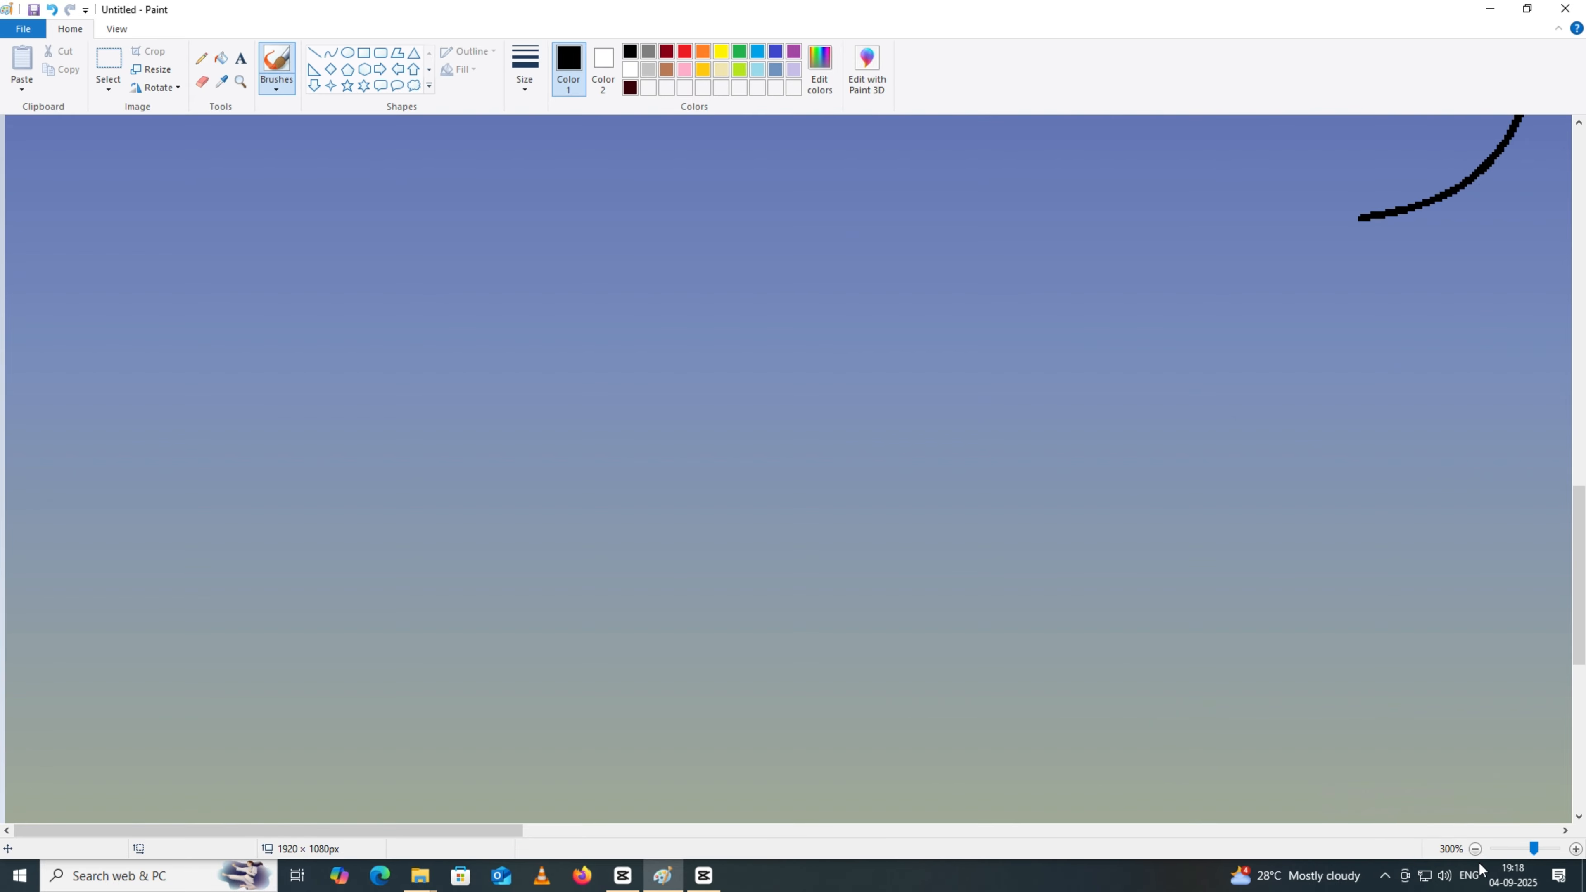
mouse_move(454, 828)
mouse_down()
mouse_move(969, 877)
mouse_move(1150, 822)
mouse_move(1111, 831)
mouse_up()
scroll(991, 587, down, 5)
mouse_move(609, 467)
mouse_down()
mouse_move(715, 458)
mouse_move(608, 477)
mouse_move(813, 486)
mouse_move(1172, 477)
mouse_move(1182, 464)
mouse_move(749, 452)
mouse_move(761, 467)
mouse_move(1063, 481)
mouse_move(949, 472)
mouse_up()
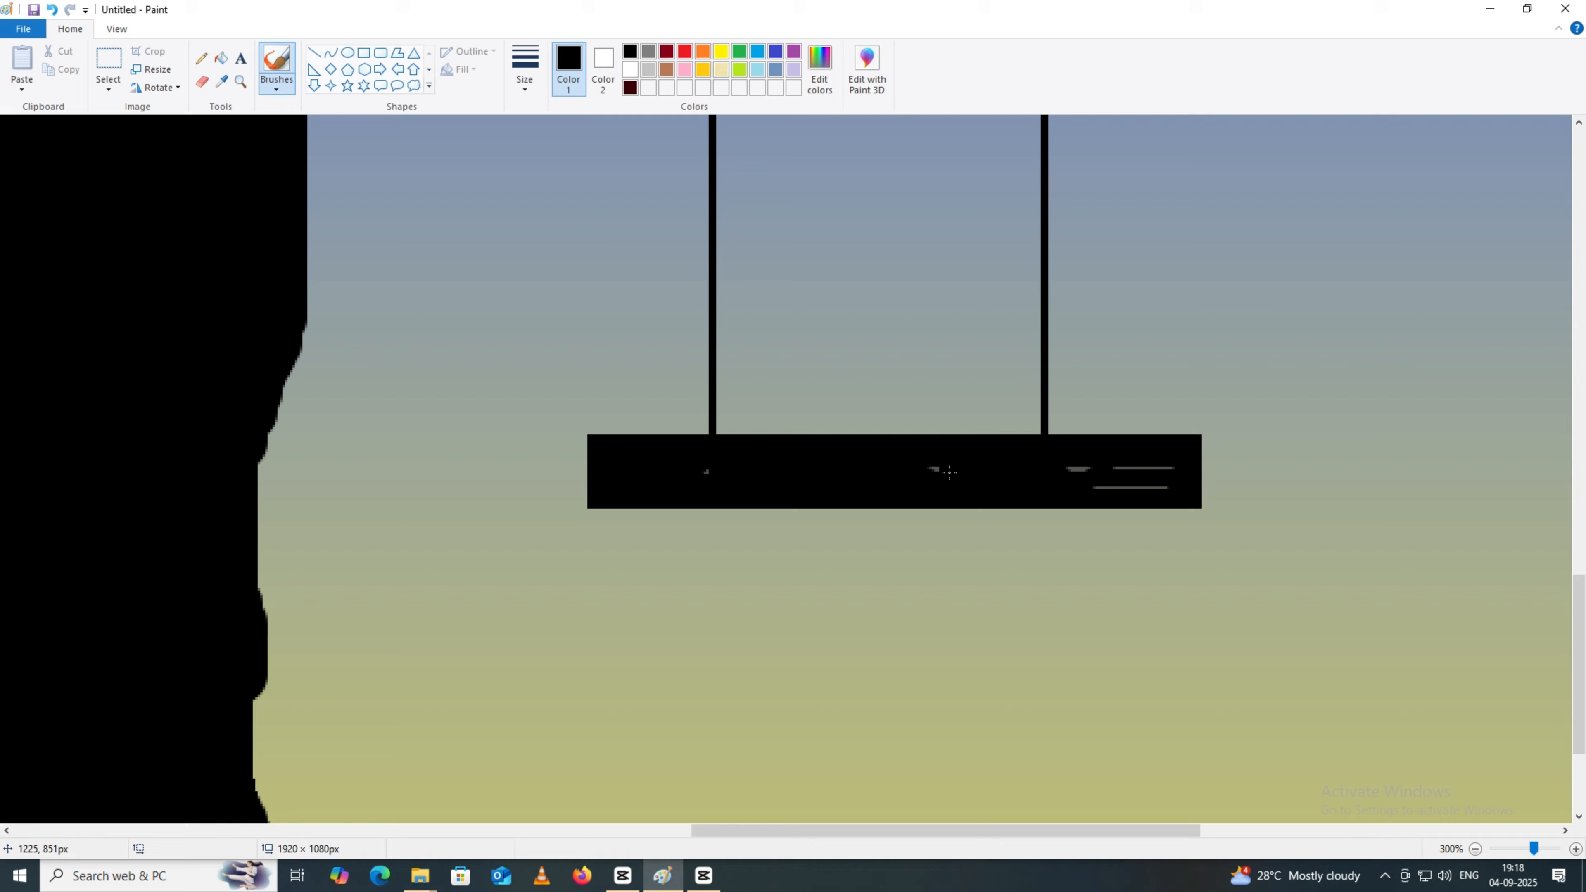
mouse_move(1047, 469)
mouse_down()
mouse_move(1166, 482)
mouse_move(944, 464)
mouse_up()
Examine the tree and swing at several zoom levels, ending with the whole picture in view.
ctrl+scroll(758, 460, down, 4)
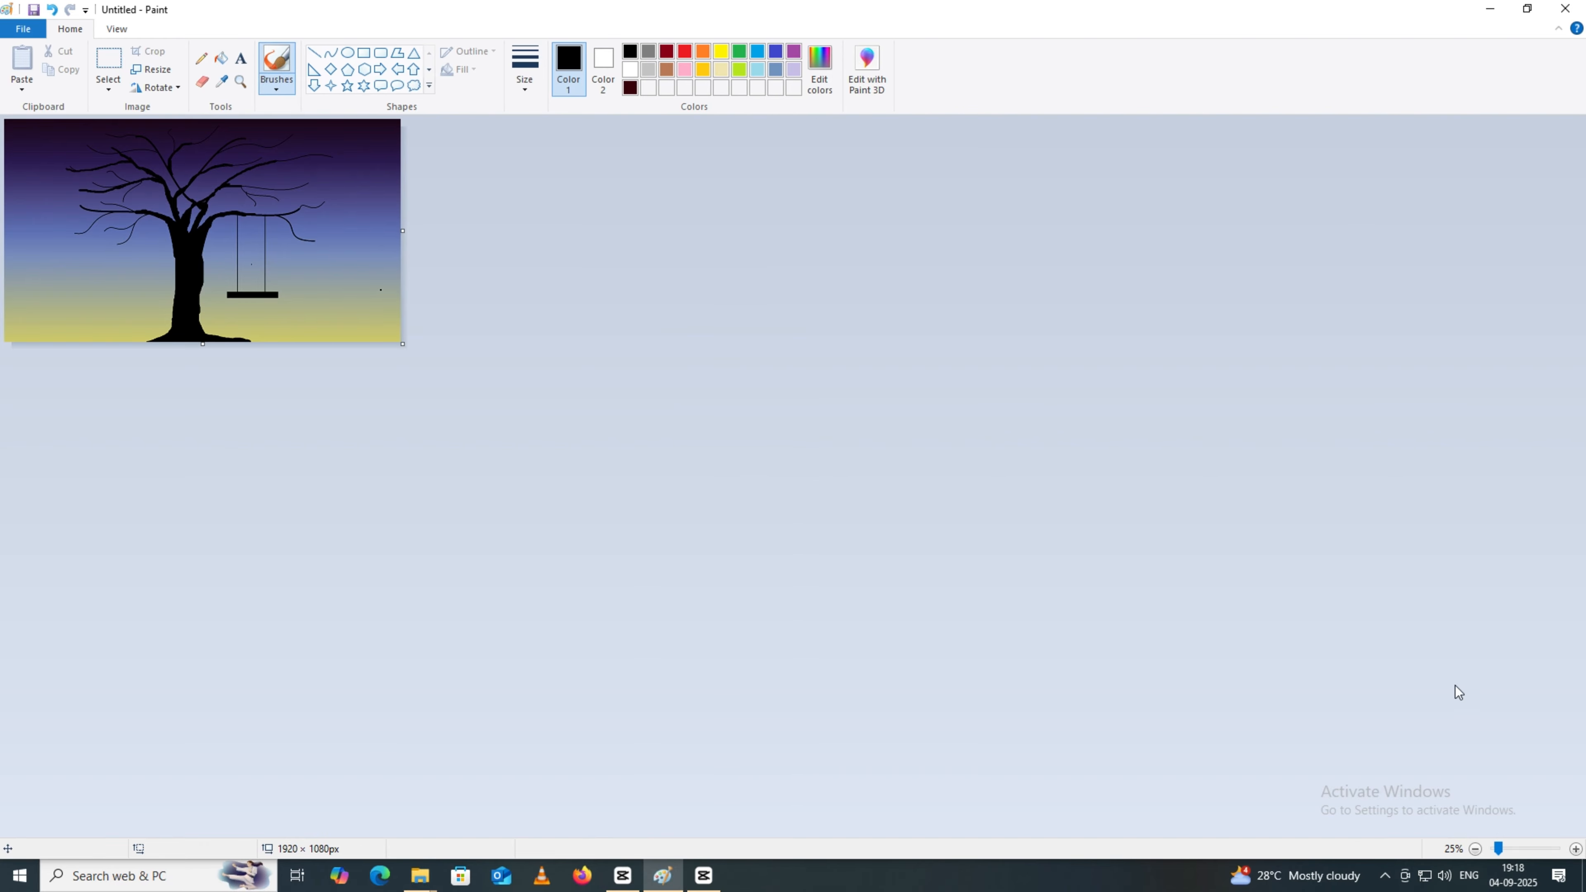
ctrl+scroll(954, 492, down, 1)
click(1575, 849)
click(1575, 849)
click(1575, 849)
click(1575, 849)
click(1475, 849)
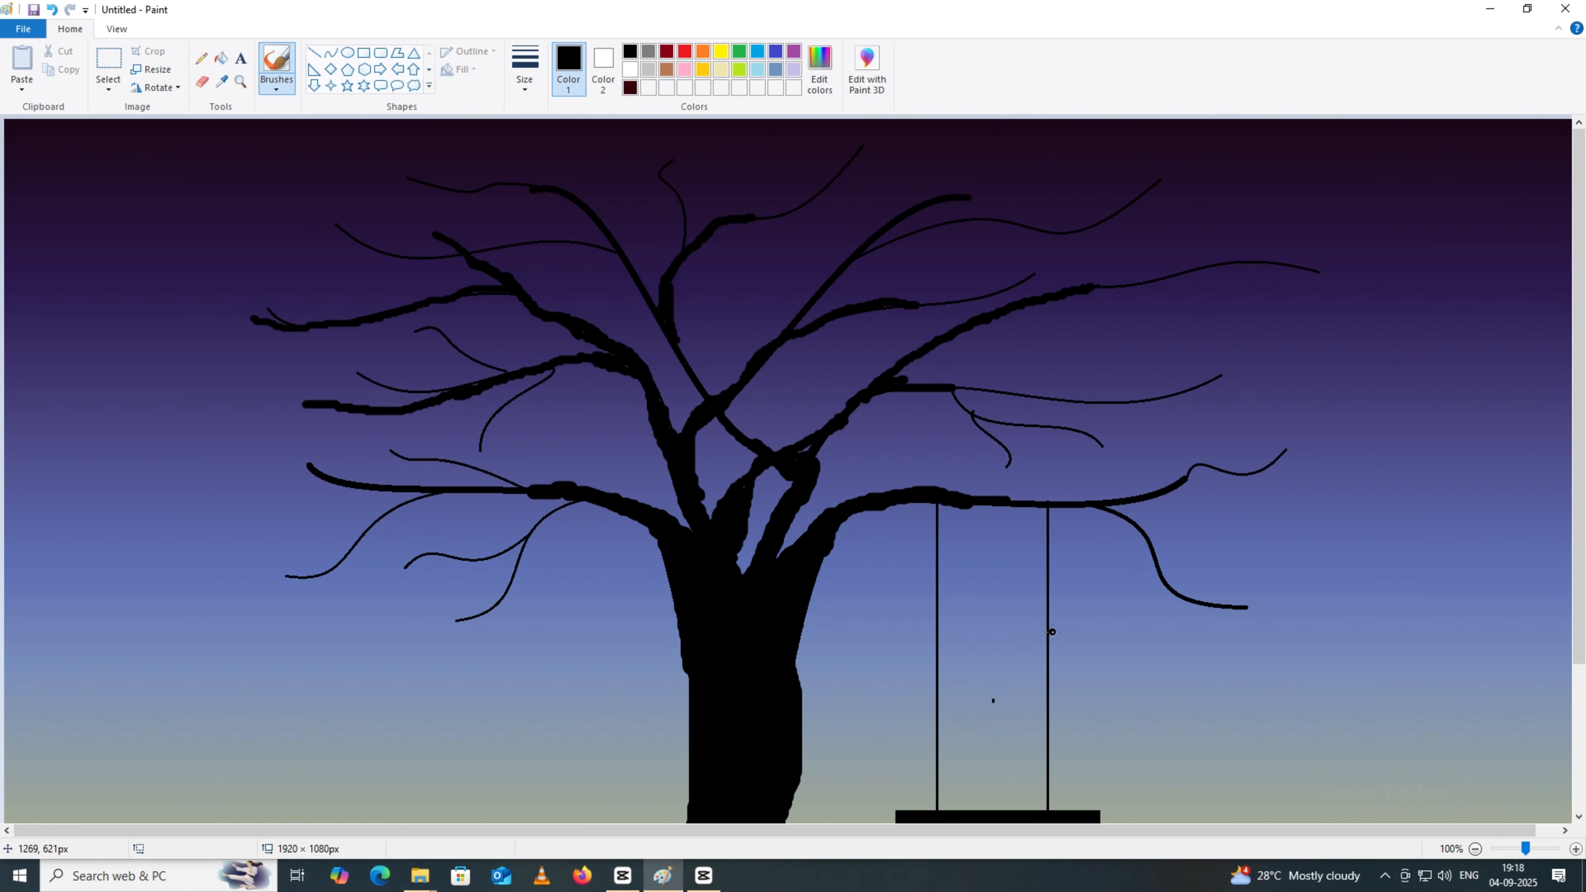
scroll(1052, 634, down, 3)
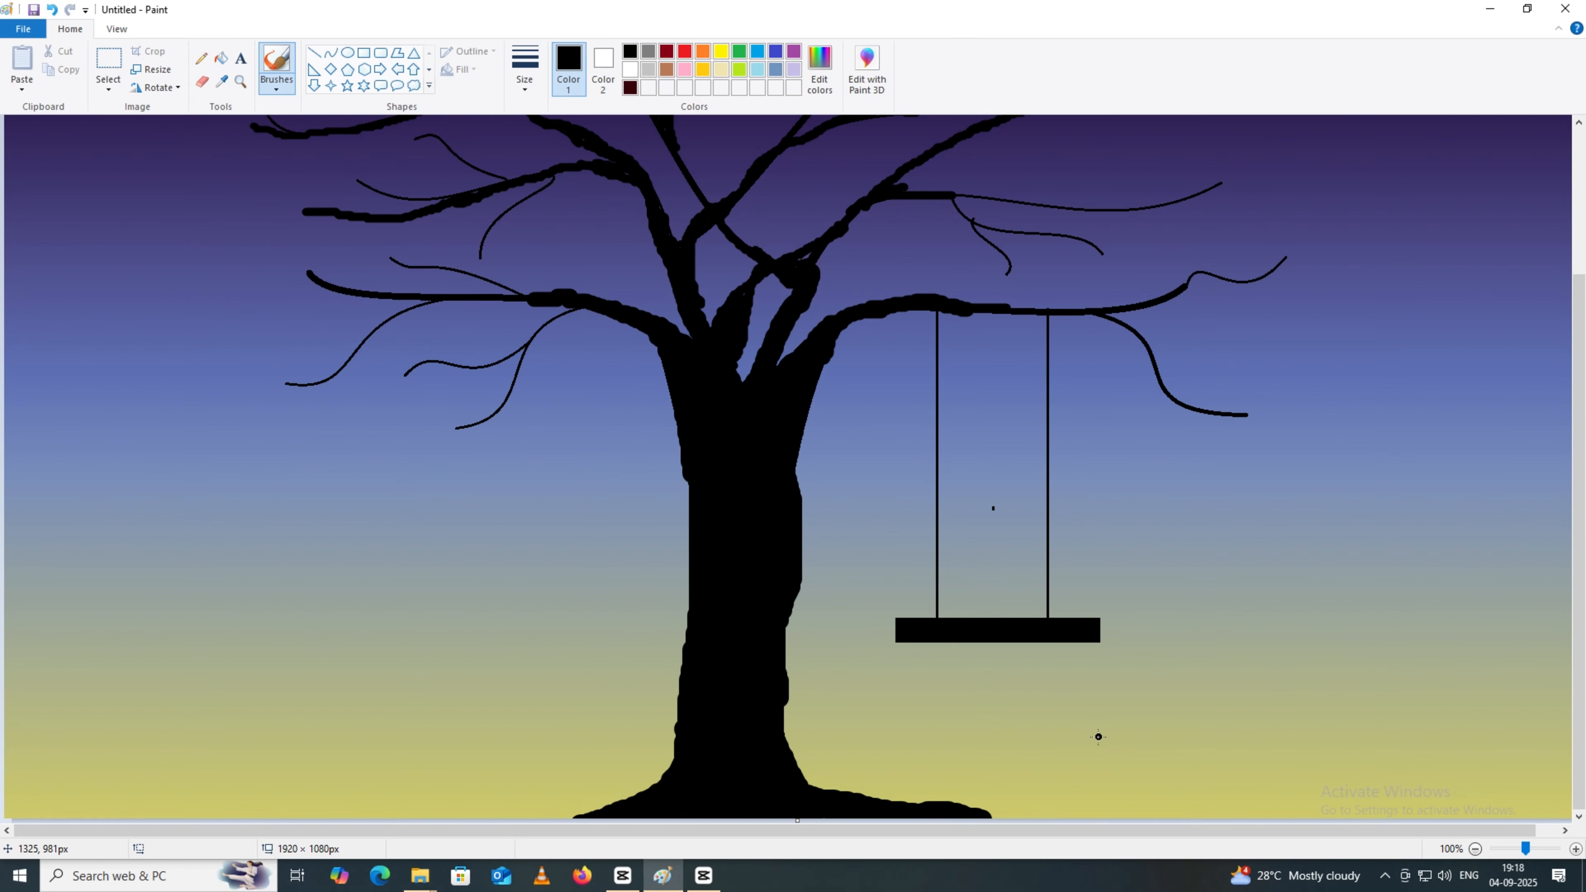
click(1475, 849)
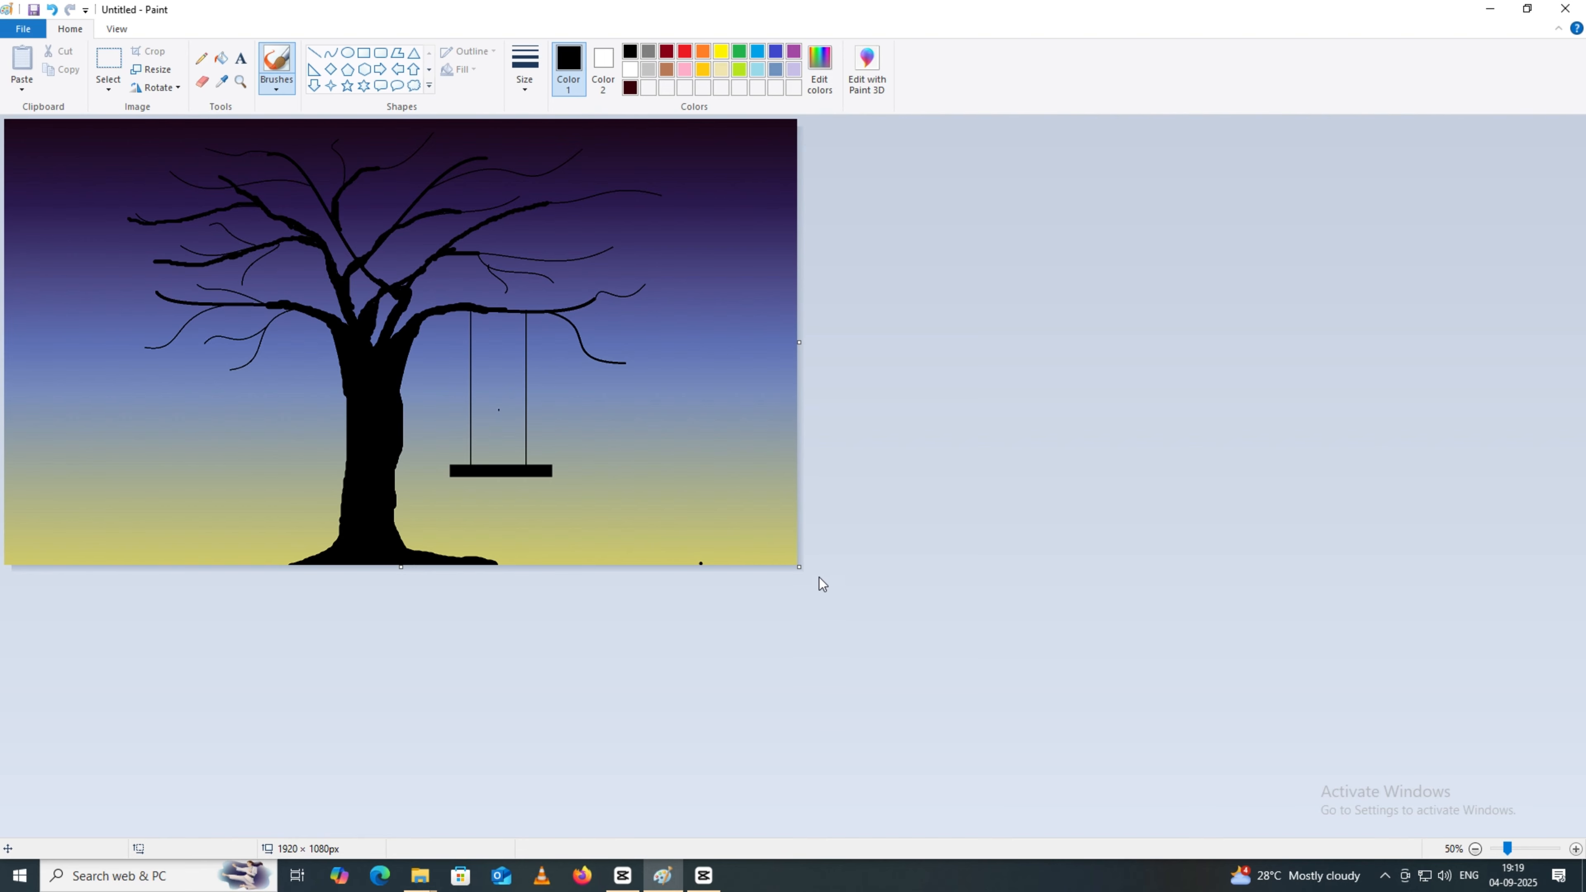
Try enlarging the canvas to 2090 × 1200 px and undo the resize.
drag(799, 567, 871, 635)
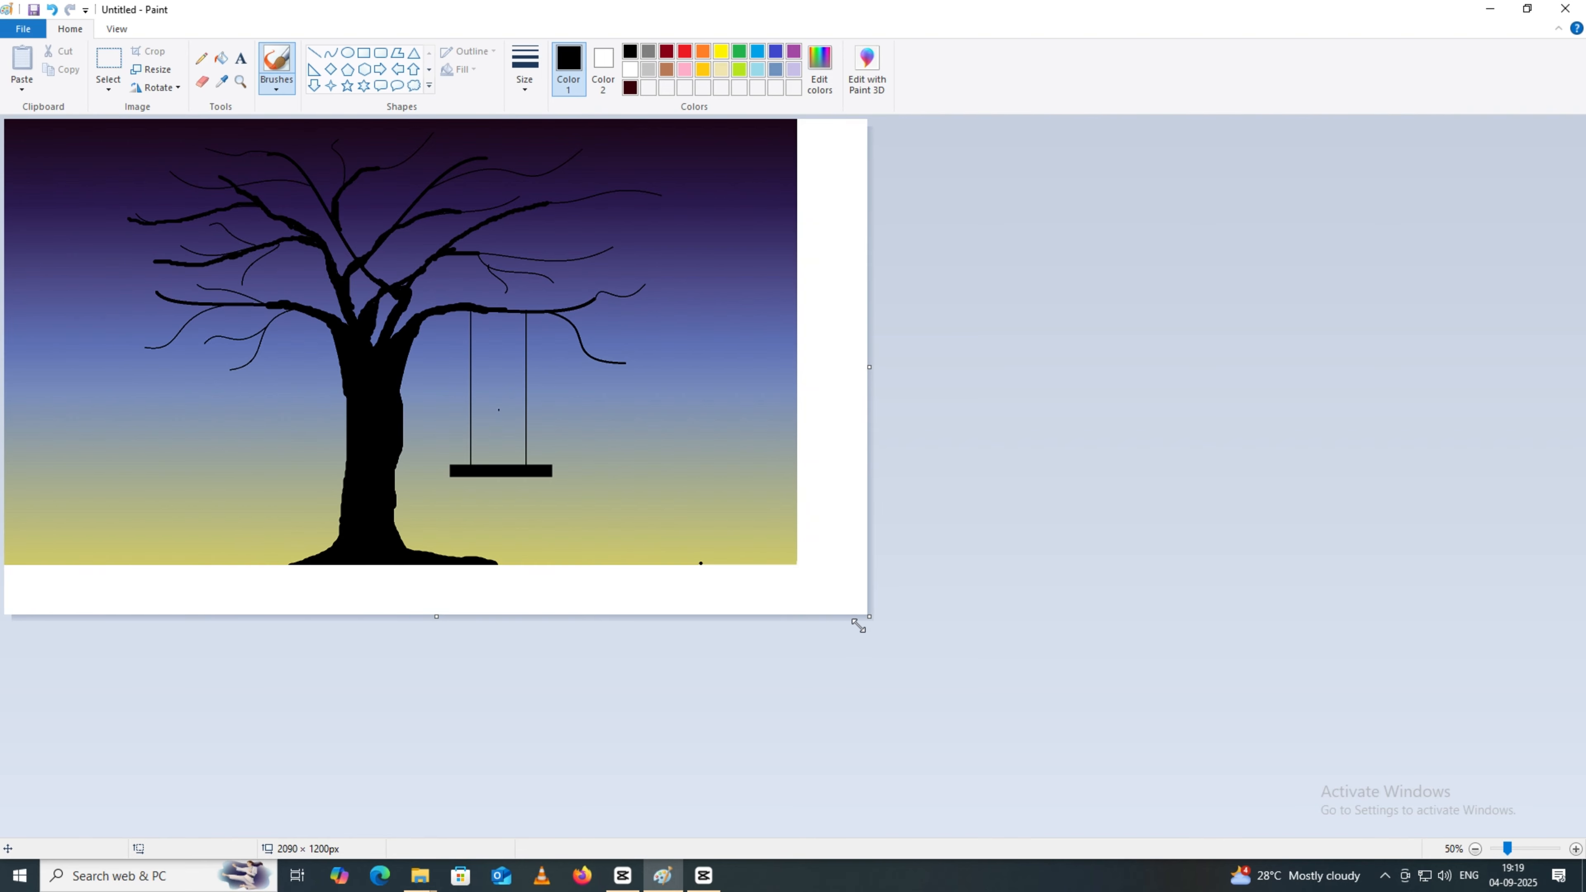
key(ctrl+z)
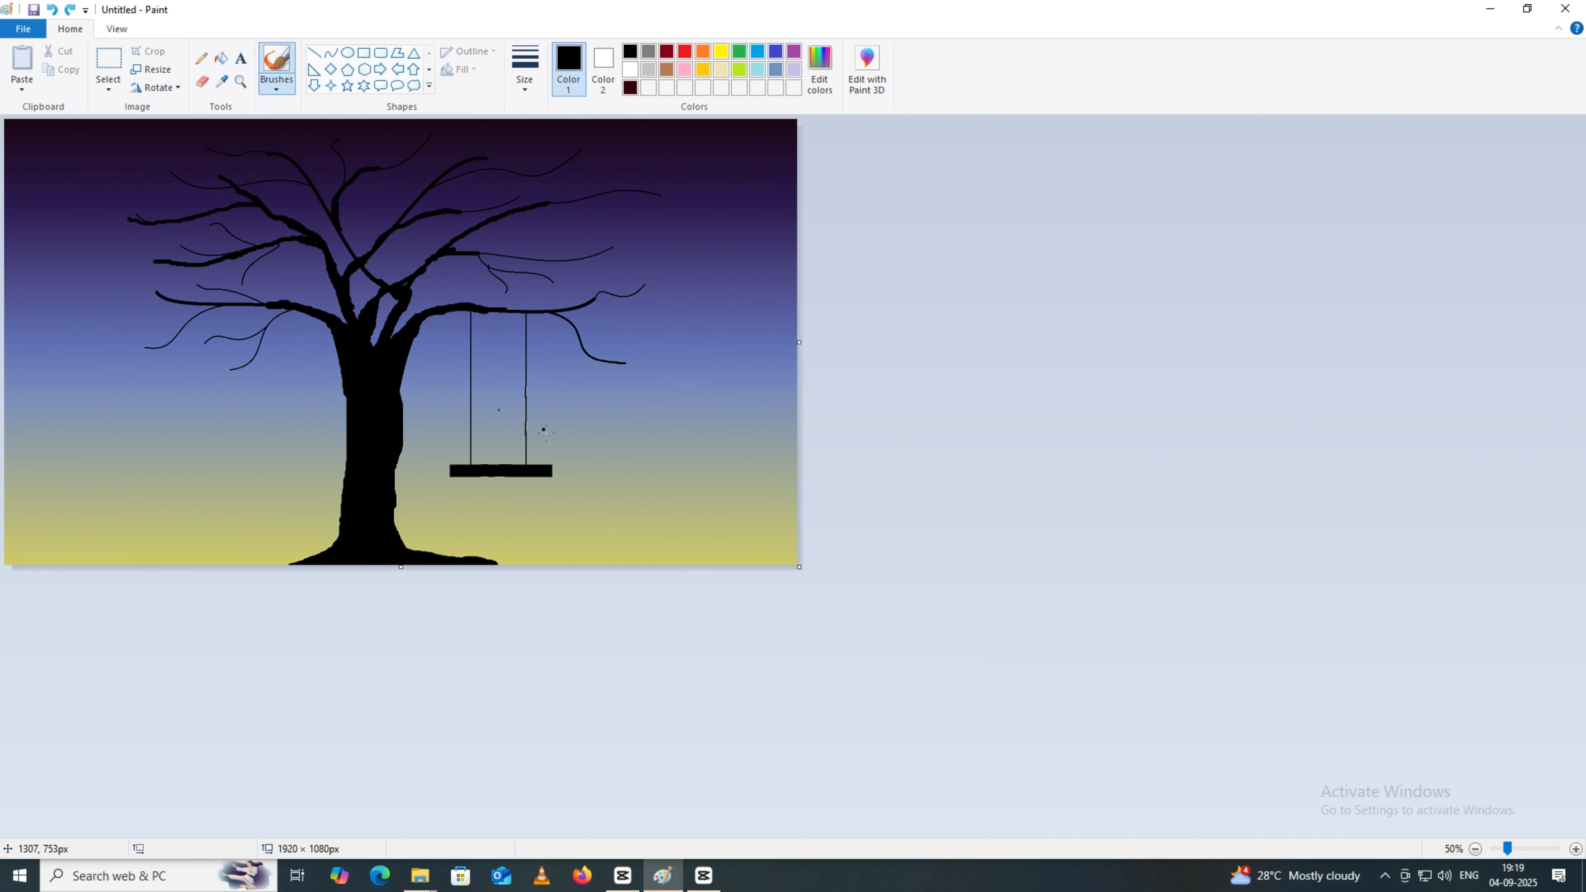
Dot small white stars across the upper-left sky around the tree's left branches with the basic round brush.
click(276, 80)
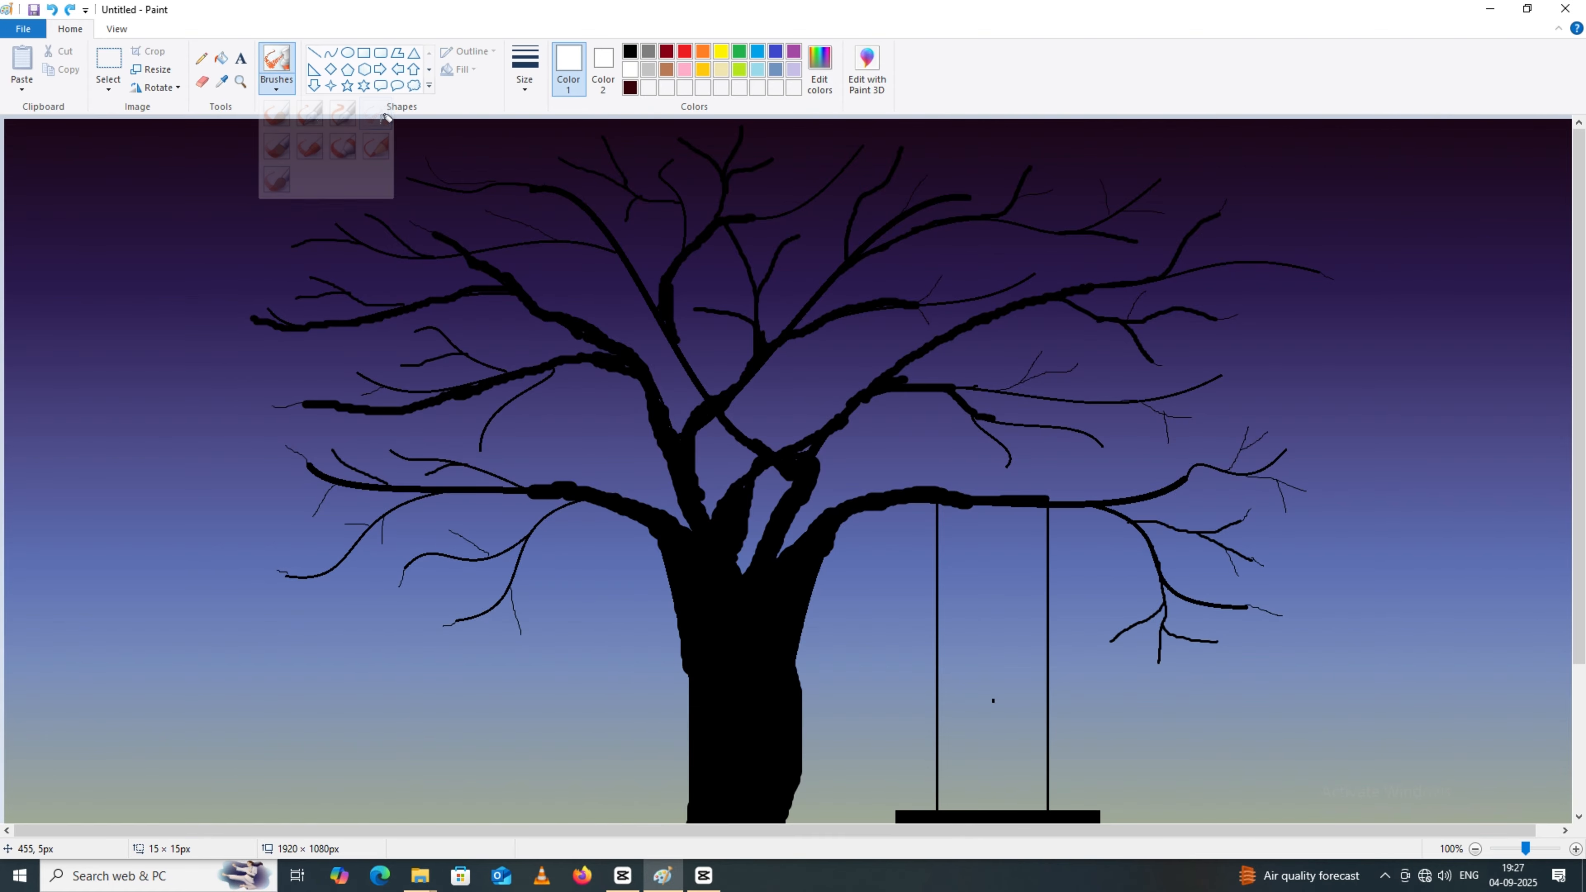
click(278, 115)
click(276, 81)
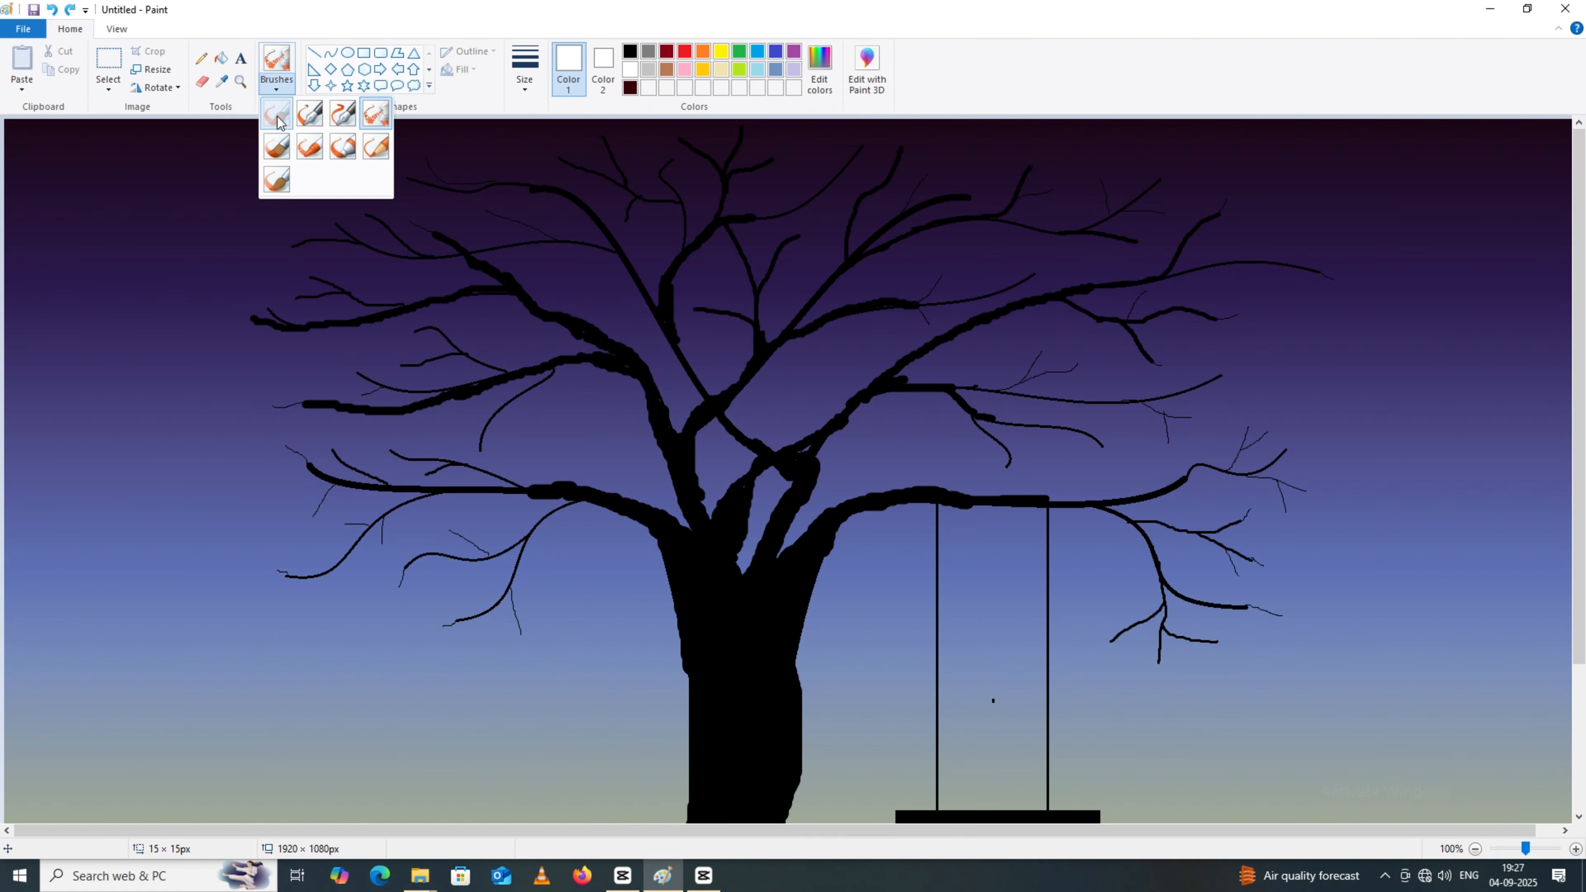
click(278, 116)
click(150, 202)
click(303, 226)
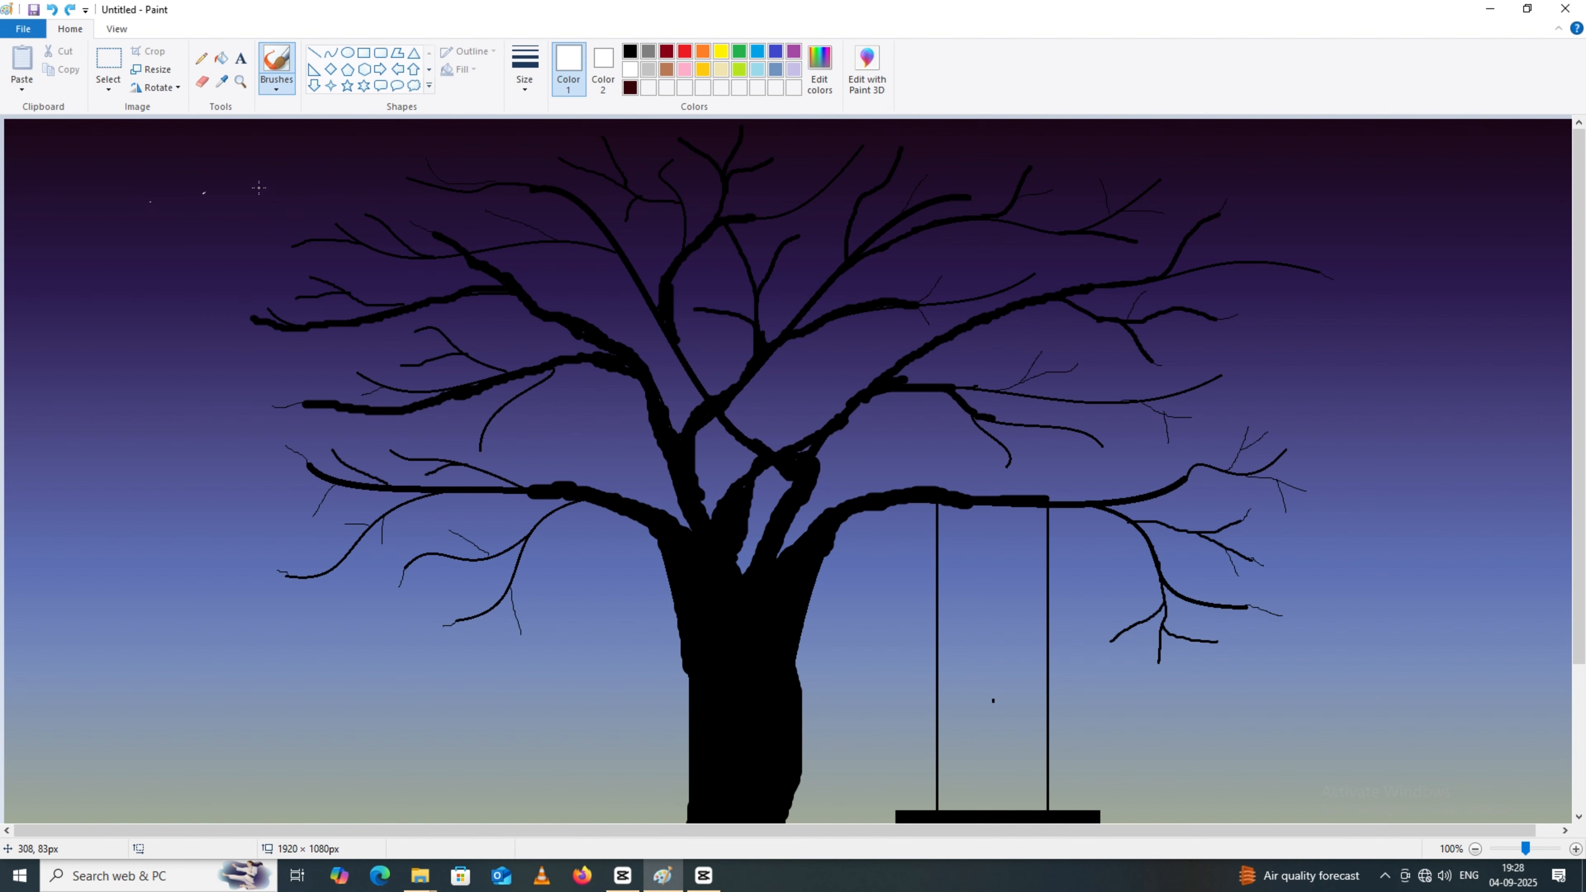
click(242, 169)
click(346, 150)
click(456, 151)
click(94, 554)
click(28, 445)
click(60, 189)
click(99, 157)
click(121, 263)
click(499, 346)
click(595, 245)
click(648, 234)
click(639, 152)
click(763, 183)
key(ctrl+z)
key(ctrl+z)
key(ctrl+z)
key(ctrl+z)
key(ctrl+z)
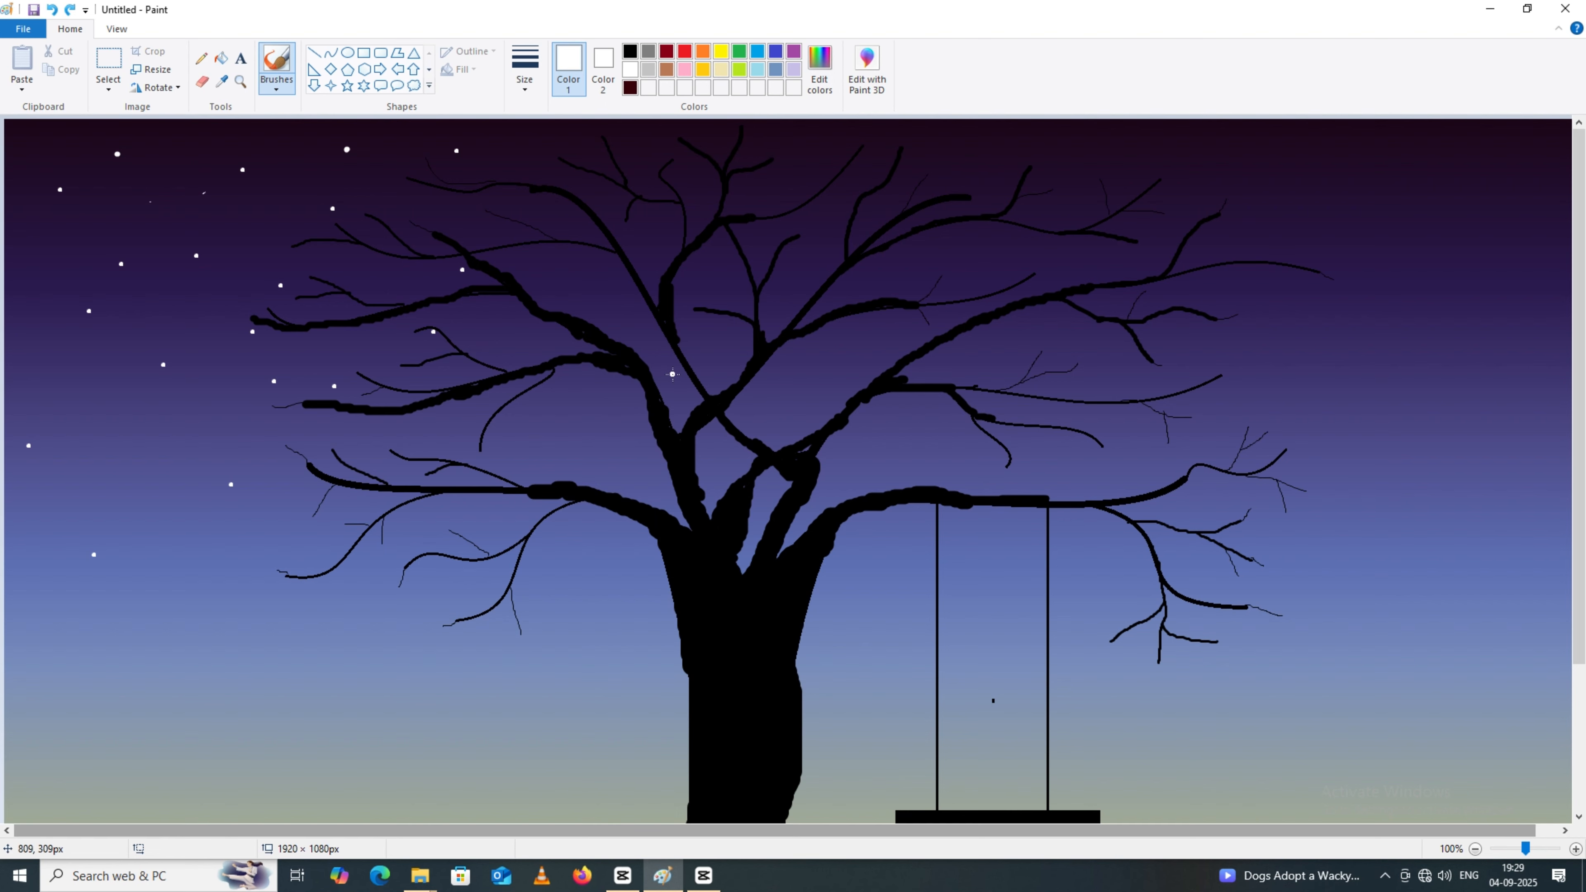
Dot white stars across the upper-right sky beyond the tree's right branches, undoing the last dot.
click(798, 141)
click(1005, 151)
click(1390, 168)
click(1484, 176)
click(1532, 180)
click(1496, 247)
click(1436, 221)
click(1378, 228)
click(1265, 307)
click(1247, 240)
click(1245, 222)
key(ctrl+z)
Scatter more white stars between the central and right branches, undoing one misplaced dot along the way.
click(1119, 139)
click(1128, 295)
click(1012, 251)
click(923, 263)
click(876, 331)
click(802, 371)
click(782, 289)
click(790, 275)
key(ctrl+z)
click(819, 216)
click(706, 280)
click(700, 345)
click(787, 403)
click(1002, 342)
click(976, 406)
click(608, 428)
click(1303, 377)
click(1450, 358)
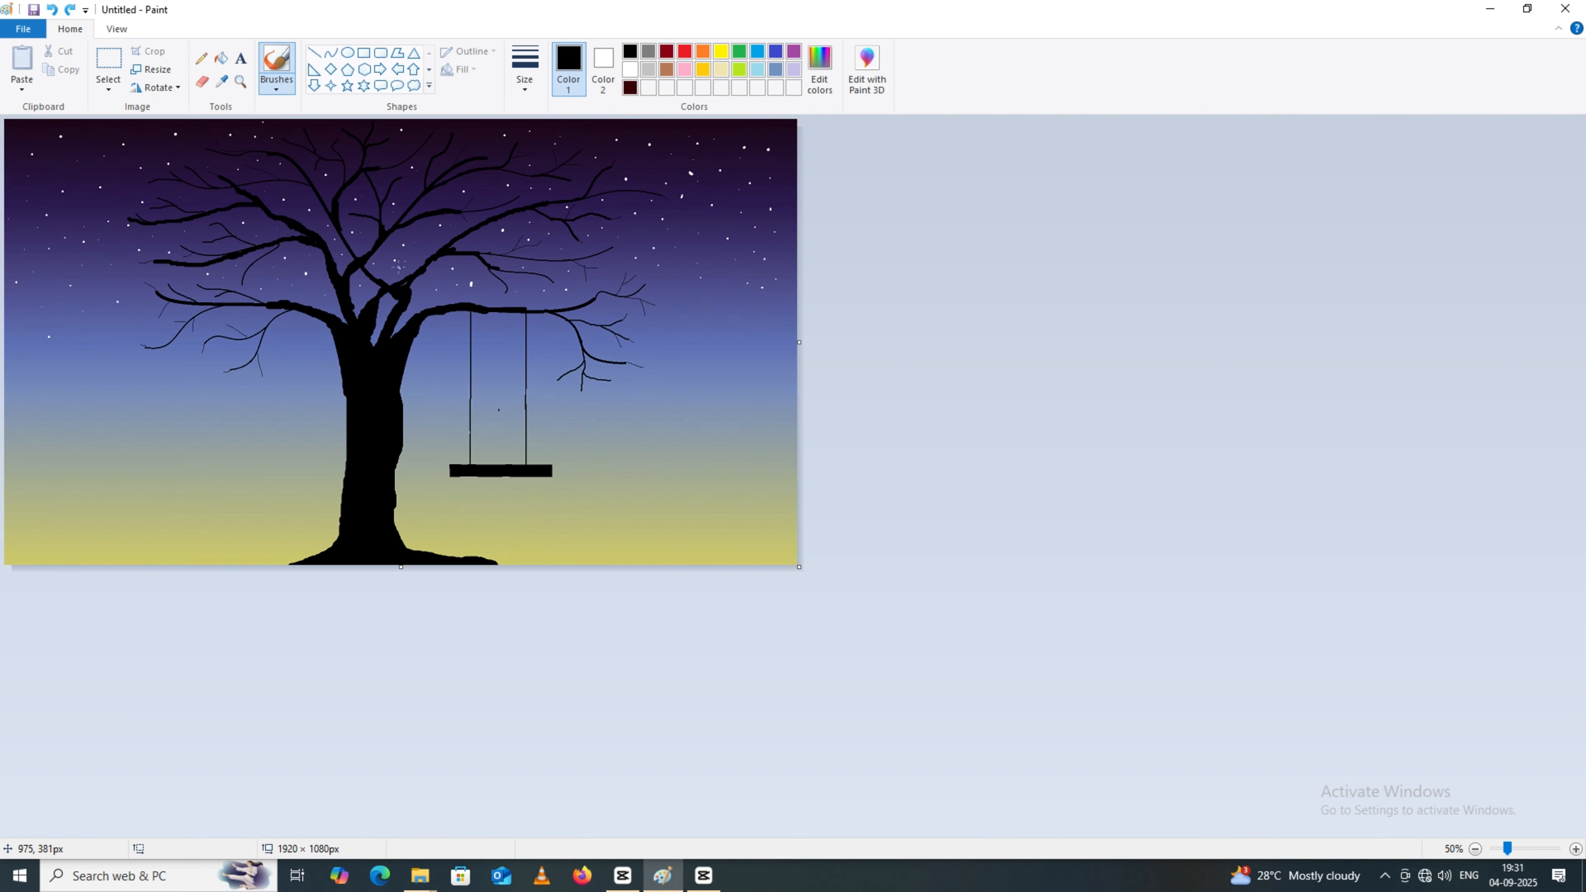
Draw a wavy black ground line from both sides of the trunk base to the canvas edges with the brush.
click(275, 88)
click(525, 82)
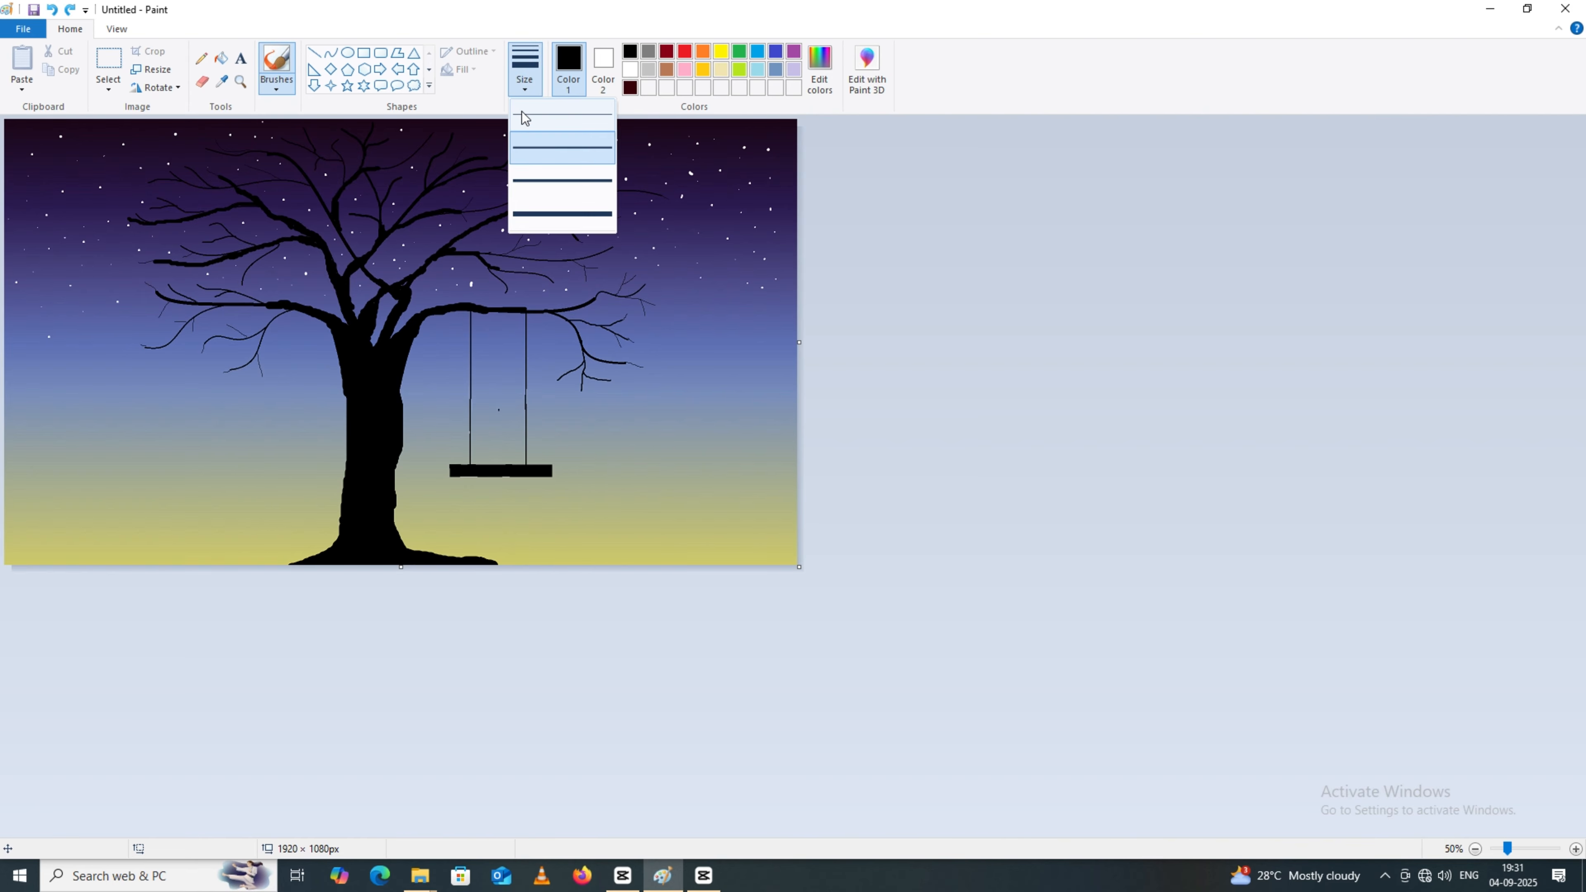
click(523, 117)
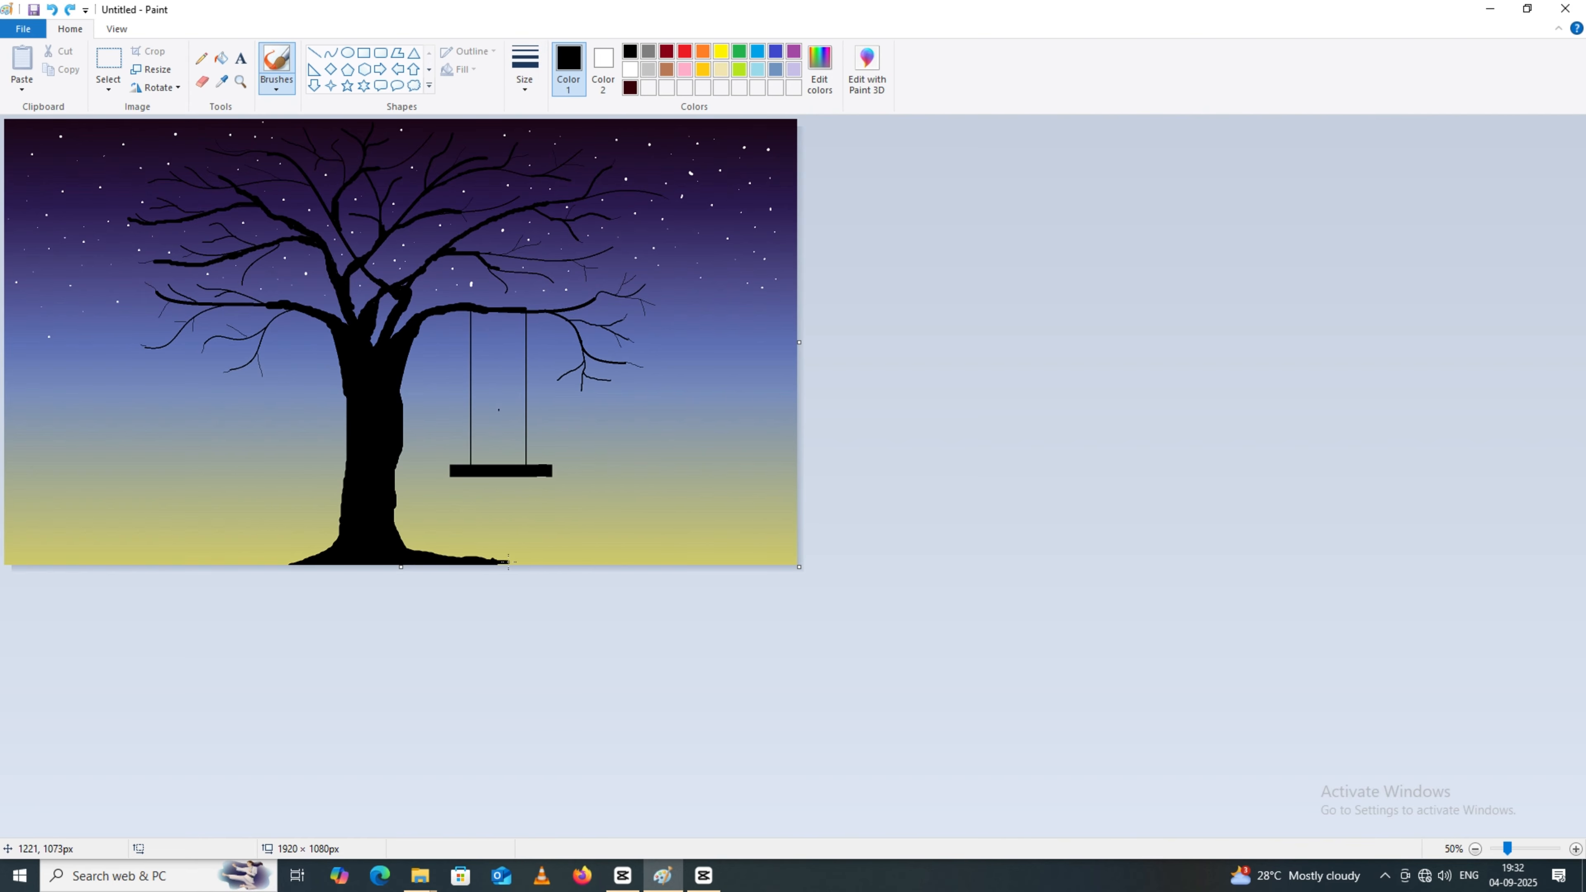
drag(507, 561, 797, 556)
drag(302, 561, 1, 550)
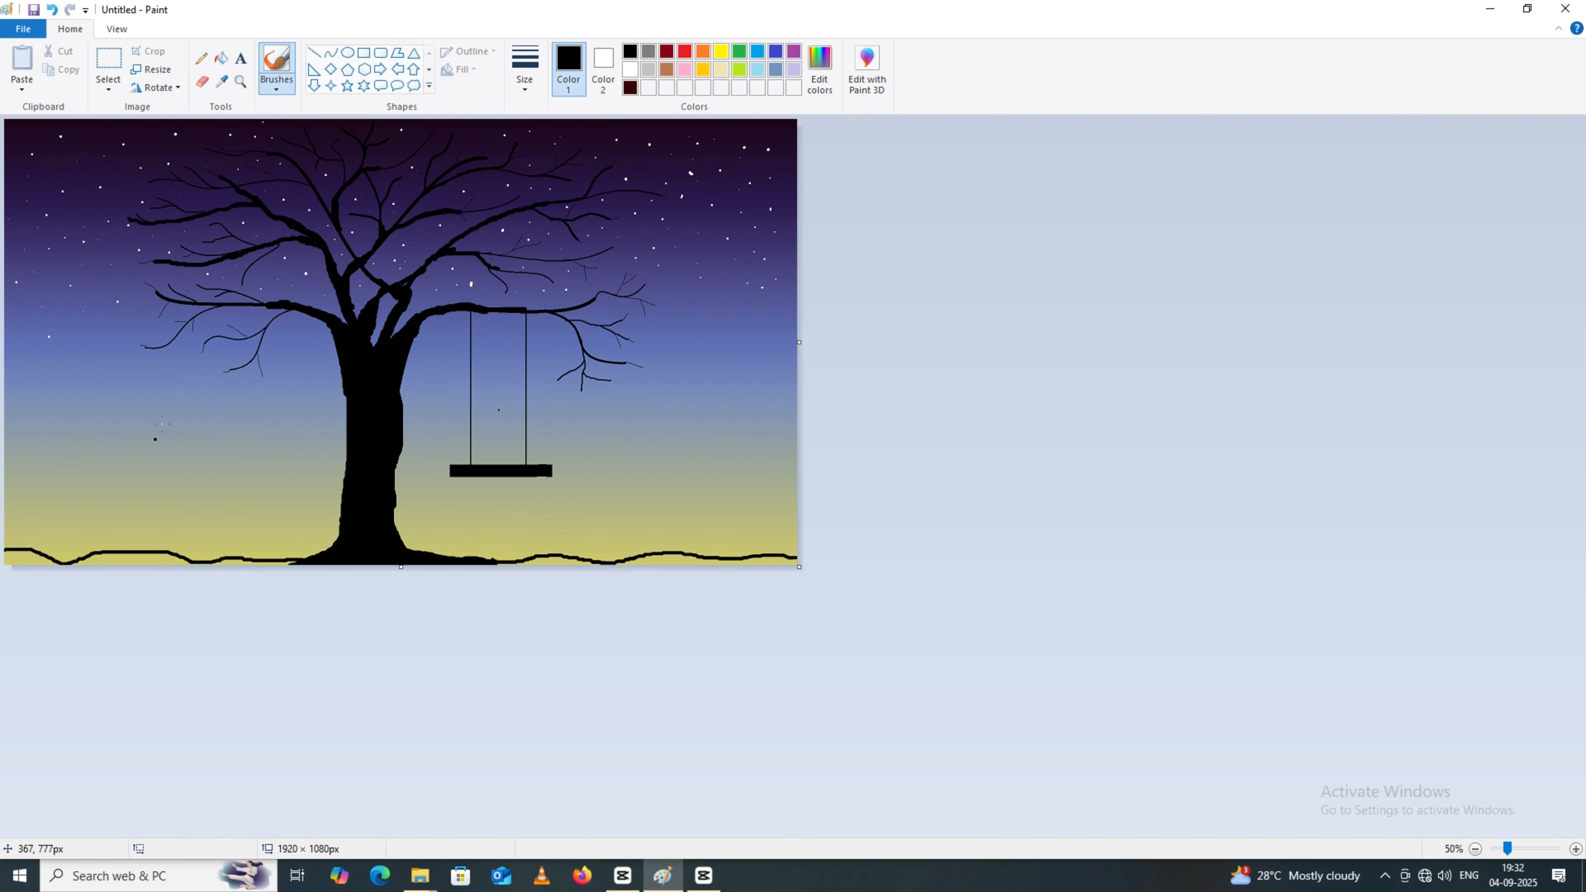
Paint the area under the ground line left of the trunk solid black with the thickest brush size.
scroll(214, 461, up, 1)
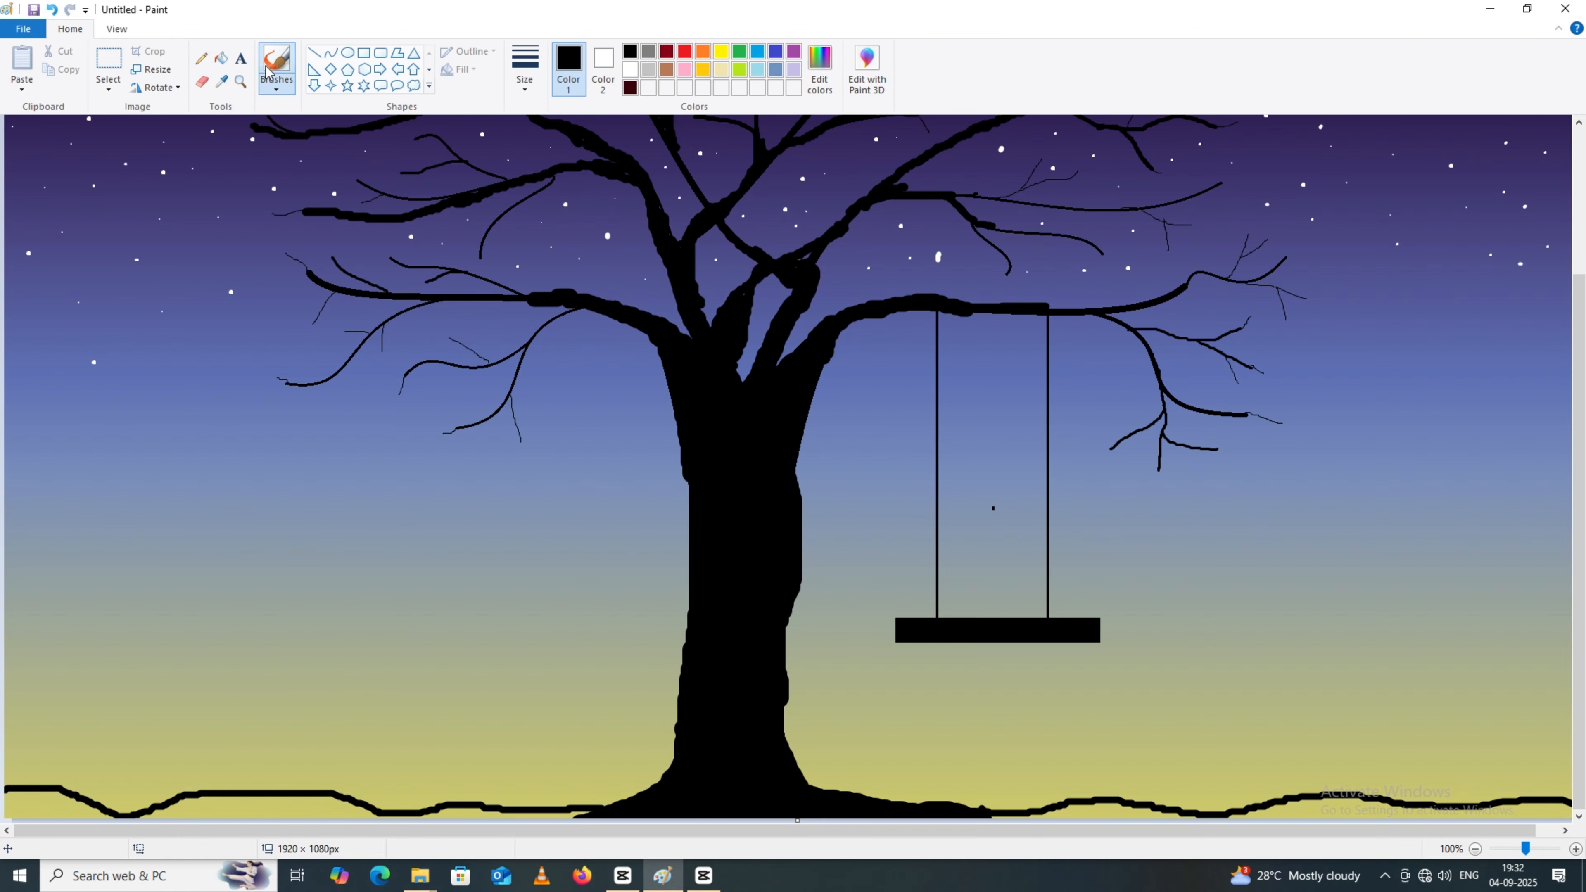
click(525, 68)
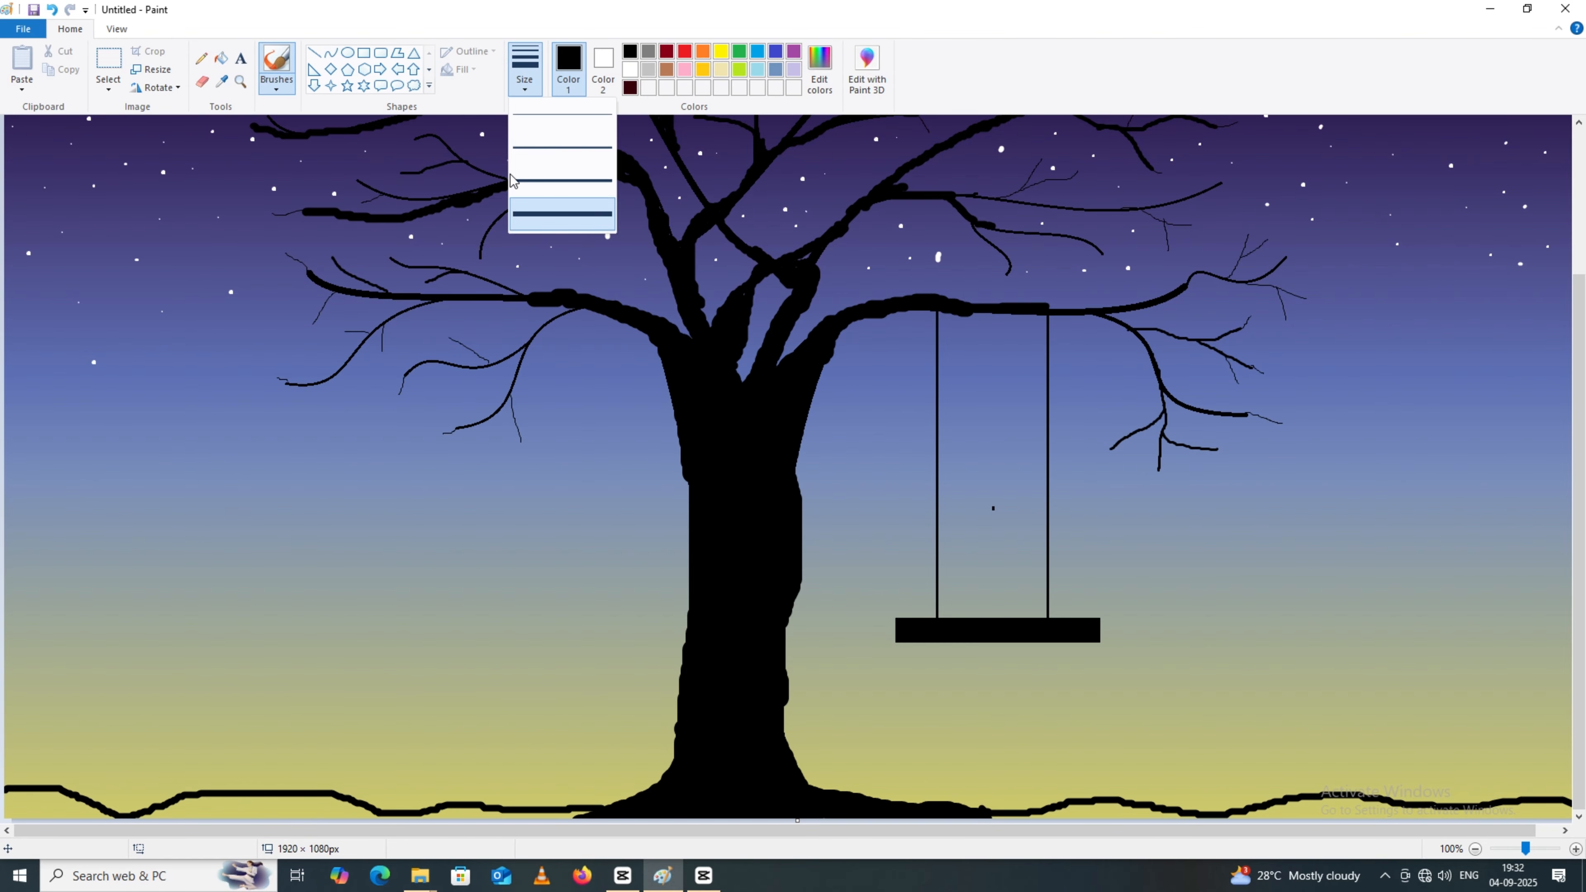
click(562, 228)
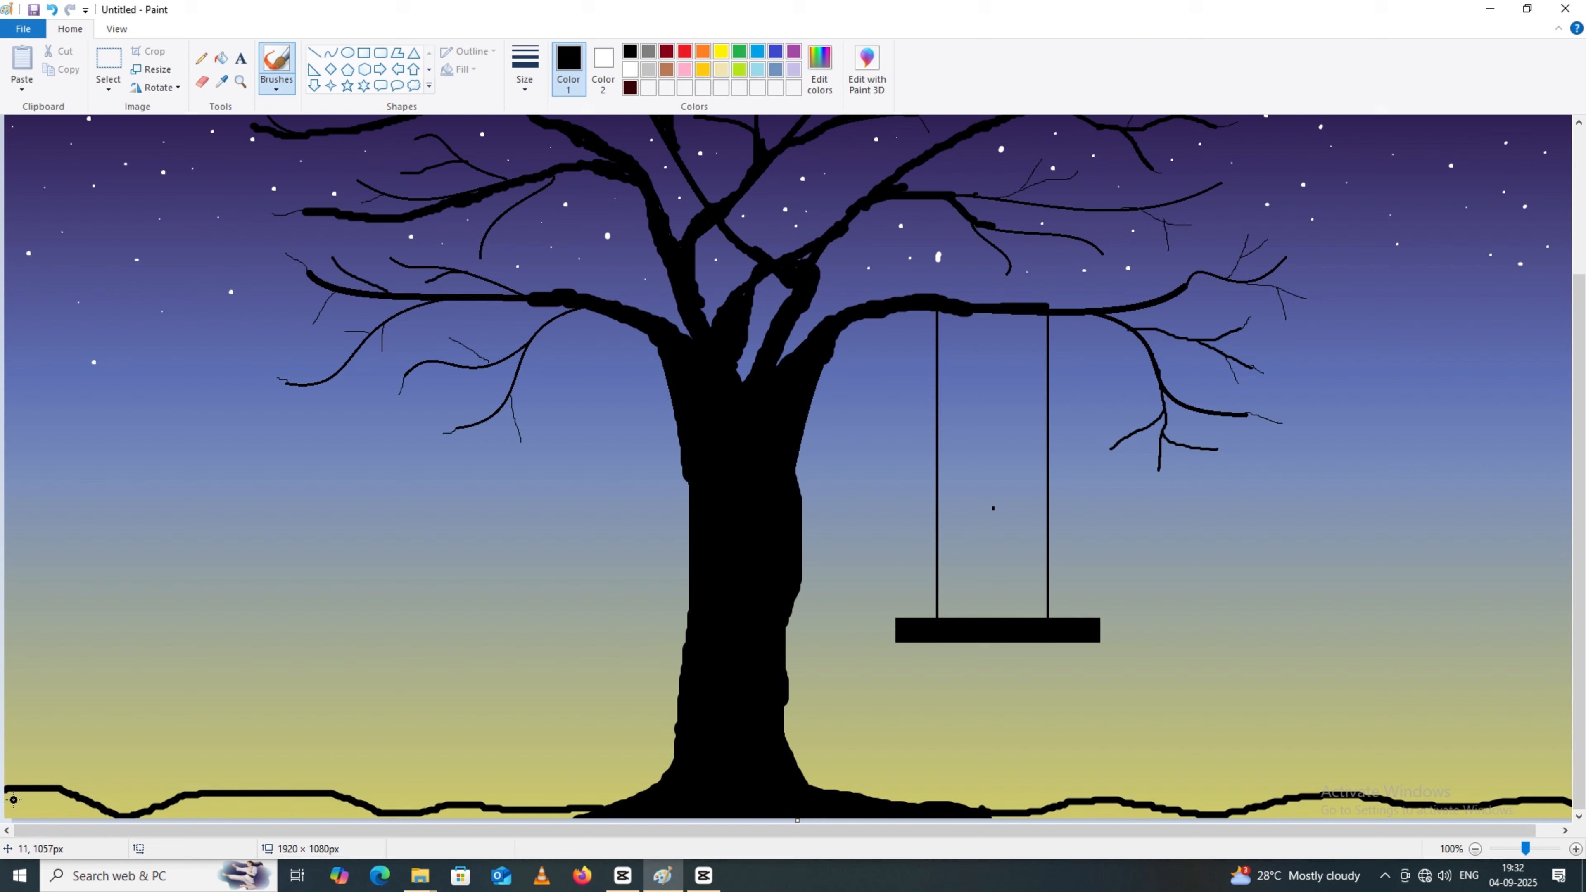
mouse_move(13, 799)
mouse_down()
mouse_move(40, 815)
mouse_move(11, 804)
mouse_move(178, 807)
mouse_move(13, 815)
mouse_up()
mouse_move(169, 818)
mouse_down()
mouse_move(210, 794)
mouse_move(316, 799)
mouse_move(188, 825)
mouse_move(265, 819)
mouse_move(126, 805)
mouse_move(578, 812)
mouse_up()
drag(473, 827, 373, 816)
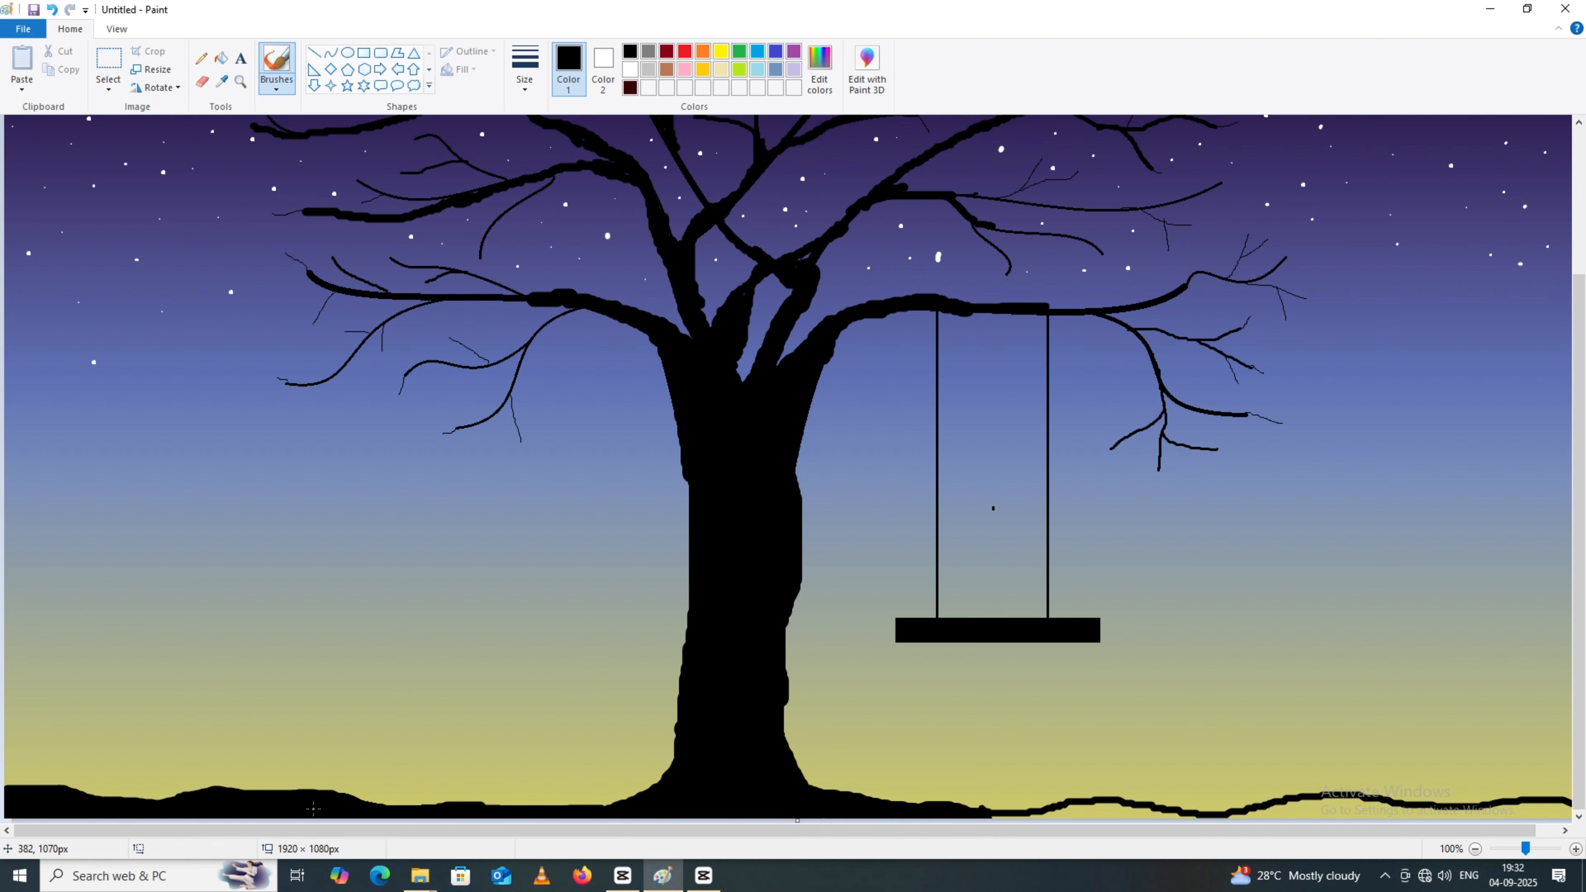
Paint the area under the ground line right of the trunk solid black out to the canvas edge.
mouse_move(986, 812)
mouse_down()
mouse_move(1197, 820)
mouse_move(948, 804)
mouse_up()
mouse_move(1154, 807)
mouse_down()
mouse_move(1308, 806)
mouse_move(1086, 817)
mouse_move(1569, 798)
mouse_move(1541, 822)
mouse_move(1560, 811)
mouse_move(1410, 819)
mouse_move(1485, 812)
mouse_move(1296, 802)
mouse_move(1430, 813)
mouse_up()
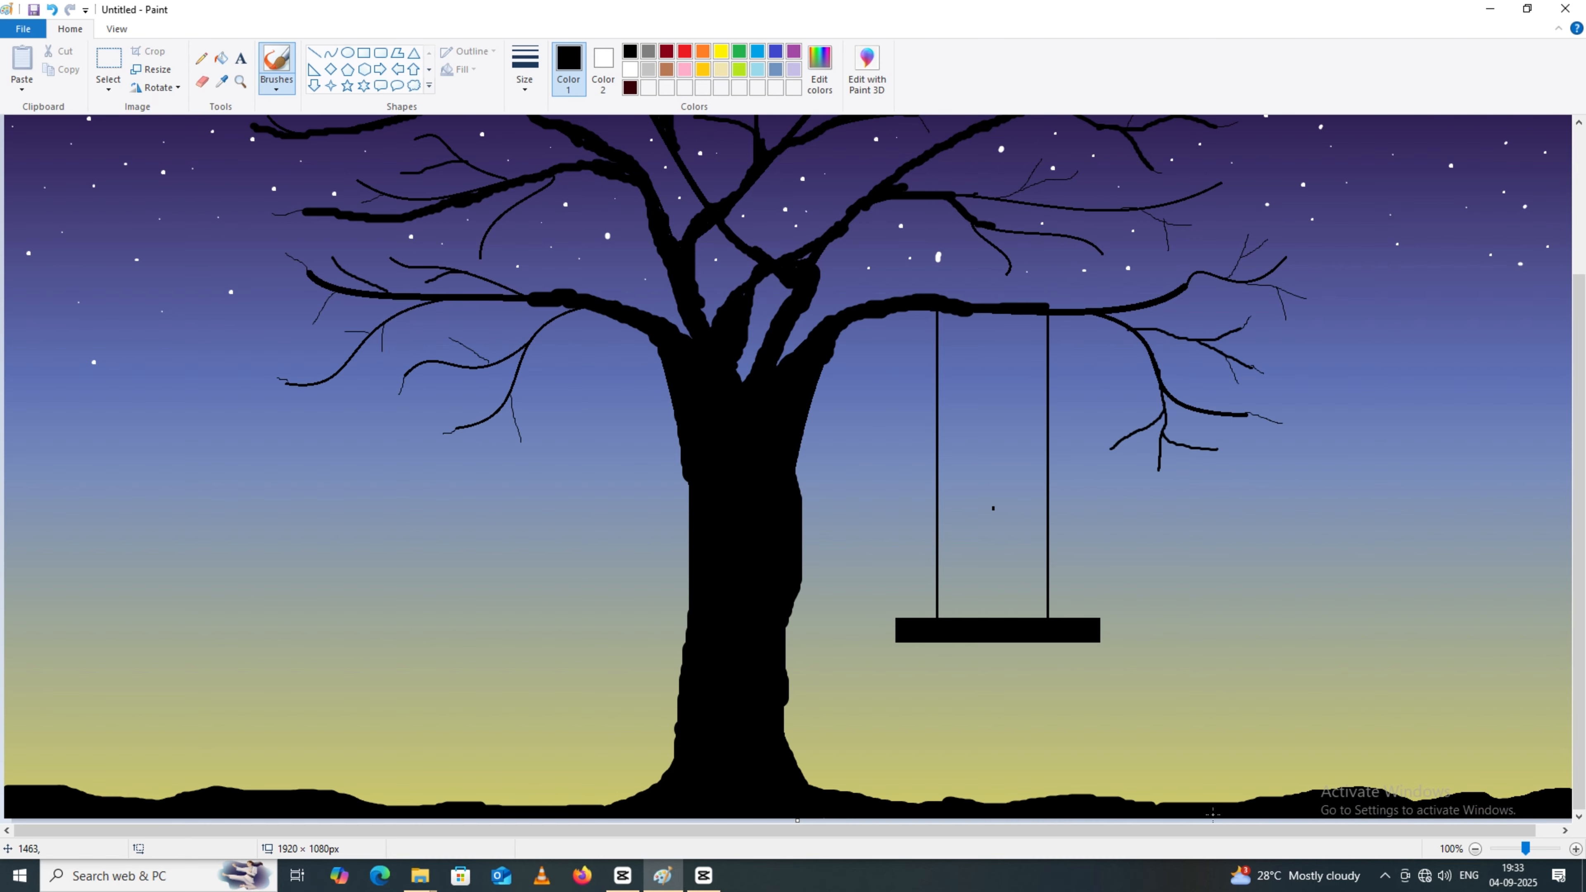
drag(1213, 814, 1091, 813)
Thicken the black ground's upper edge on both sides of the trunk, adding a low mound below the swing.
ctrl+scroll(747, 802, down, 1)
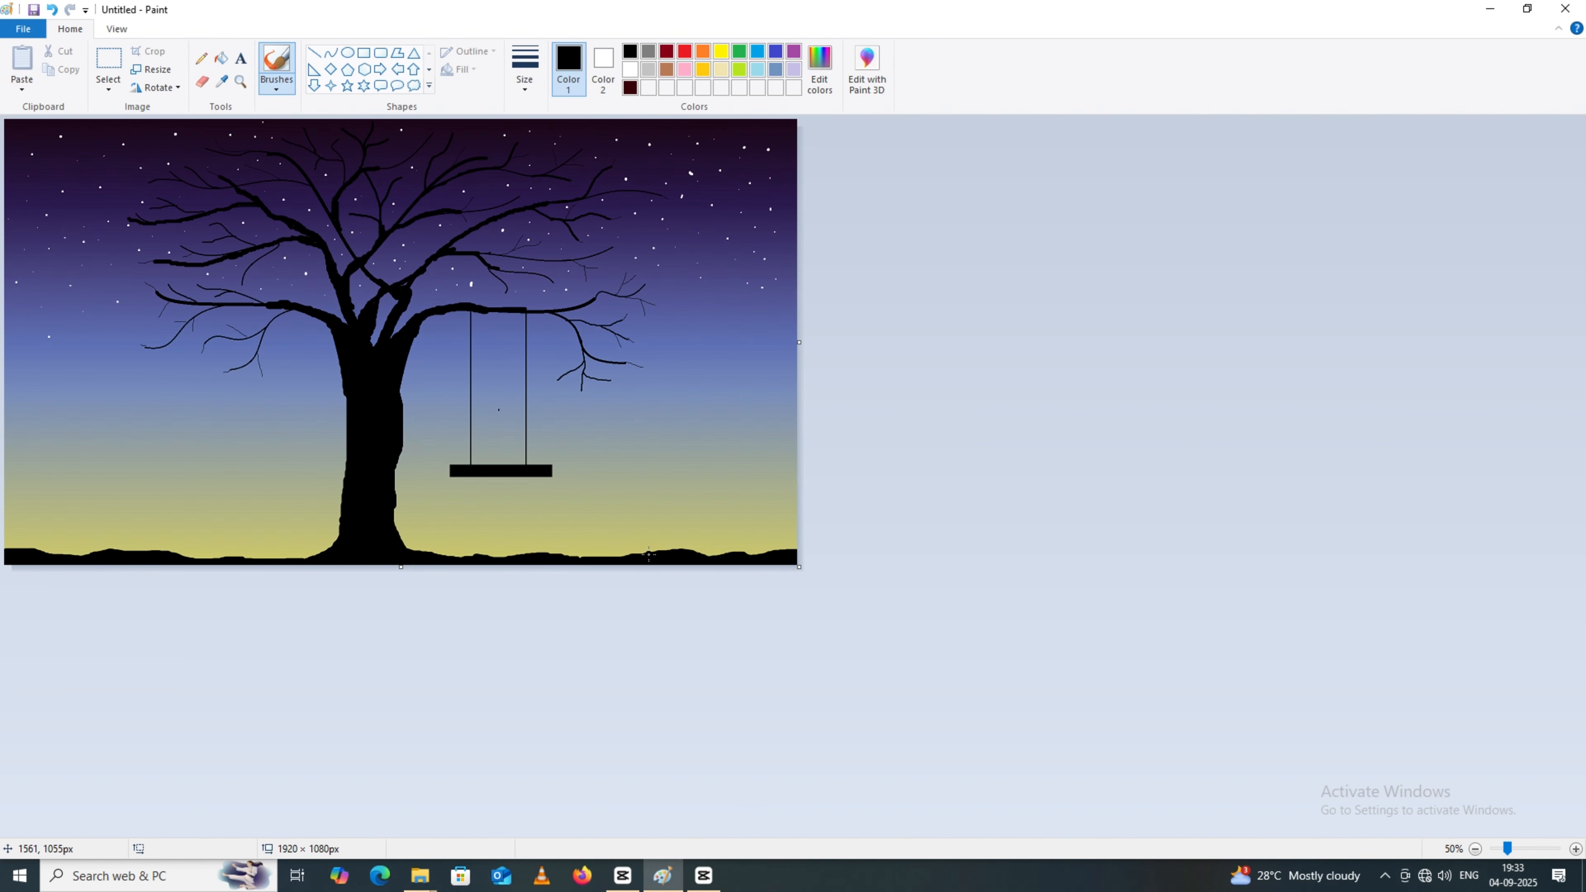
drag(651, 556, 554, 556)
drag(437, 554, 514, 557)
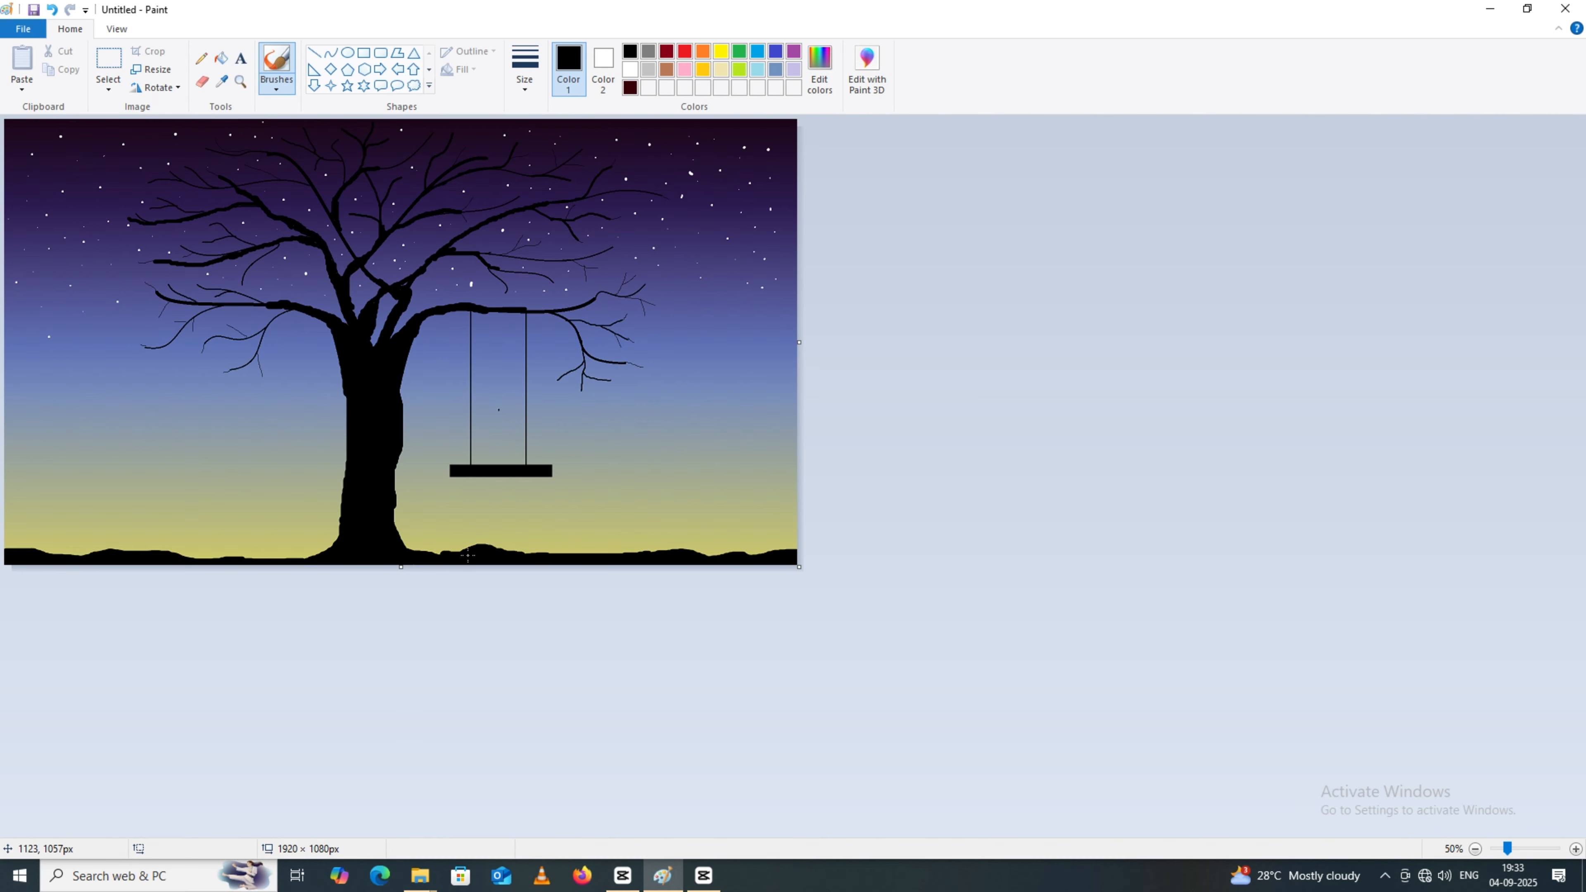
mouse_move(313, 556)
mouse_down()
mouse_move(330, 551)
mouse_move(166, 554)
mouse_up()
key(ctrl+z)
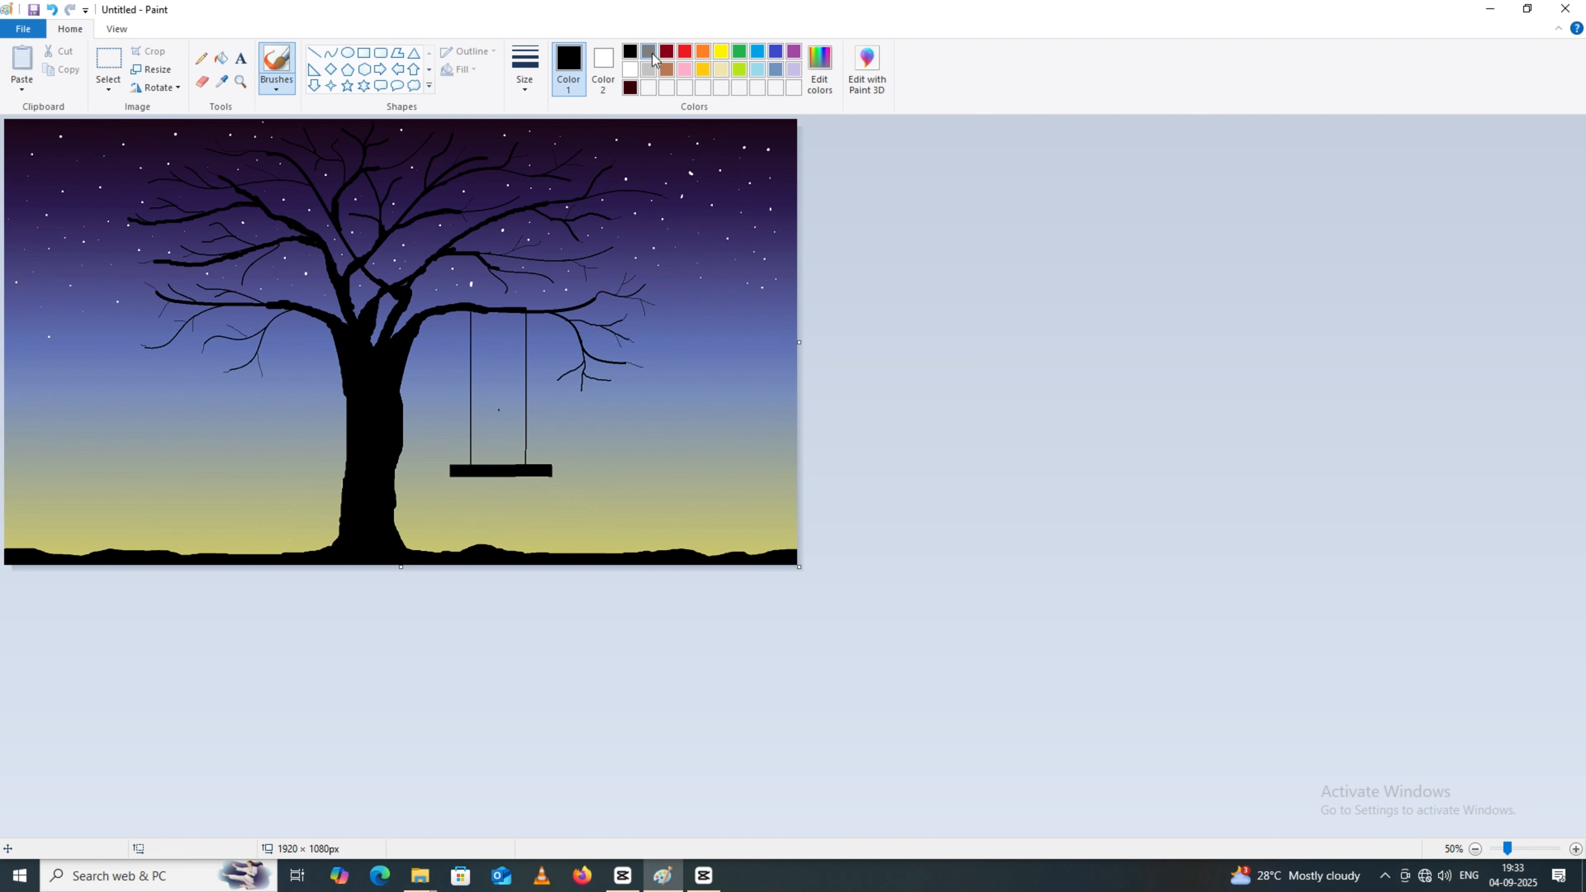
click(525, 72)
click(525, 150)
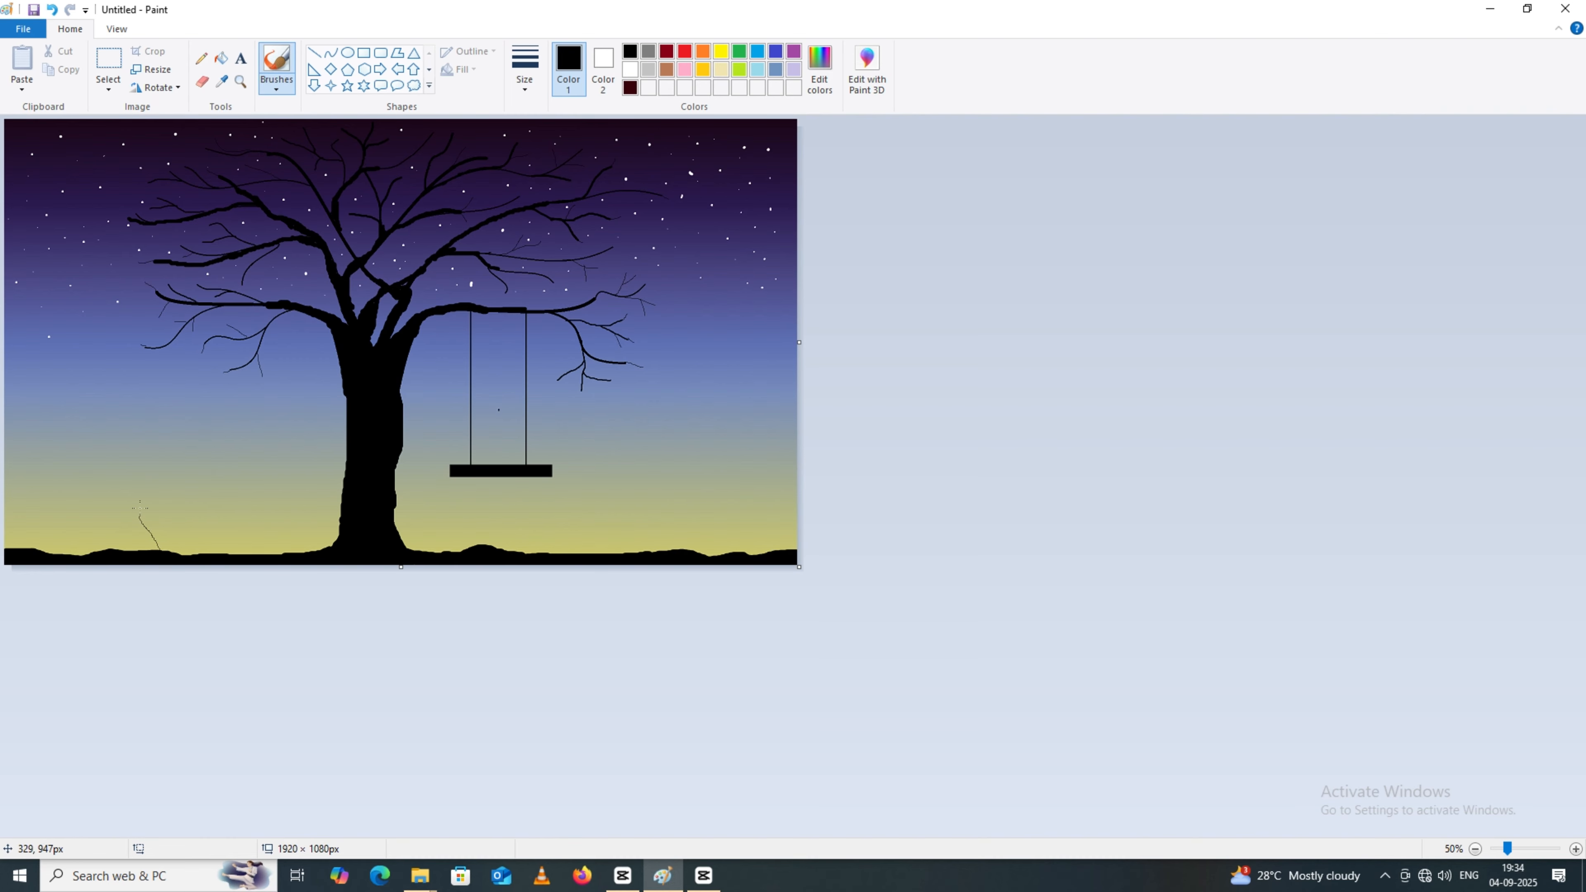
key(ctrl+z)
Draw a three-branched bare shrub left of the tree and two forked shrubs right of it with the thickest black brush.
click(524, 72)
click(550, 213)
mouse_move(169, 551)
mouse_down()
mouse_move(148, 520)
mouse_move(169, 552)
mouse_move(209, 512)
mouse_move(167, 546)
mouse_move(173, 491)
mouse_up()
mouse_move(587, 552)
mouse_down()
mouse_move(677, 543)
mouse_move(701, 527)
mouse_move(658, 524)
mouse_up()
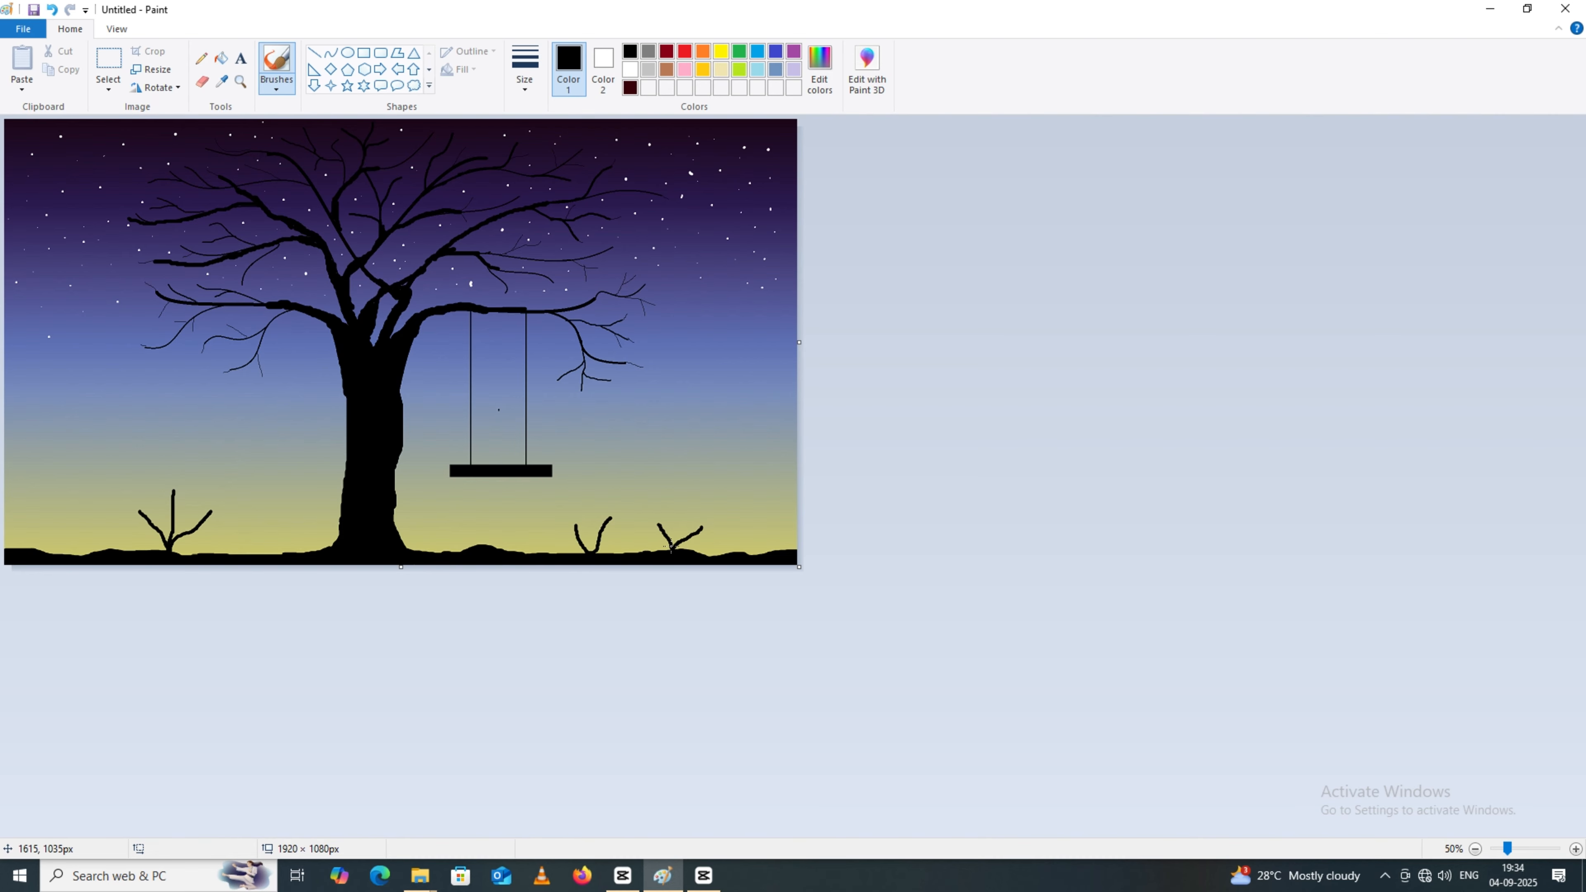
Draw a bare shrub with fine twigs at the far left of the ground and add thin twigs to the neighbouring shrub.
mouse_move(49, 552)
mouse_down()
mouse_move(38, 521)
mouse_move(73, 517)
mouse_up()
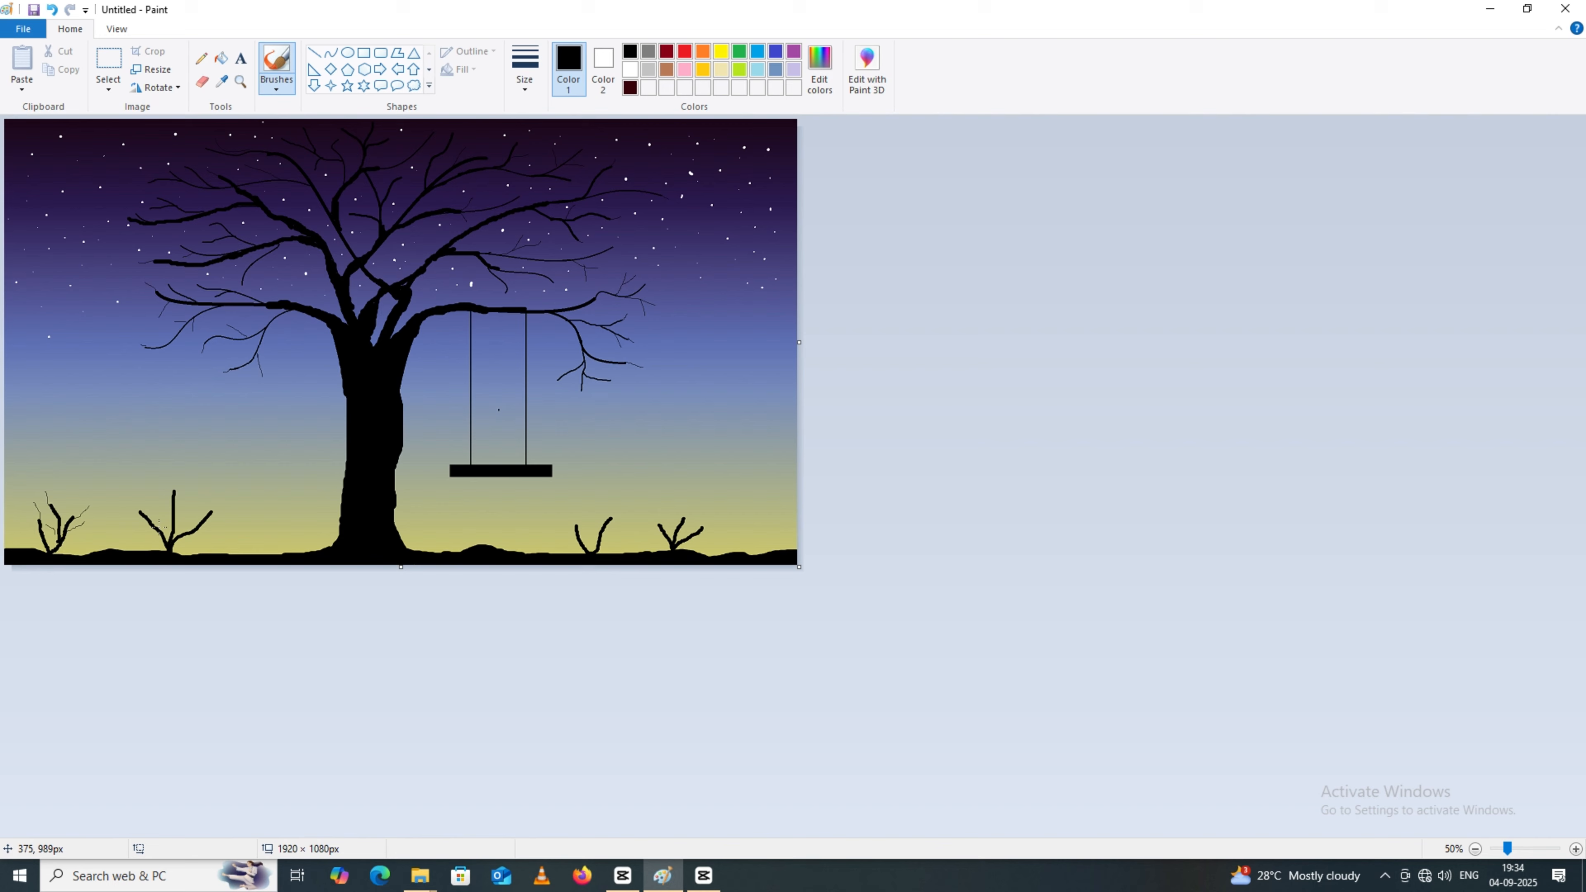
drag(183, 534, 195, 515)
key(ctrl+z)
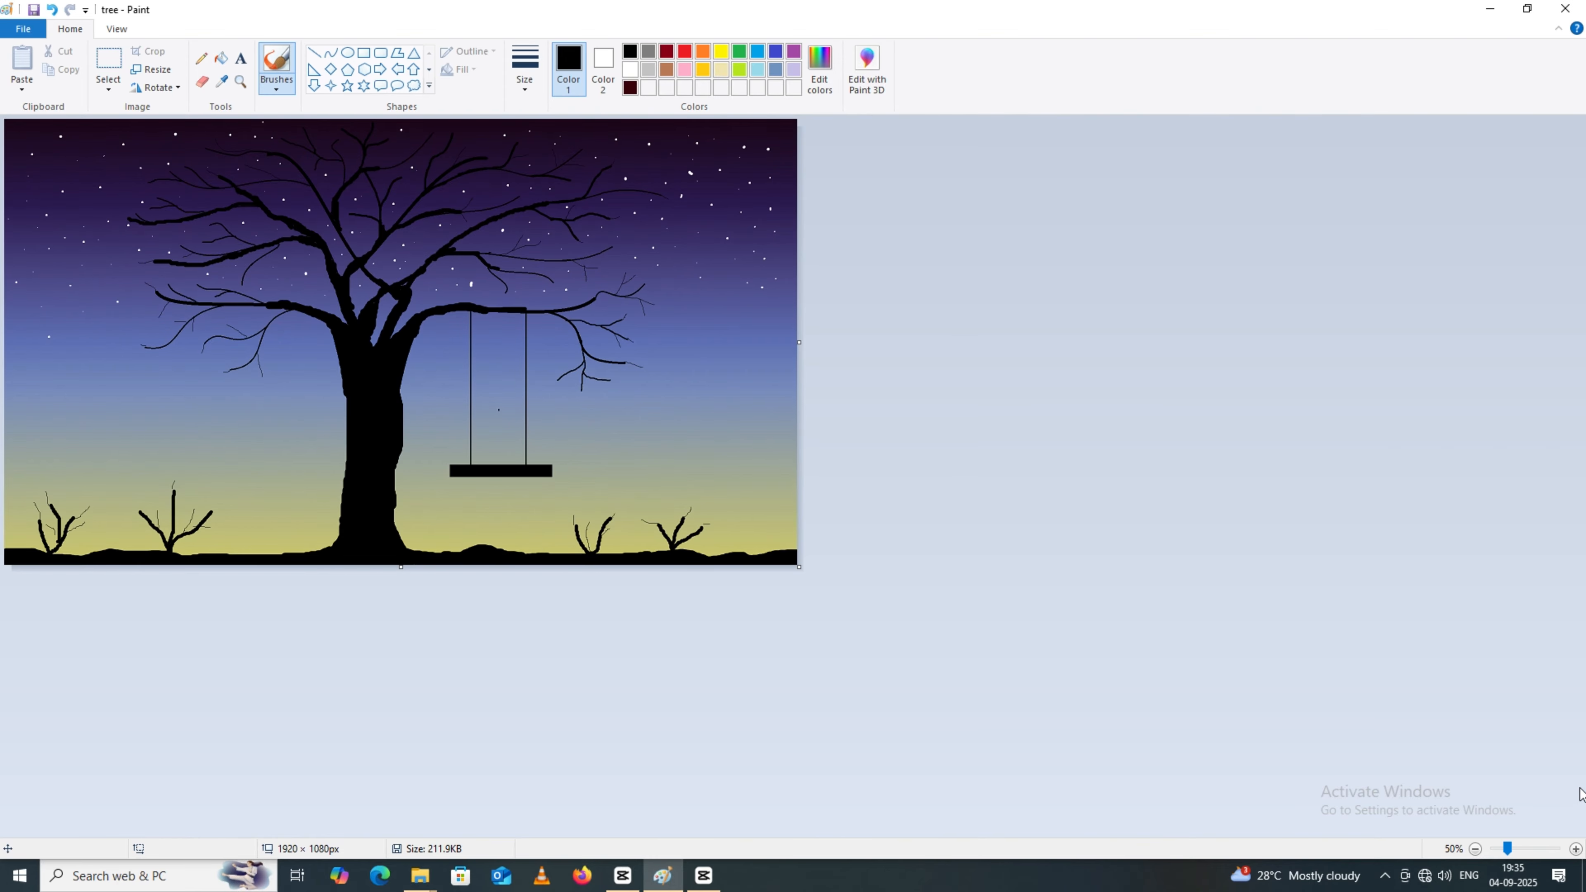
click(1575, 848)
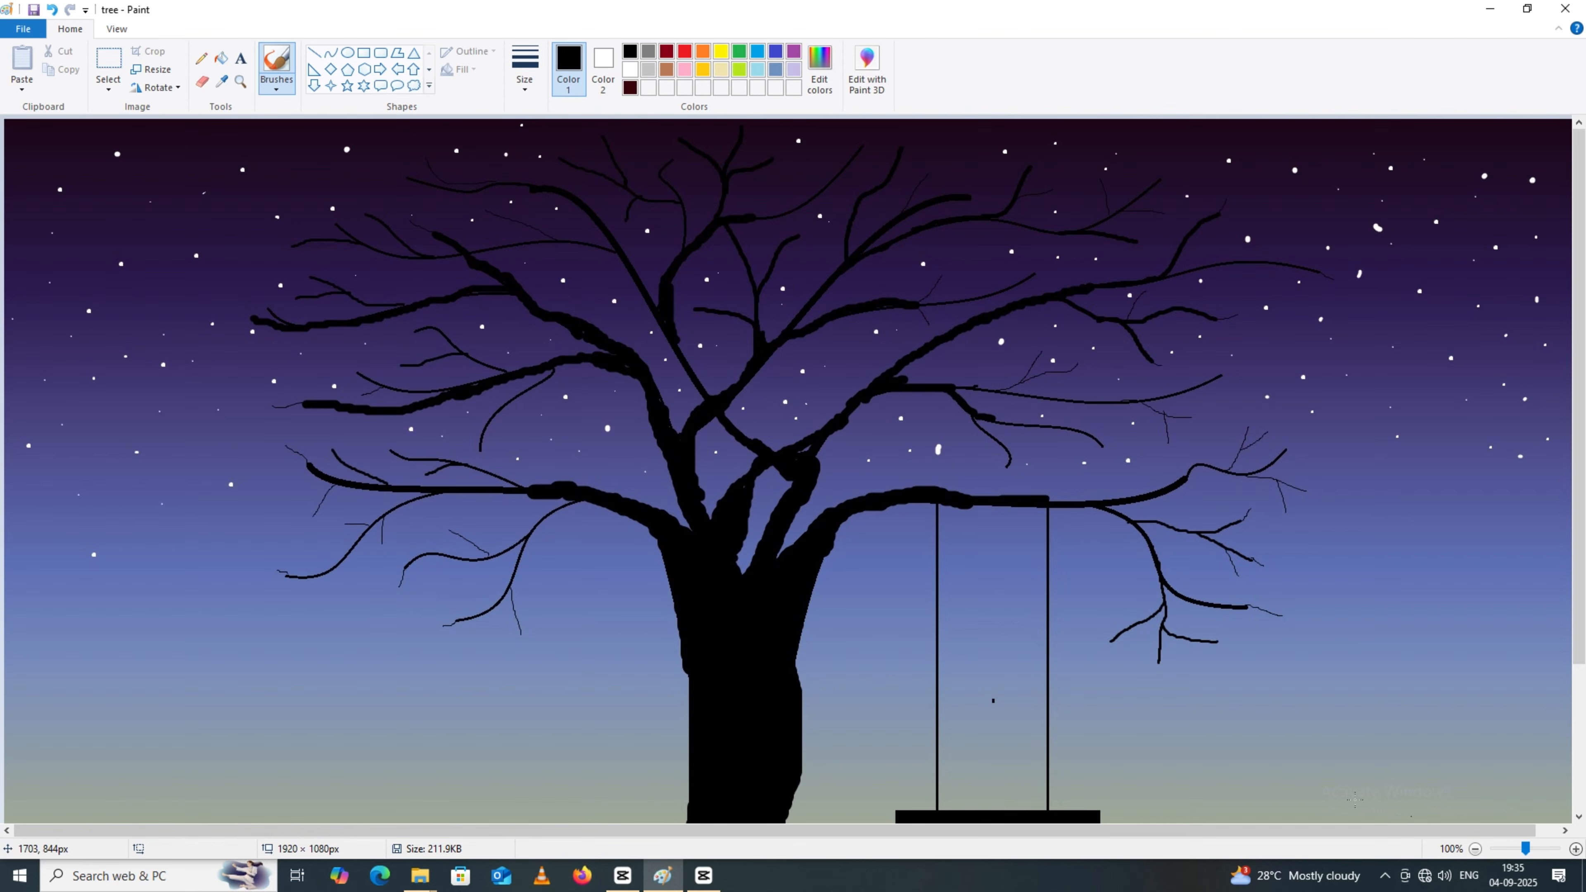
scroll(1086, 634, down, 3)
scroll(1087, 634, up, 3)
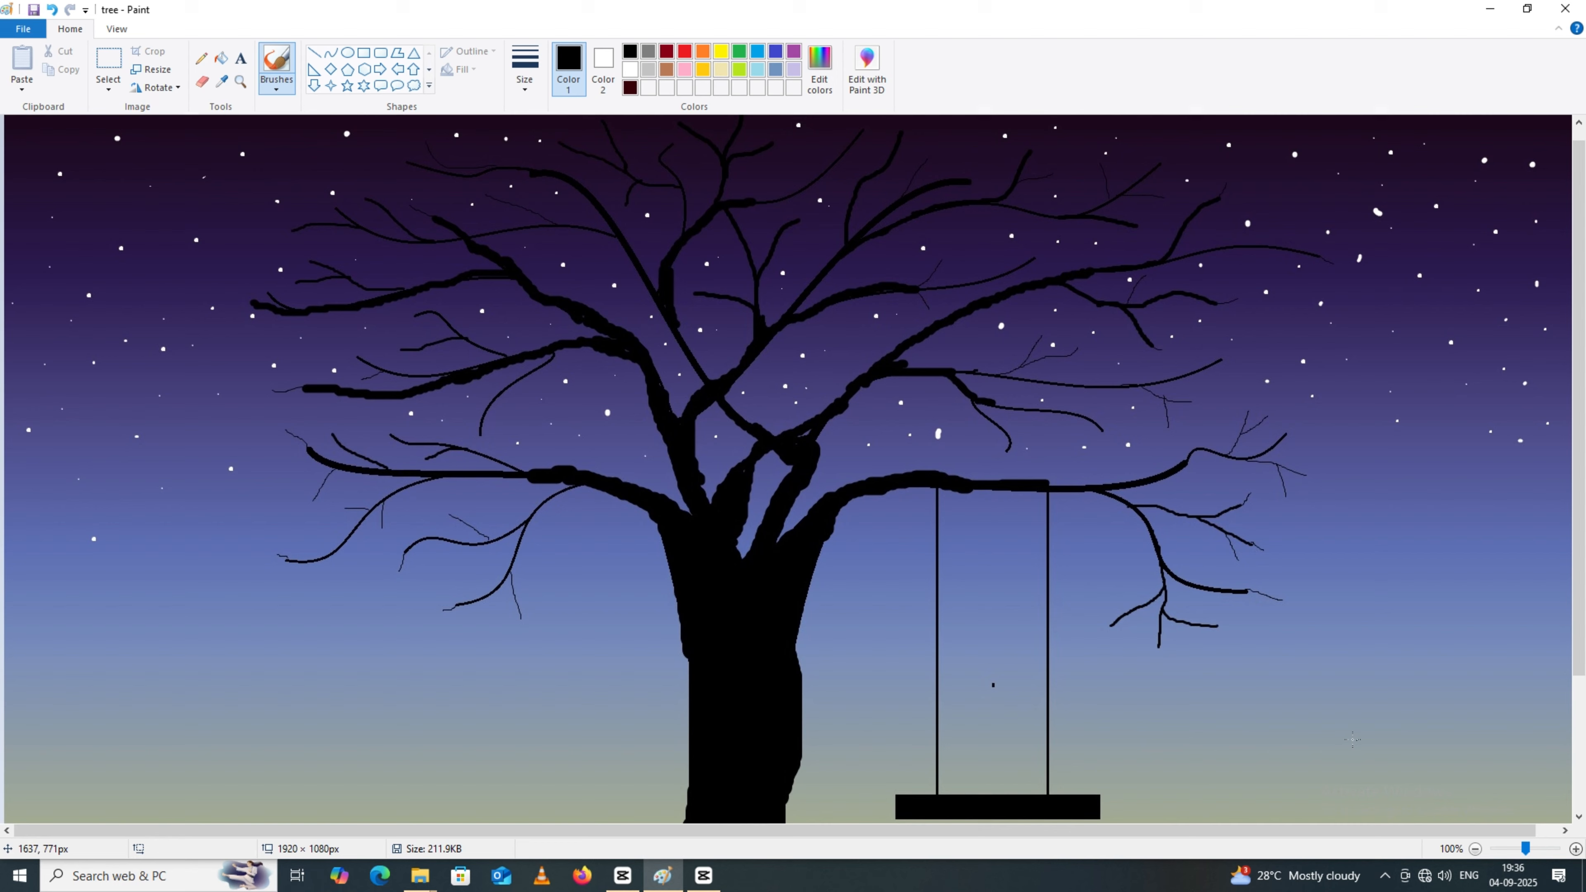